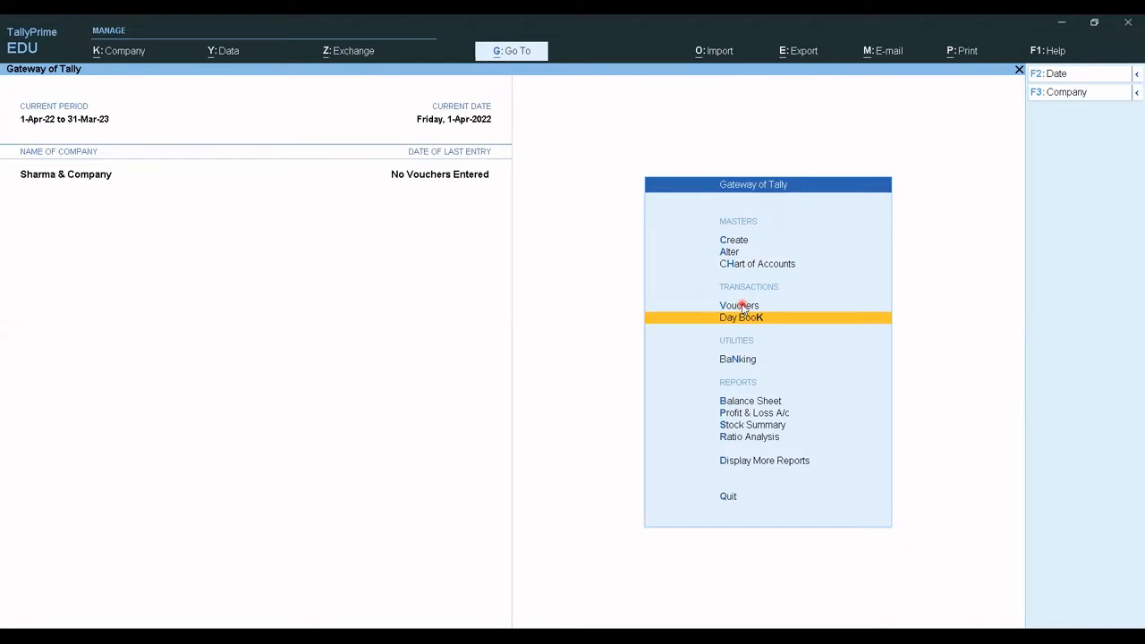
Step: Start a receipt voucher and credit Owners Capital A/c with 30,00,000
click(739, 306)
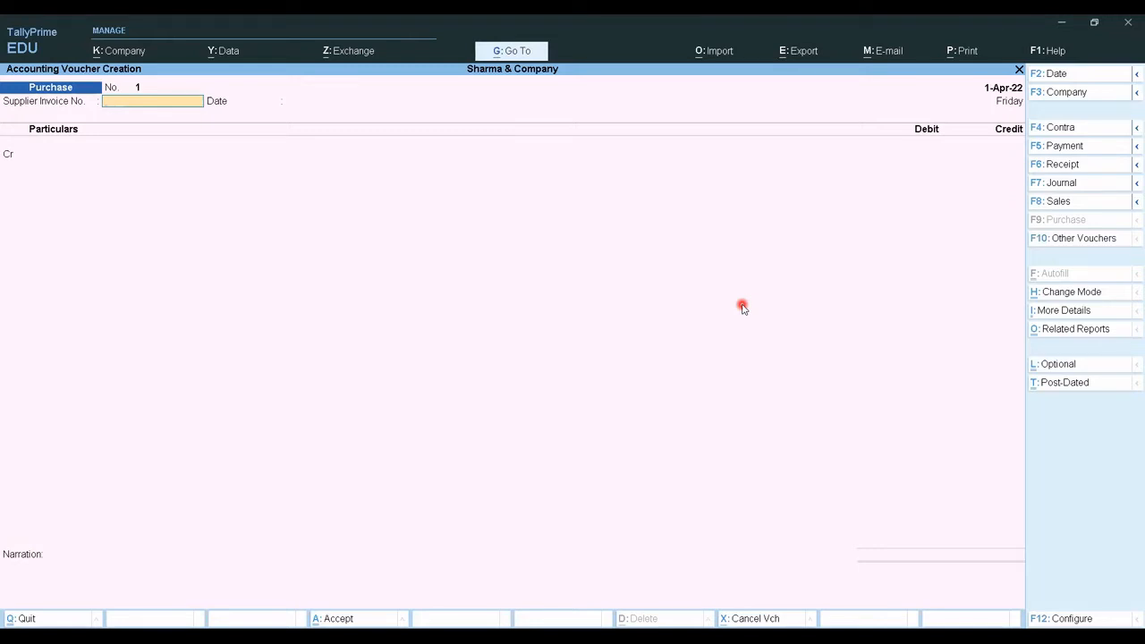
click(1069, 165)
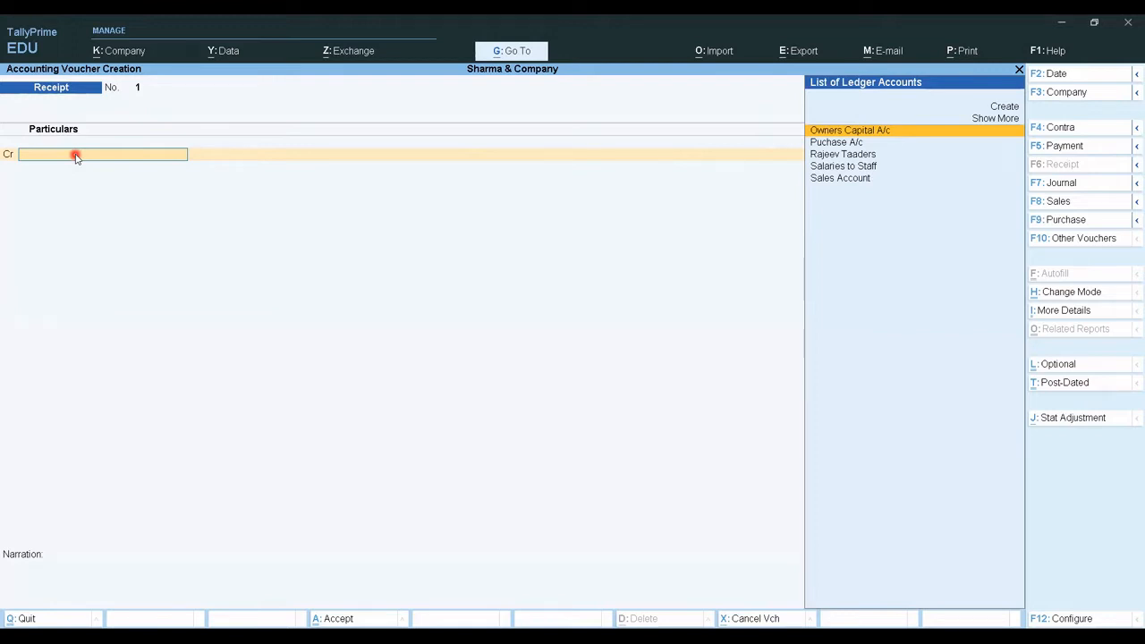
key(Return)
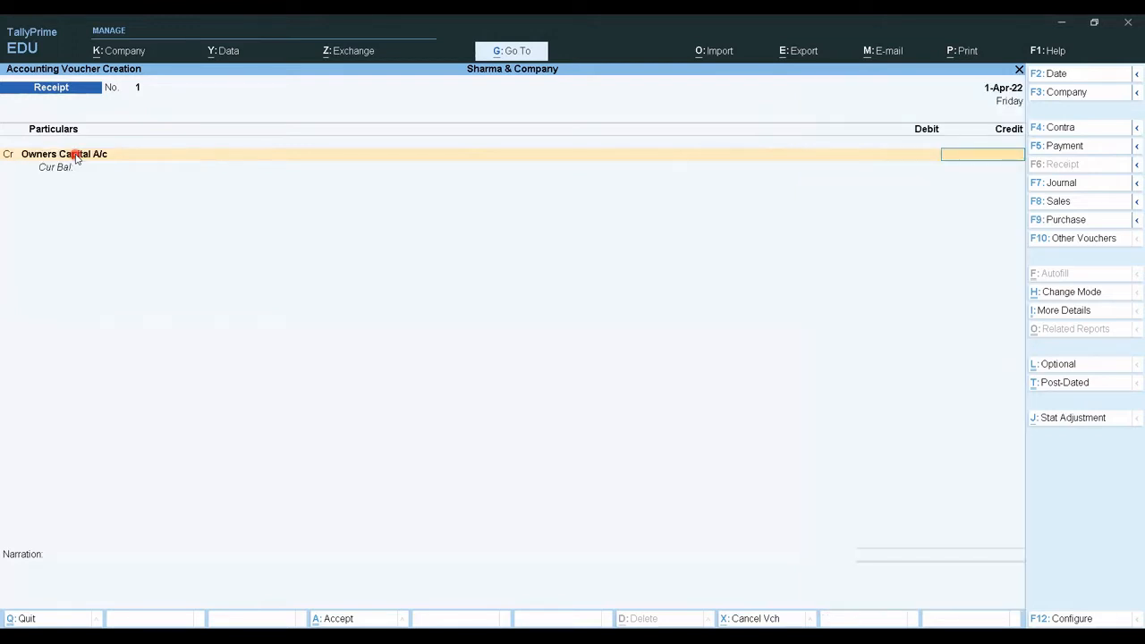
text(30,)
text(00,000)
key(Return)
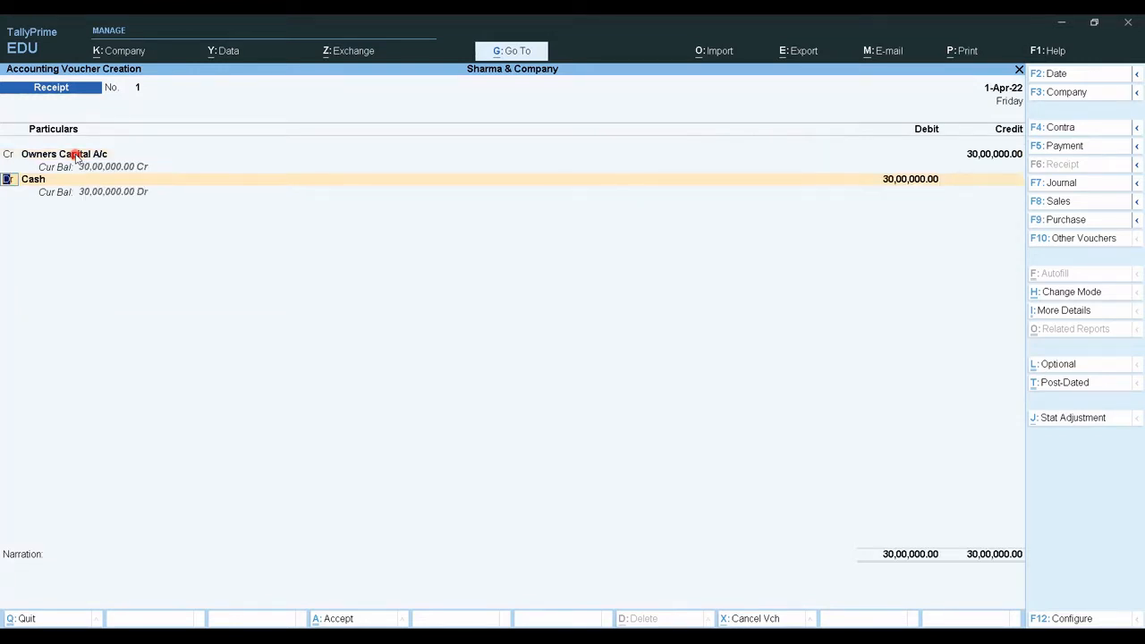
Step: Debit Cash with 30,00,000 and save the receipt voucher without a narration
key(Return)
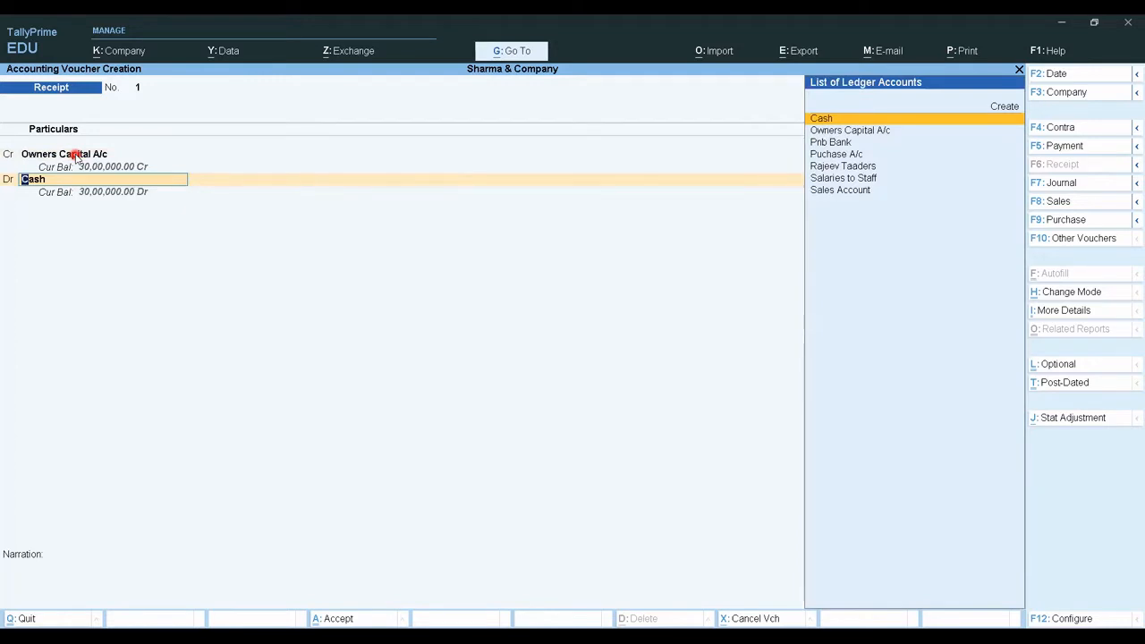
key(Return)
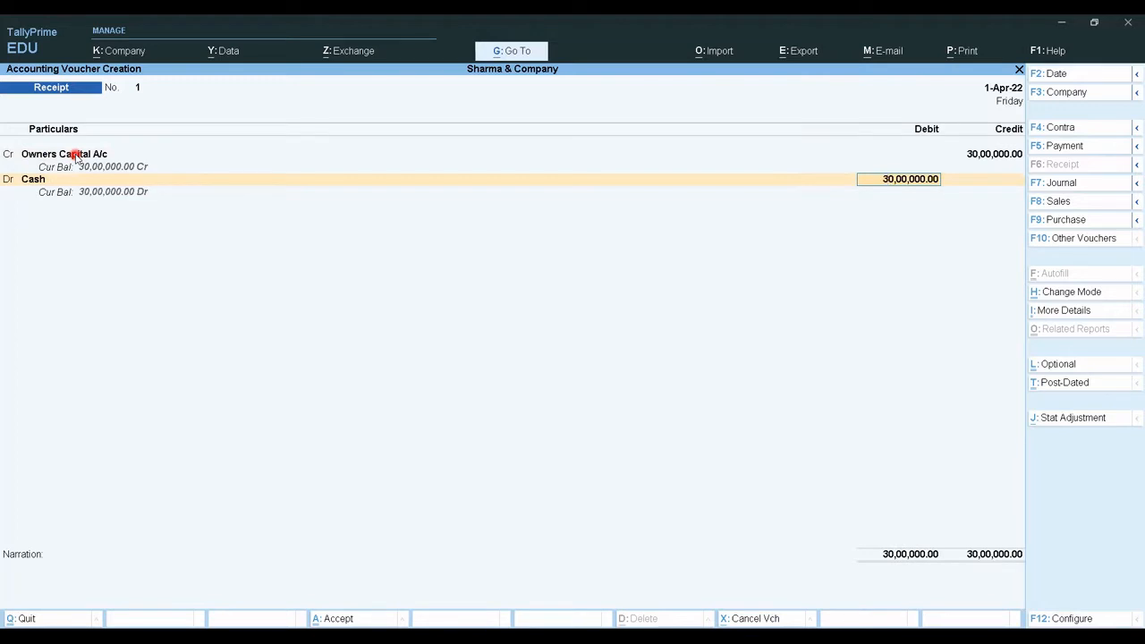
key(Return)
key(Return)
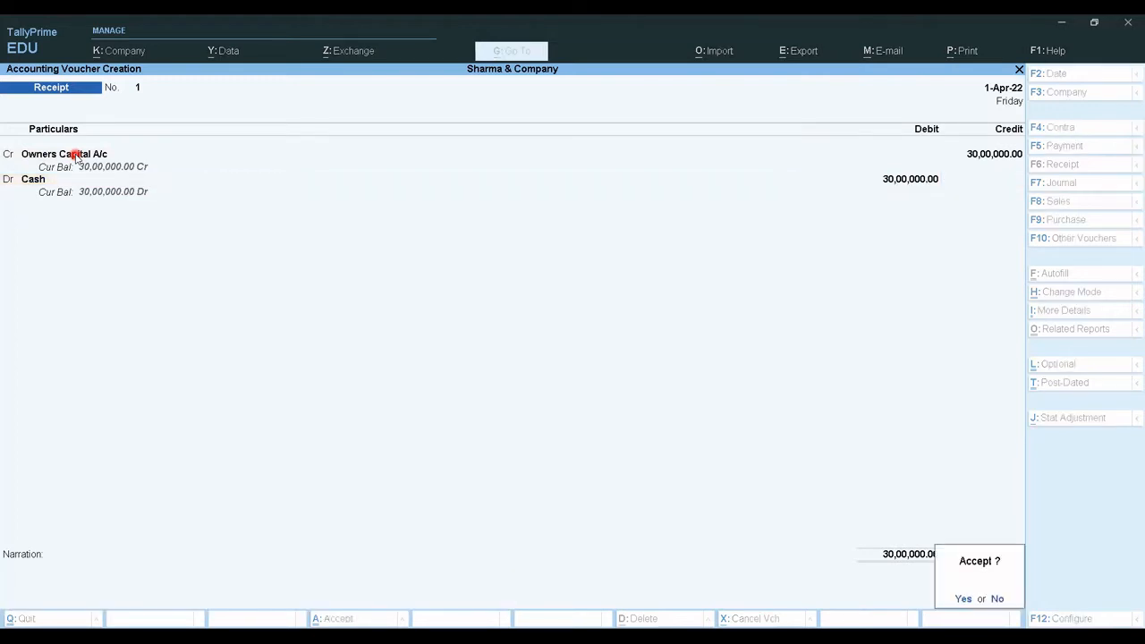
key(Return)
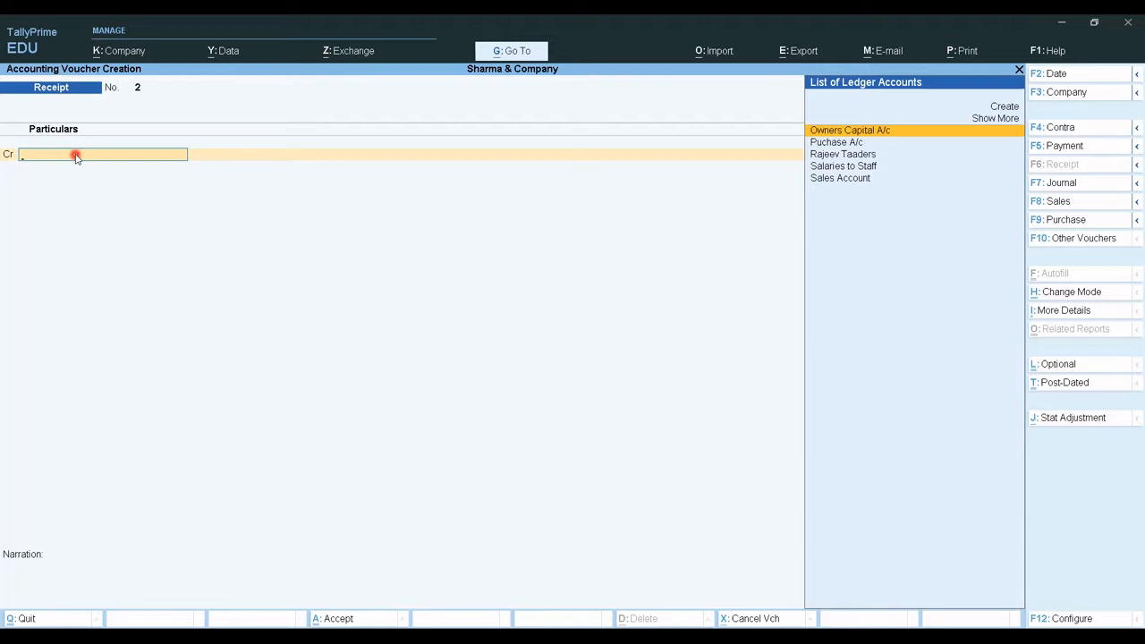
Step: Start a contra voucher that credits Cash and debits Pnb Bank with 4,00,000
key(F4)
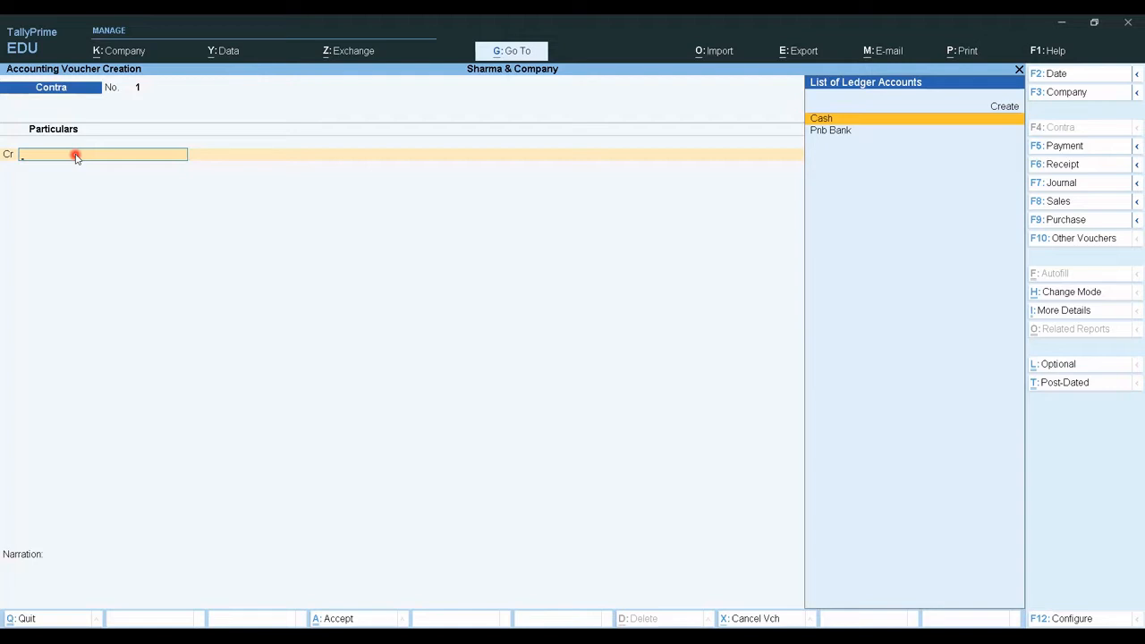
key(Return)
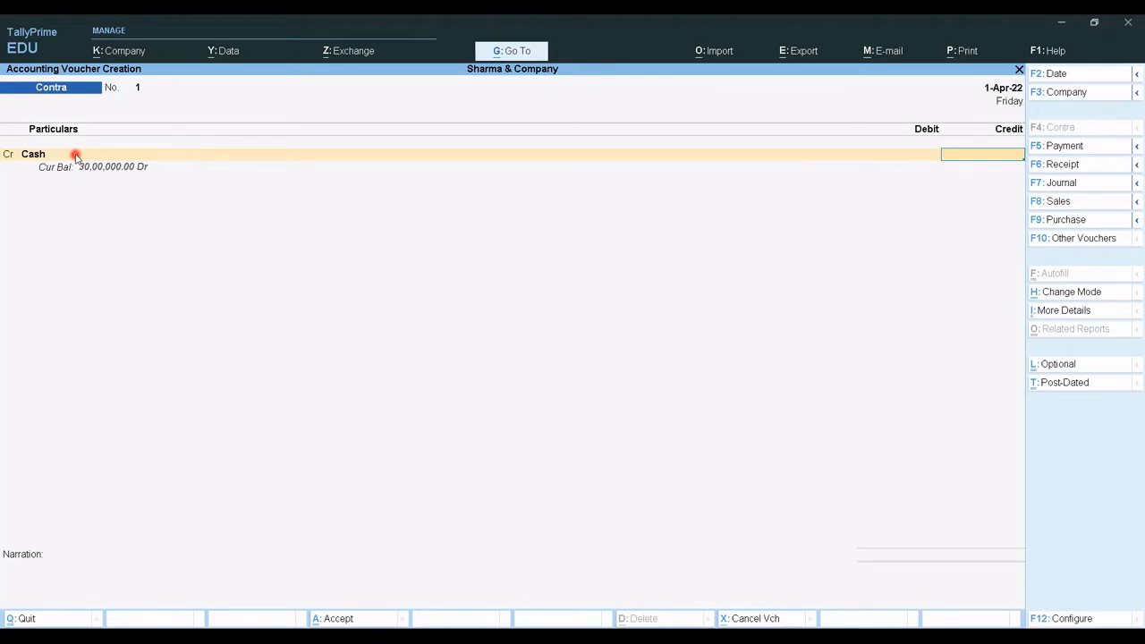
text(400000)
key(Return)
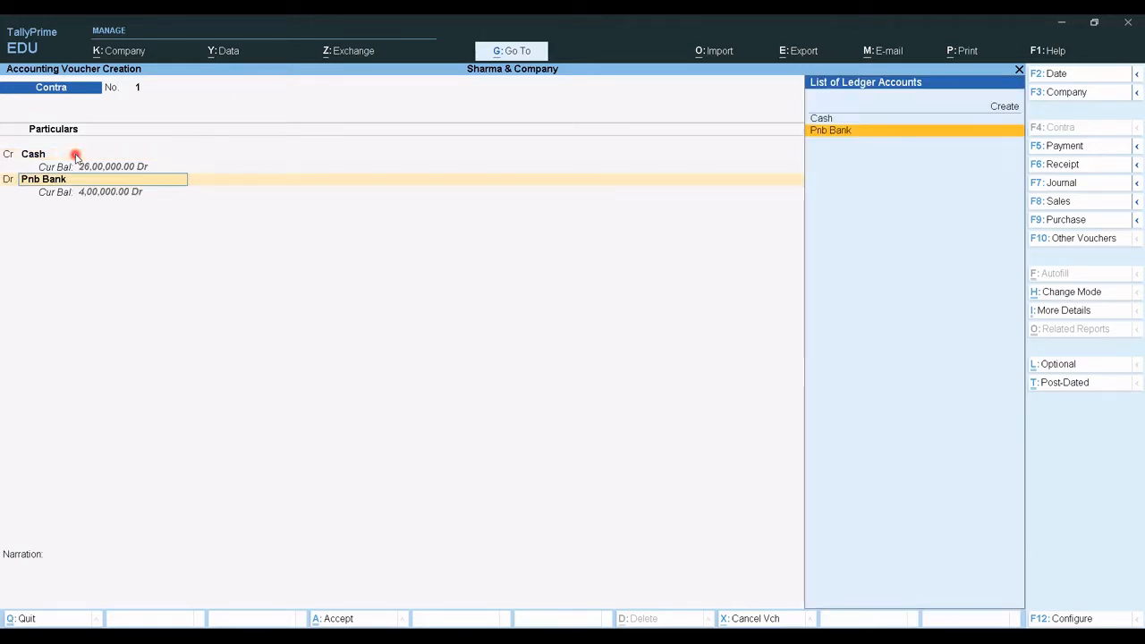
key(Return)
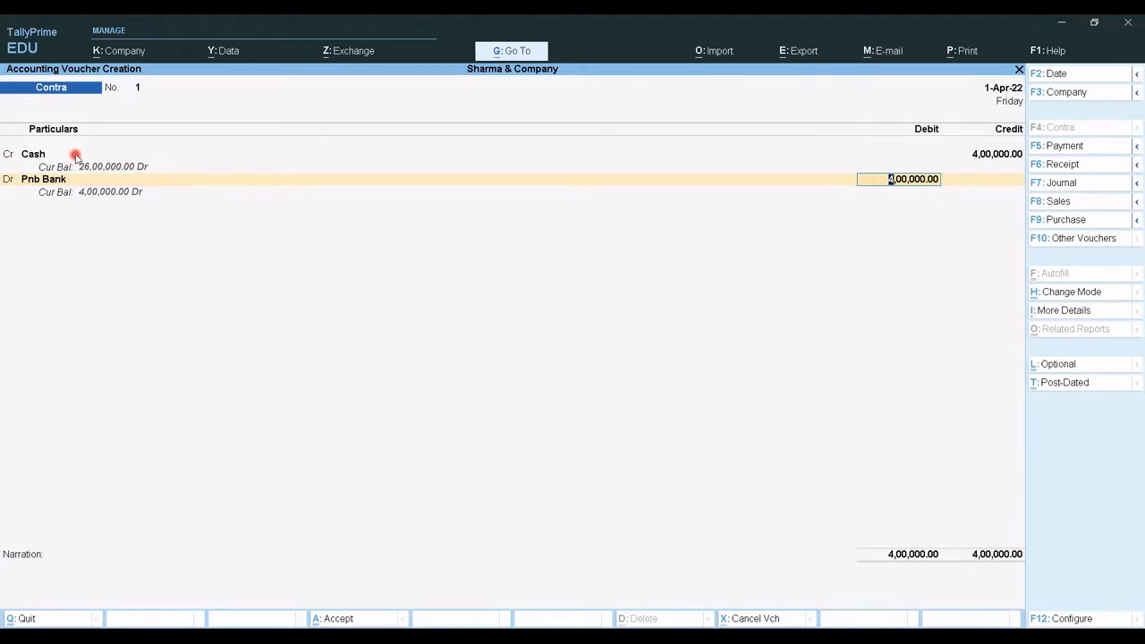
key(Return)
Step: Enter 200 notes of the 2000 denomination for the Pnb Bank cash deposit and save the contra voucher
key(Return)
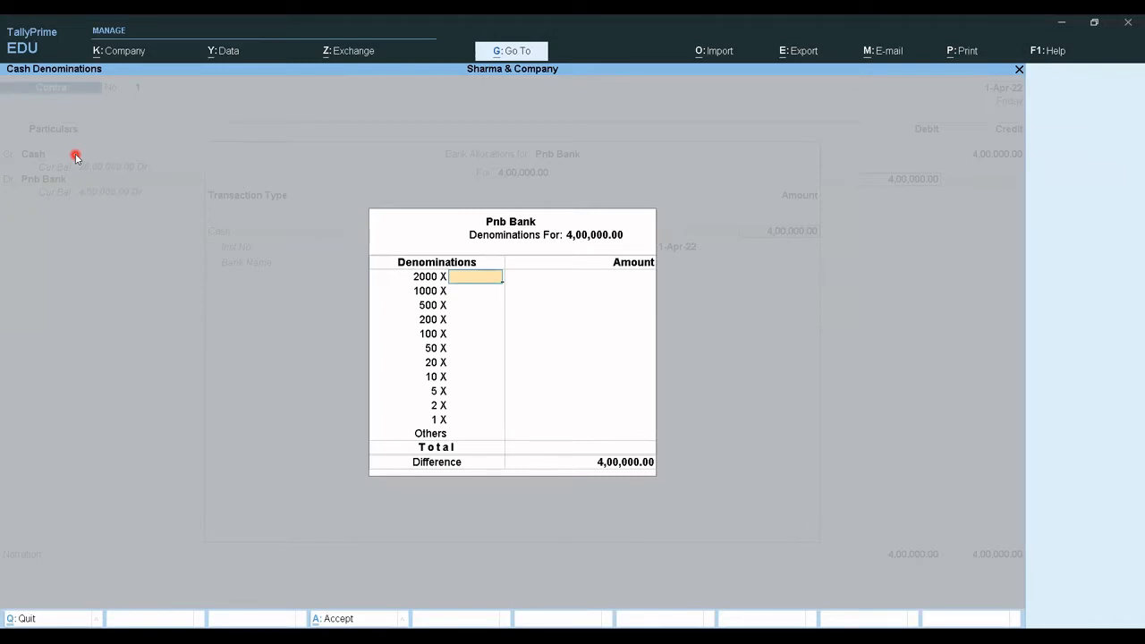
text(200)
key(Return)
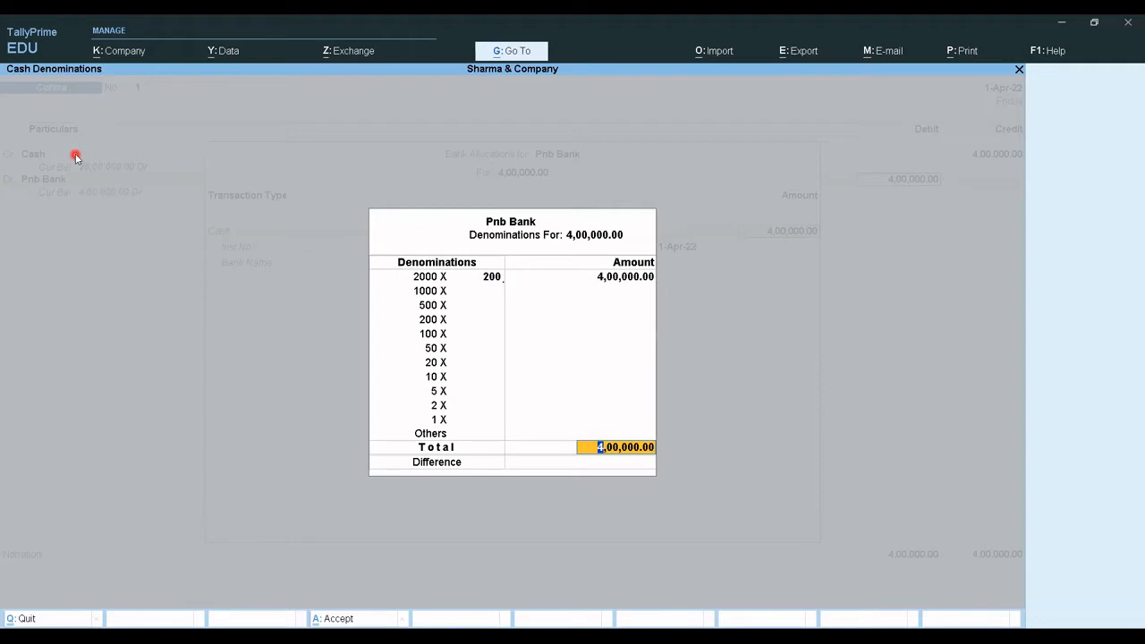
key(Return)
key(Return)
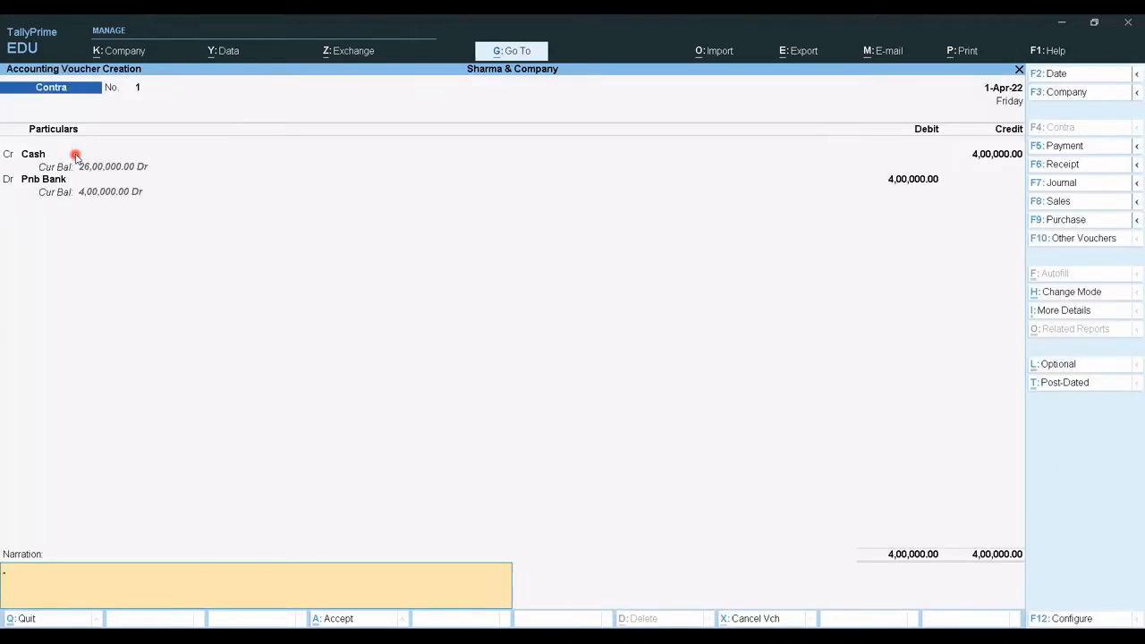
key(Return)
key(Return)
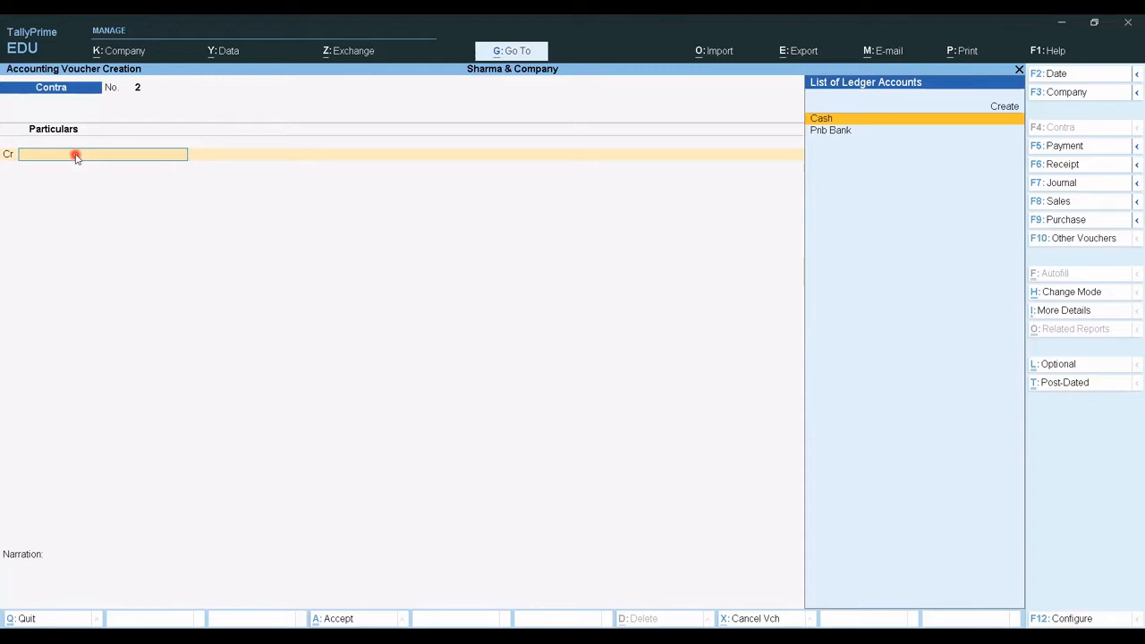
Step: Start a payment voucher and debit Salaries to Staff with 60,000
key(F5)
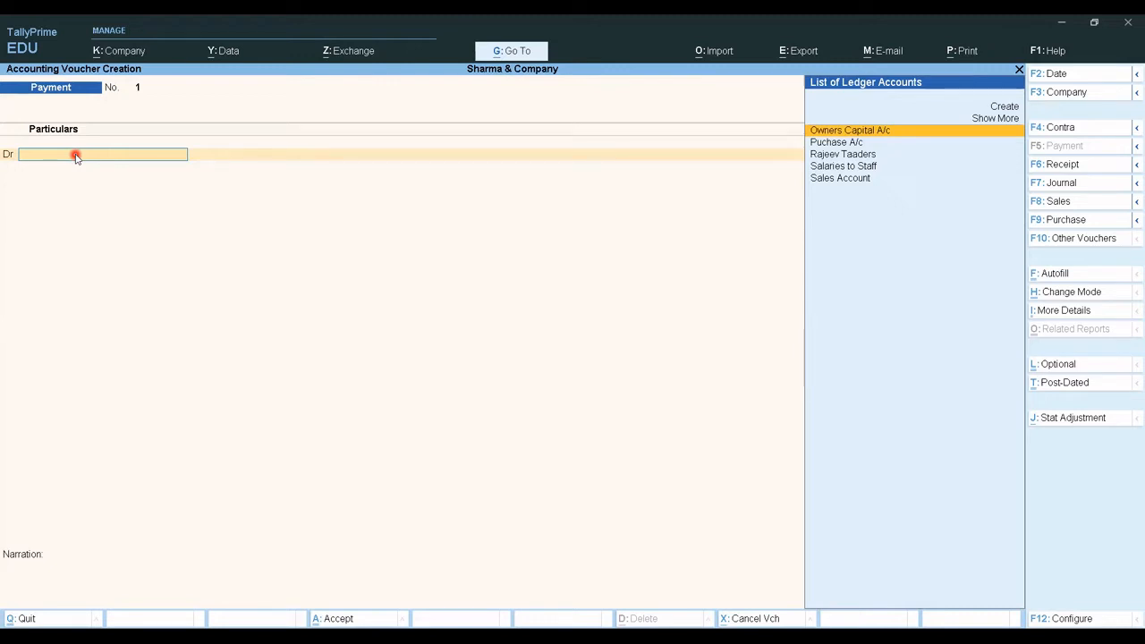
key(Down)
key(Down)
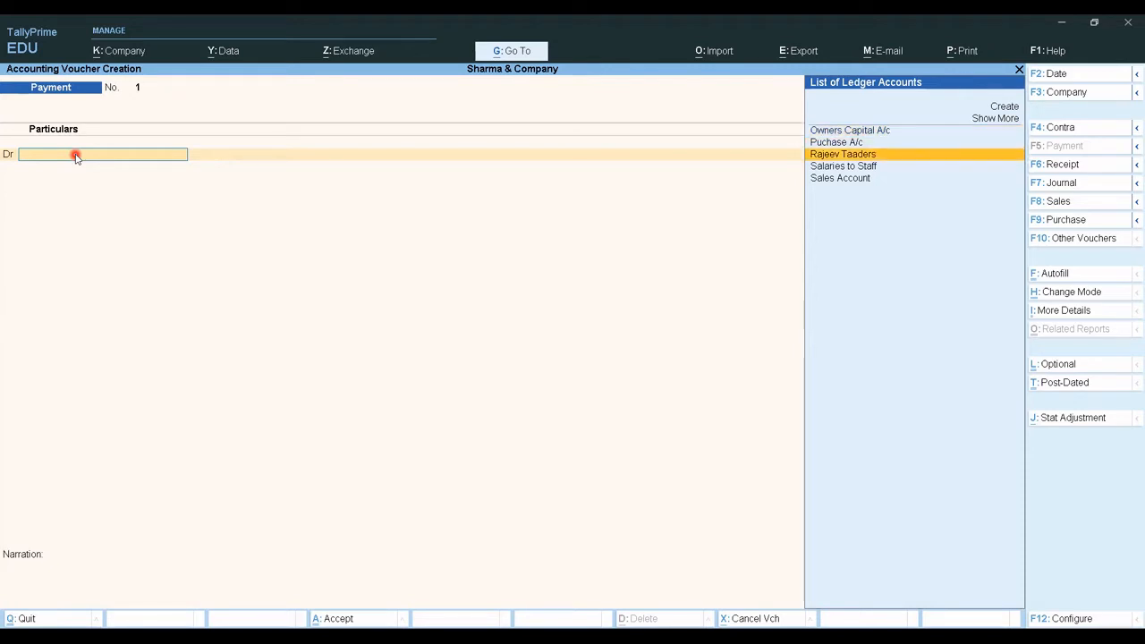
key(Down)
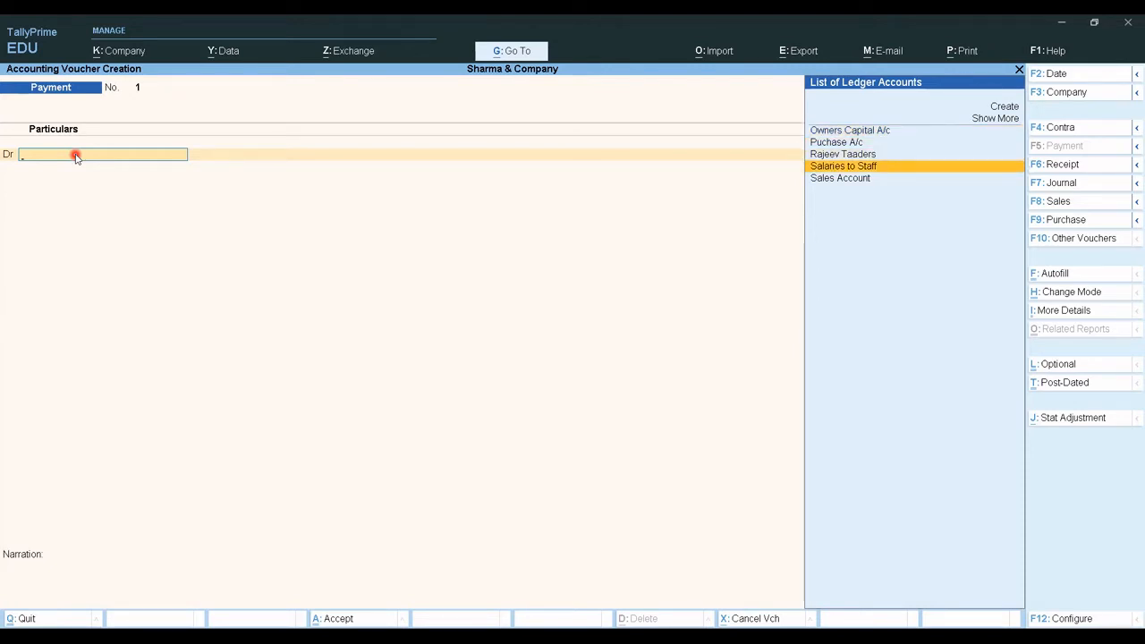
key(Return)
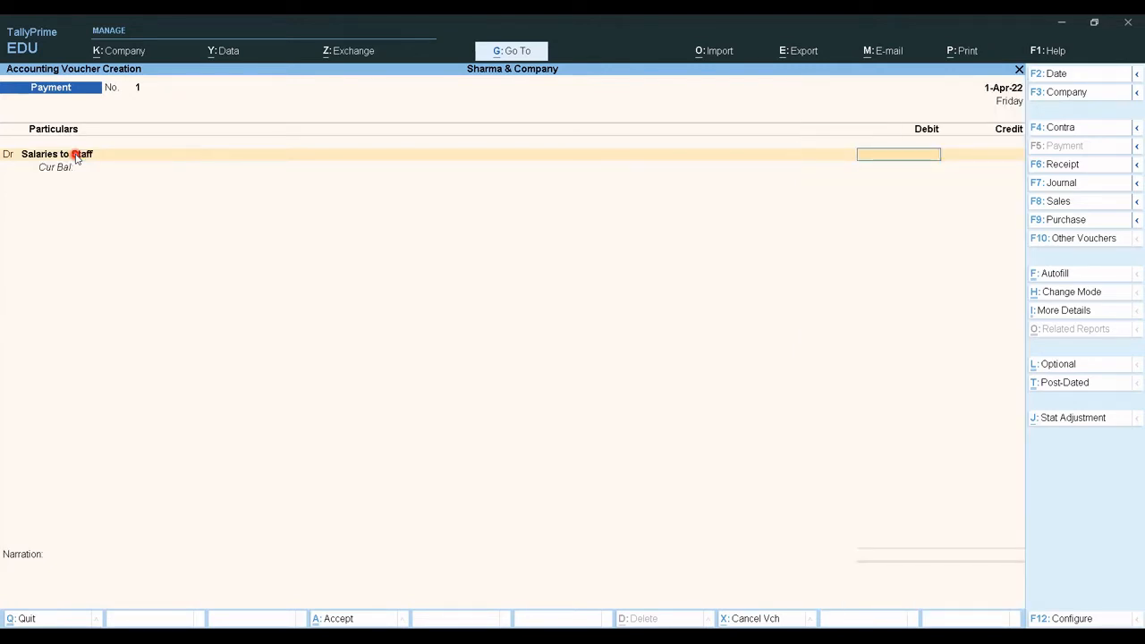
text(60000)
key(Return)
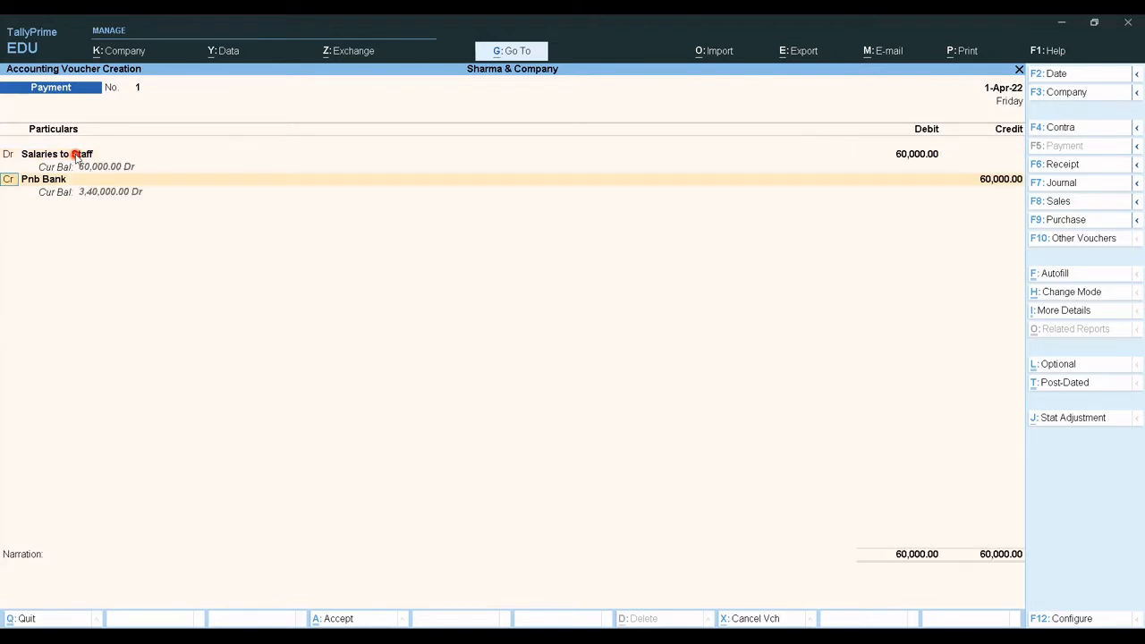
Step: Credit Pnb Bank with 60,000, keep Cheque as the bank transaction type, and save the payment voucher
key(Return)
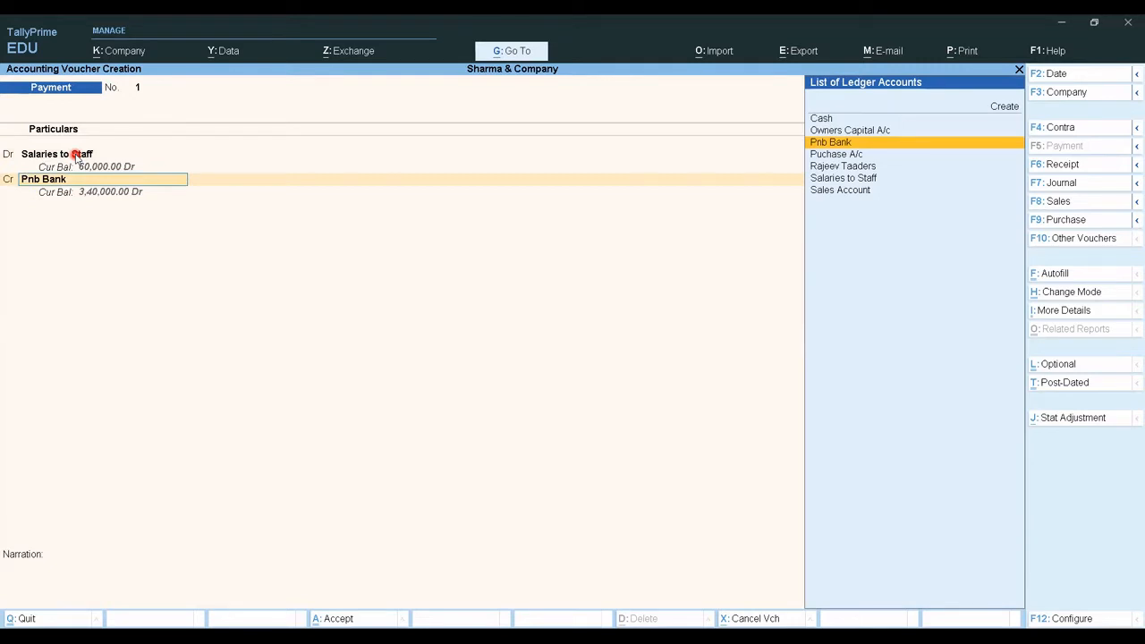
key(Return)
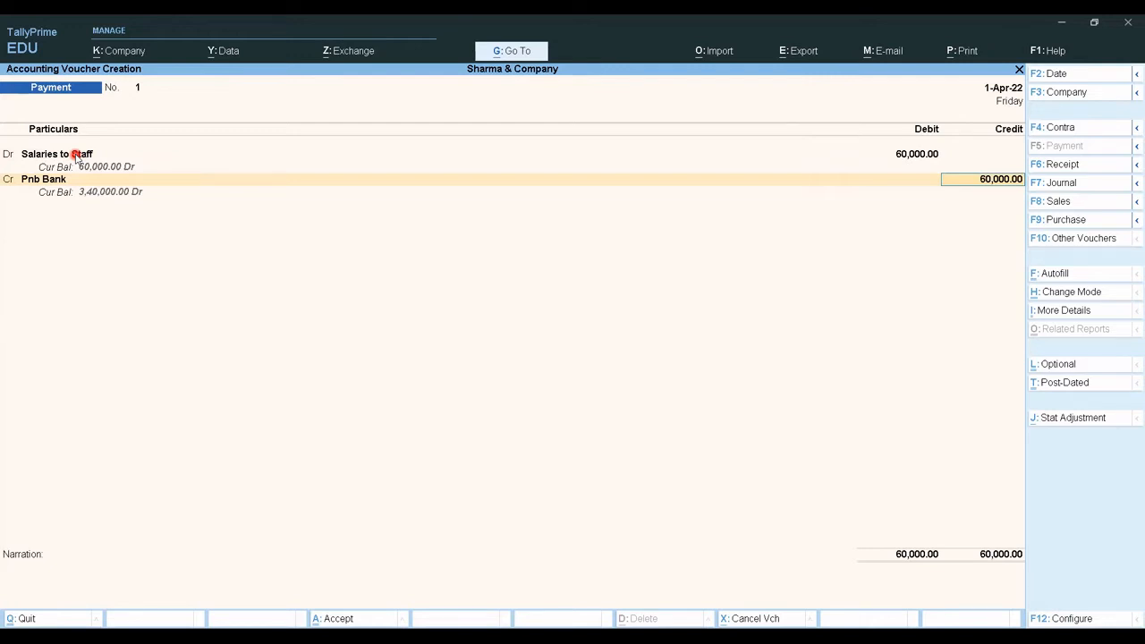
key(Return)
key(Return)
key(Return)
key(Return)
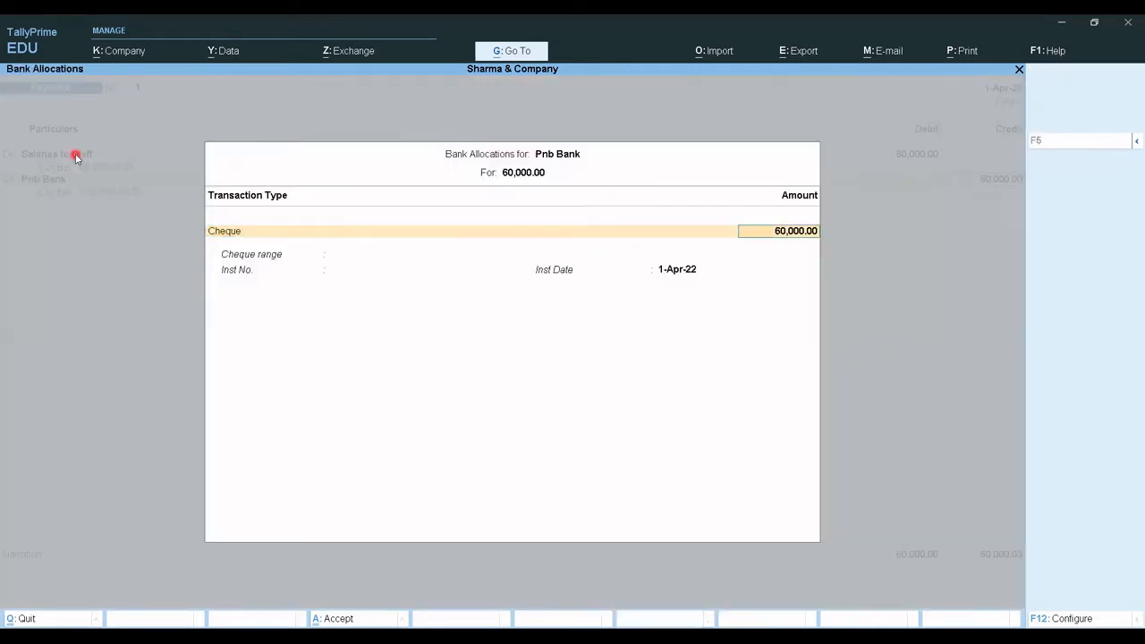
key(Return)
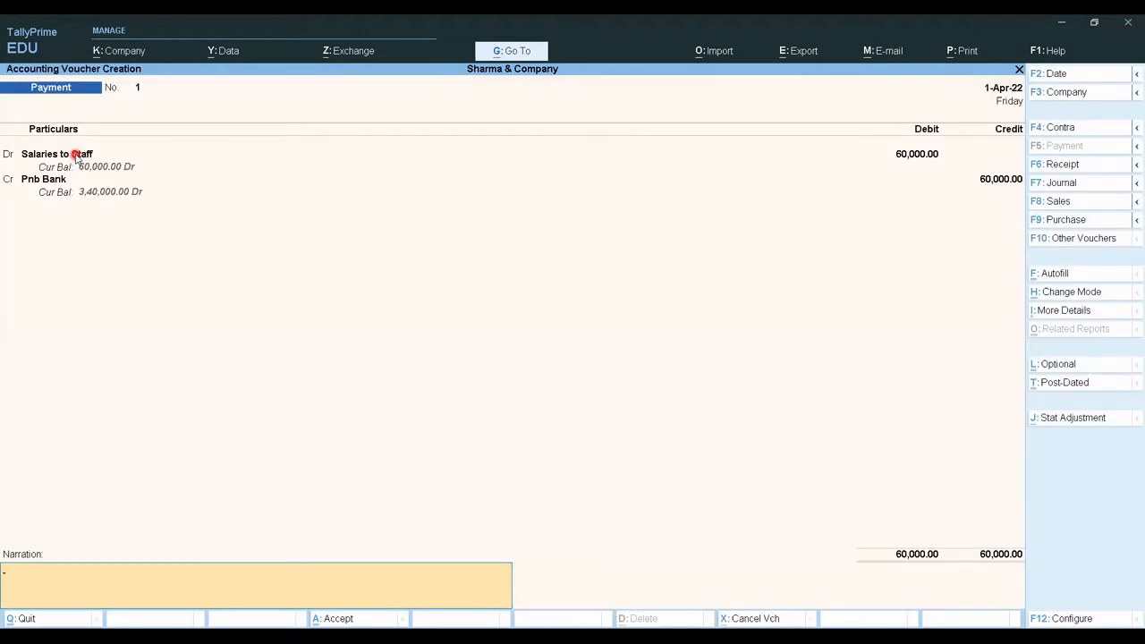
key(Return)
key(Return)
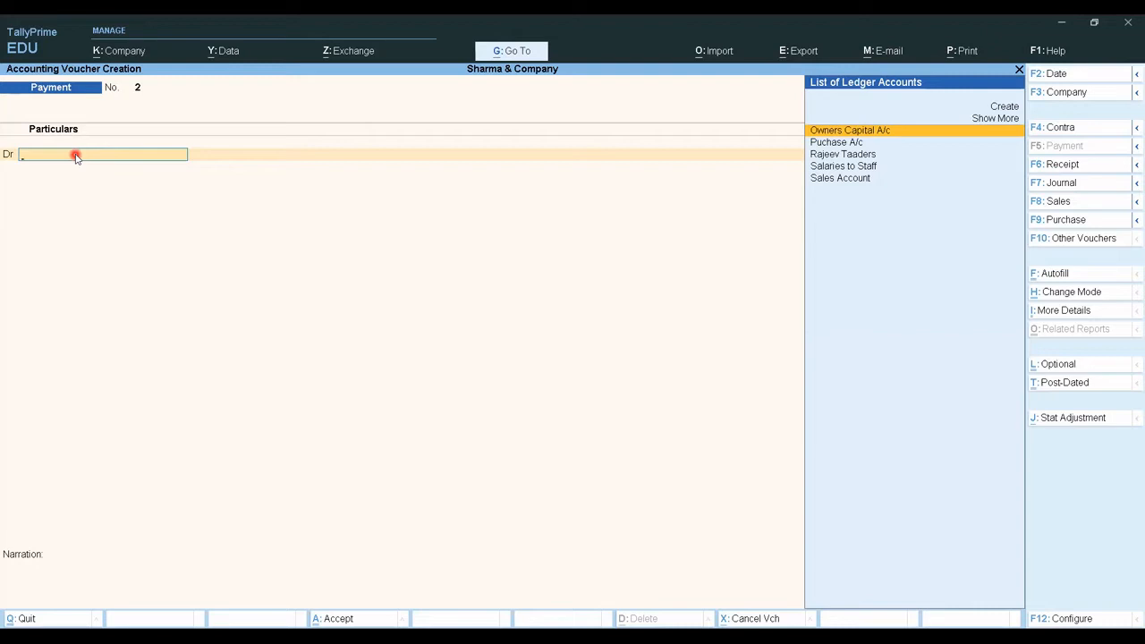
Step: Start creating a new ledger from the second payment voucher and name it Travelling Epe
key(alt+c)
text(Tra)
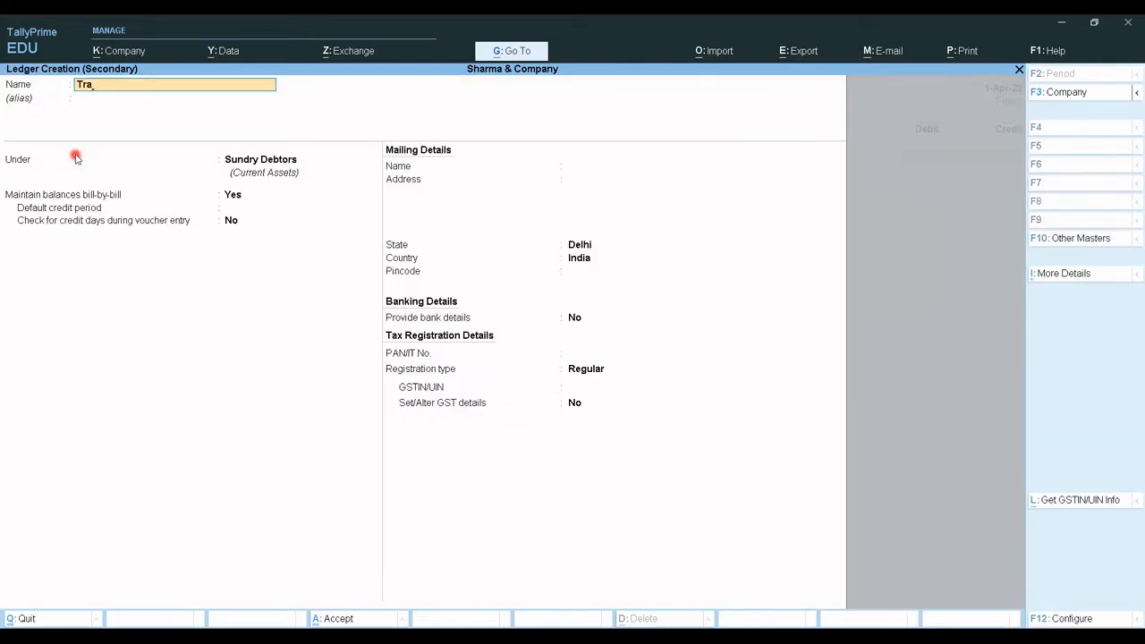
text(velling)
key(BackSpace)
text(epe)
key(Return)
key(Return)
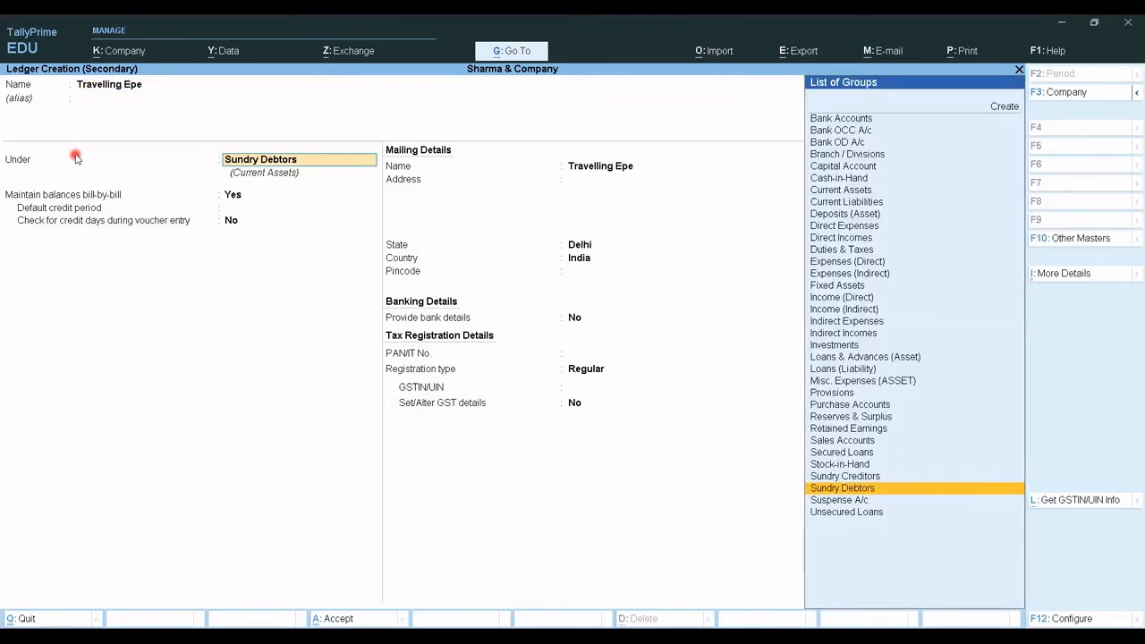
Step: Place the Travelling Epe ledger under Indirect Expenses, keep its remaining defaults, and save it
text(In)
key(Down)
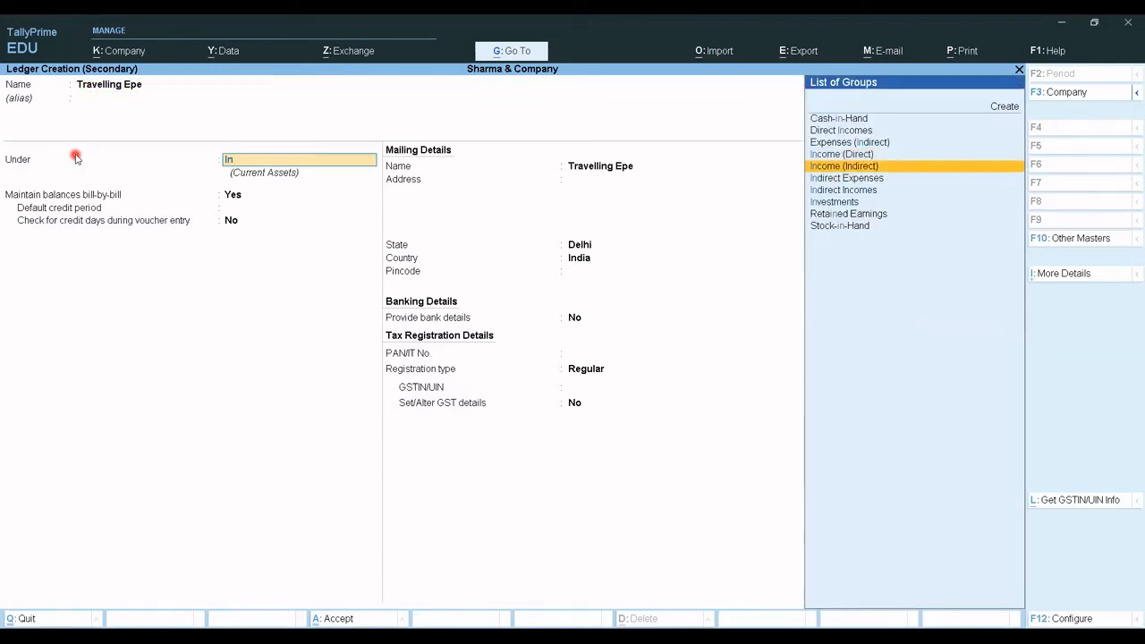
key(Down)
key(Down)
key(Up)
key(Return)
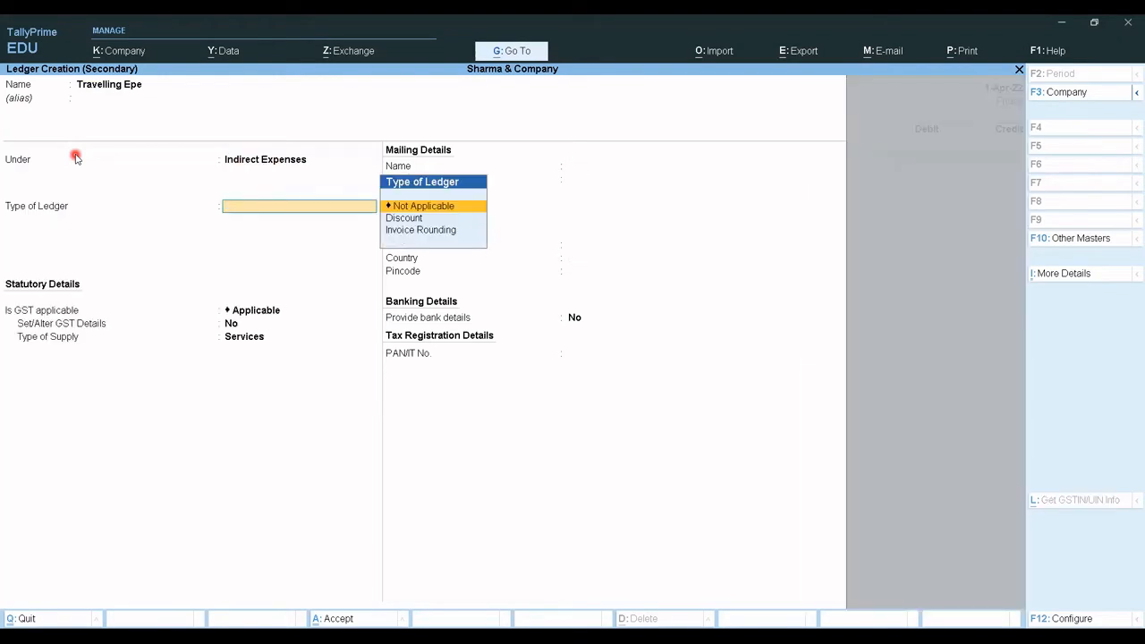
key(Return)
key(Return)
key(Return)
key(Return)
key(Return)
key(Return)
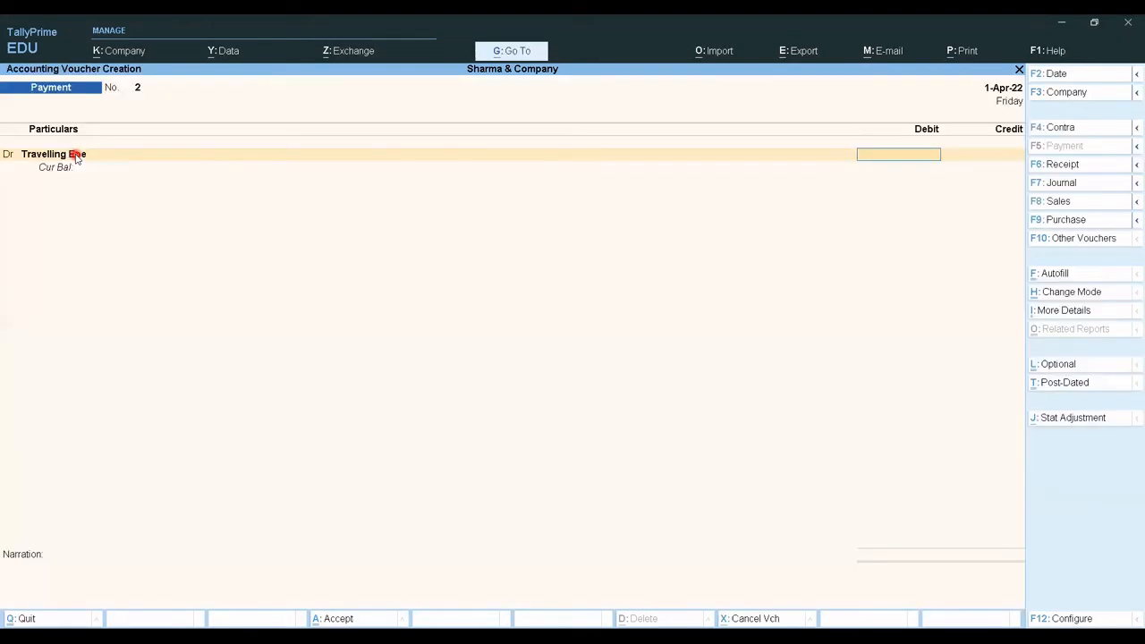
Step: Debit Travelling Epe with 30,000 and make the following voucher line another debit entry
text(30000)
key(Return)
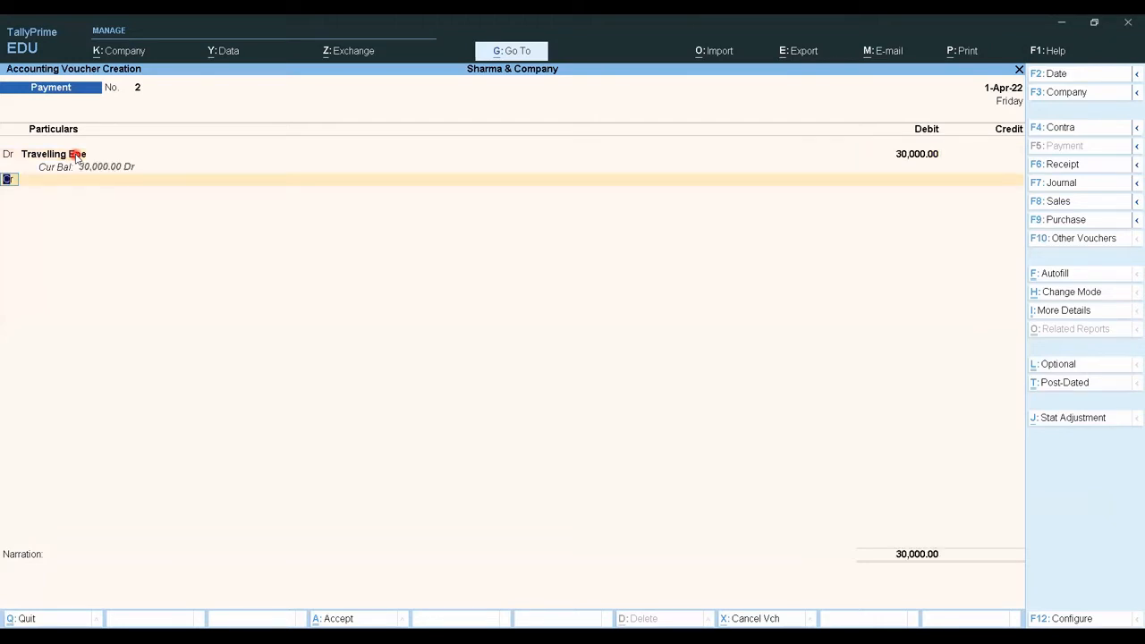
text(d)
key(Return)
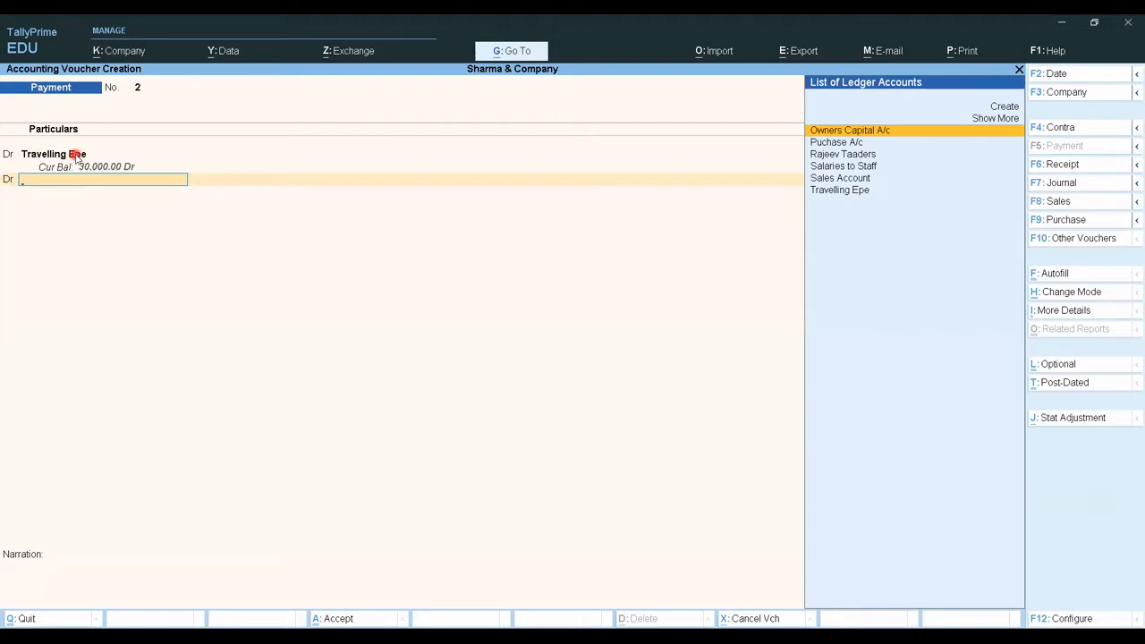
Step: Create a Food Exp ledger under Indirect Expenses from the voucher's second debit line, keep its remaining defaults, and save it
key(alt+c)
text(Food)
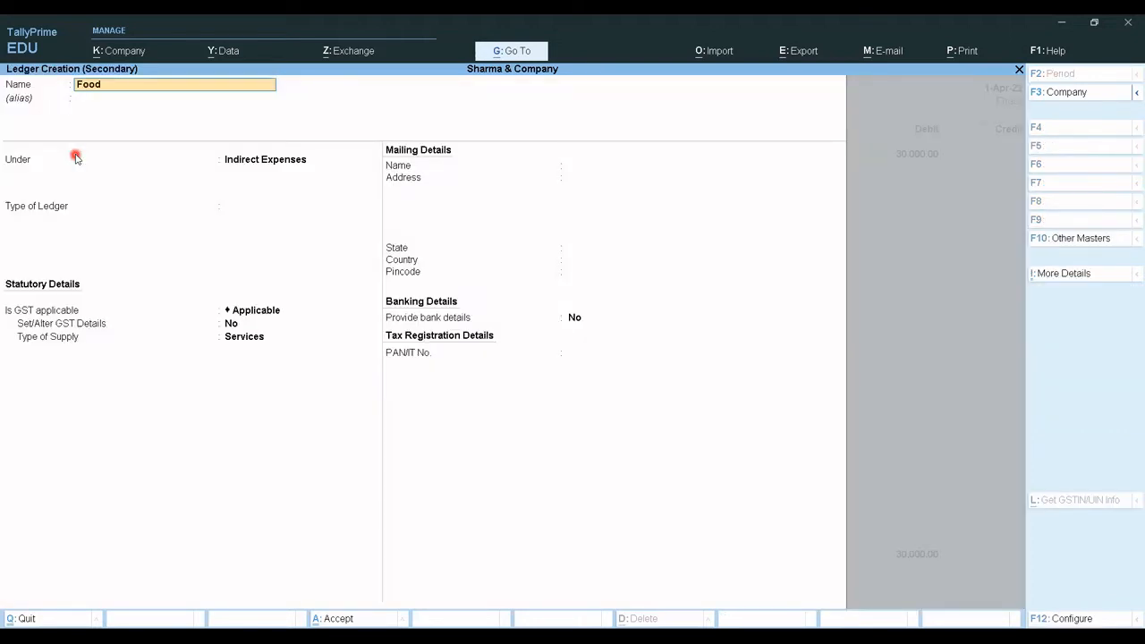
text( ep)
key(BackSpace)
key(BackSpace)
text(xp)
key(Return)
key(Return)
key(Return)
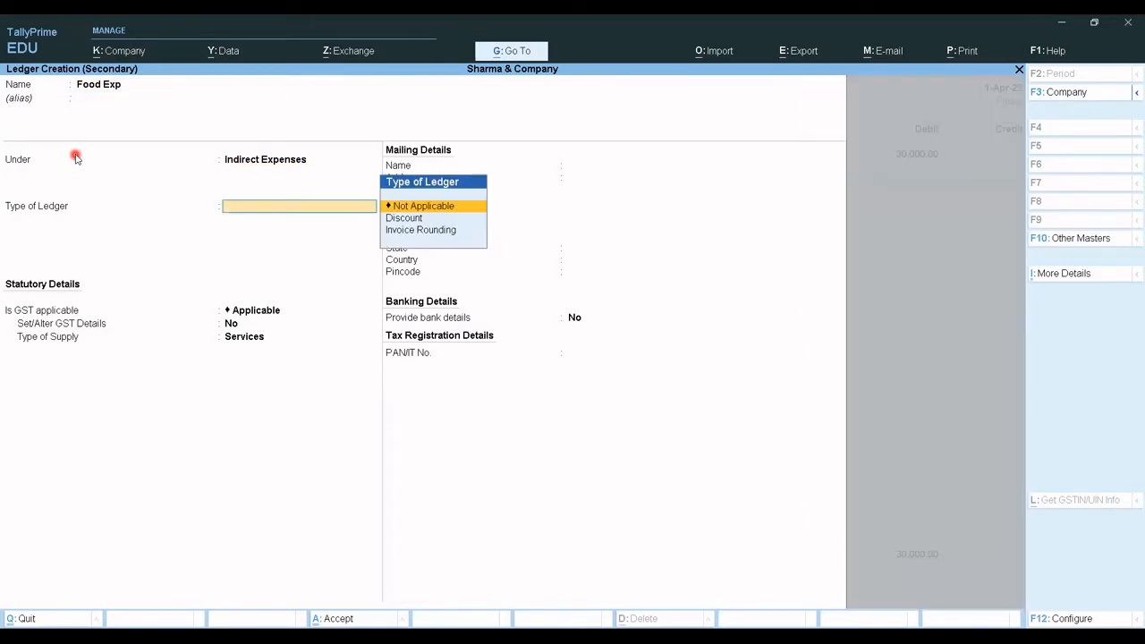
key(Return)
key(ctrl+a)
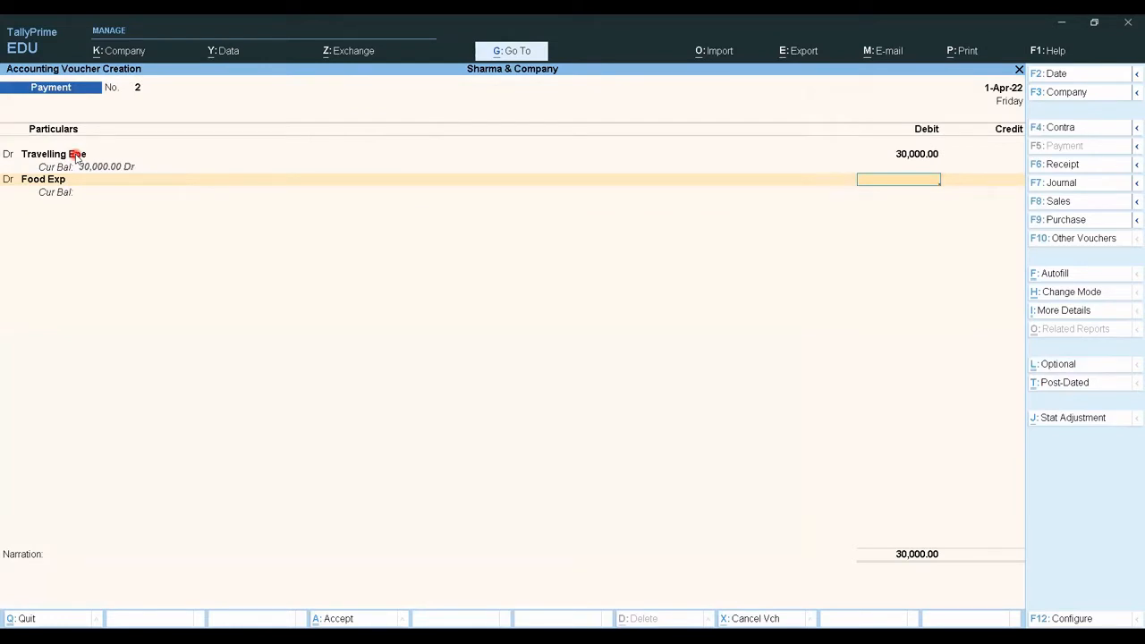
Step: Debit Food Exp with 20,000 in the second payment voucher
text(2000)
key(Return)
key(BackSpace)
key(BackSpace)
key(Return)
text(20000)
key(Return)
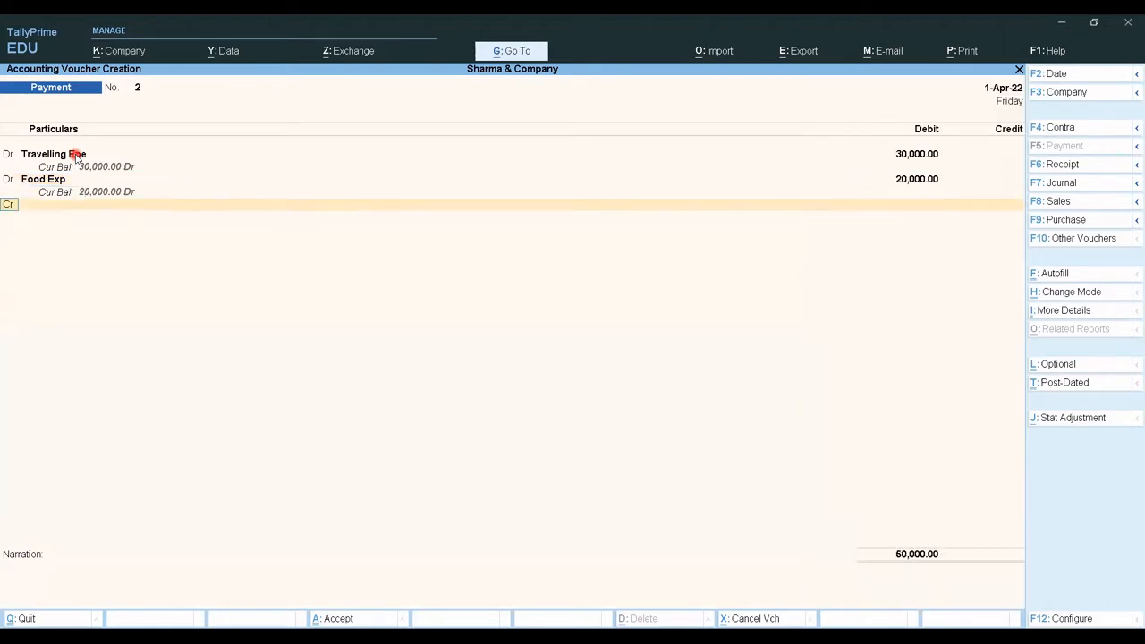
Step: Credit Cash with 50,000 and save the payment voucher, then recheck the saved entry and return to a blank payment voucher
key(Return)
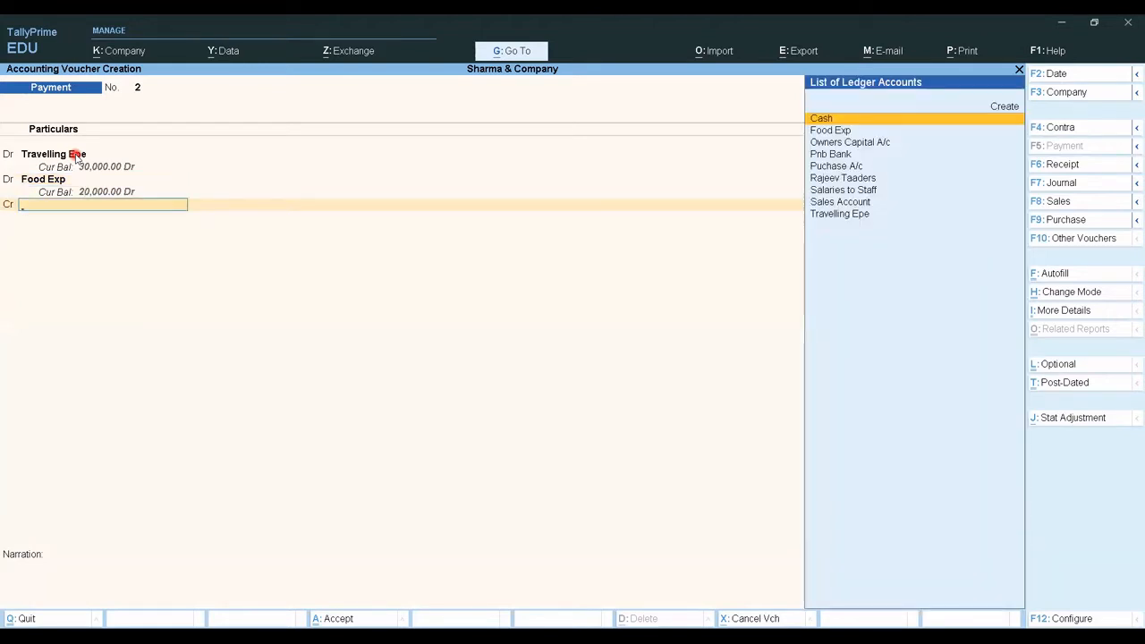
key(Return)
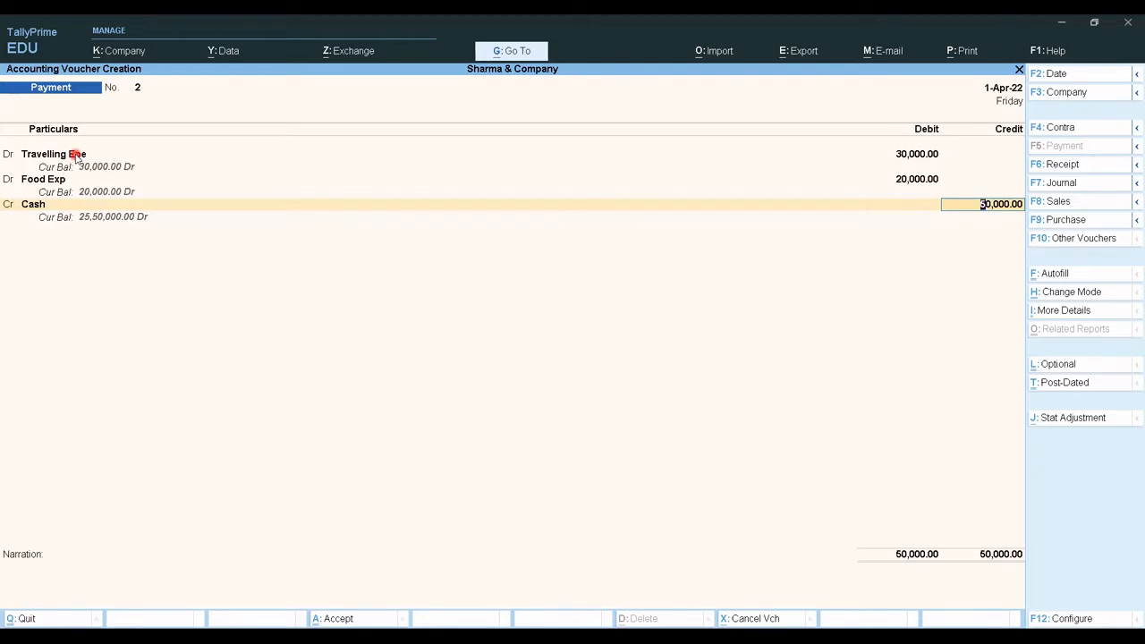
key(Return)
key(Return)
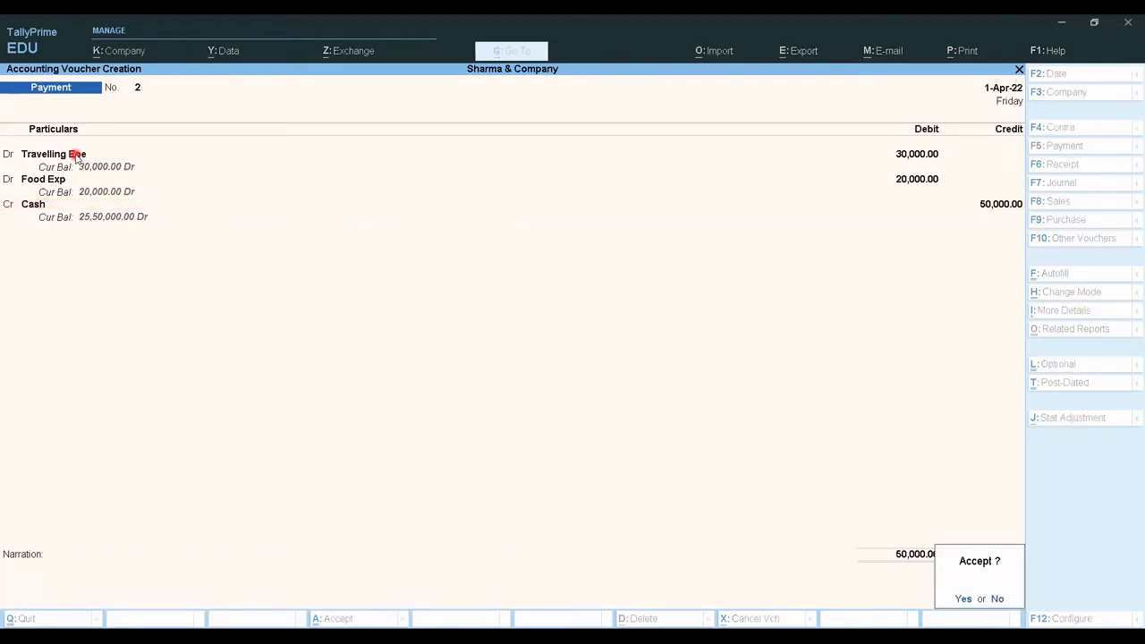
key(Return)
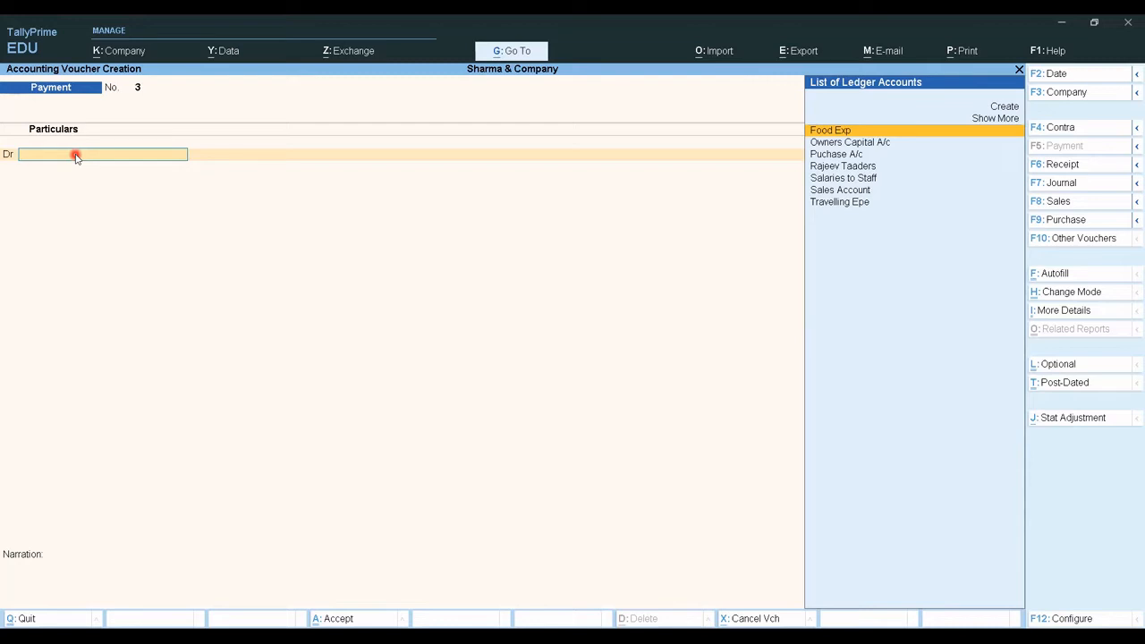
key(Page_Up)
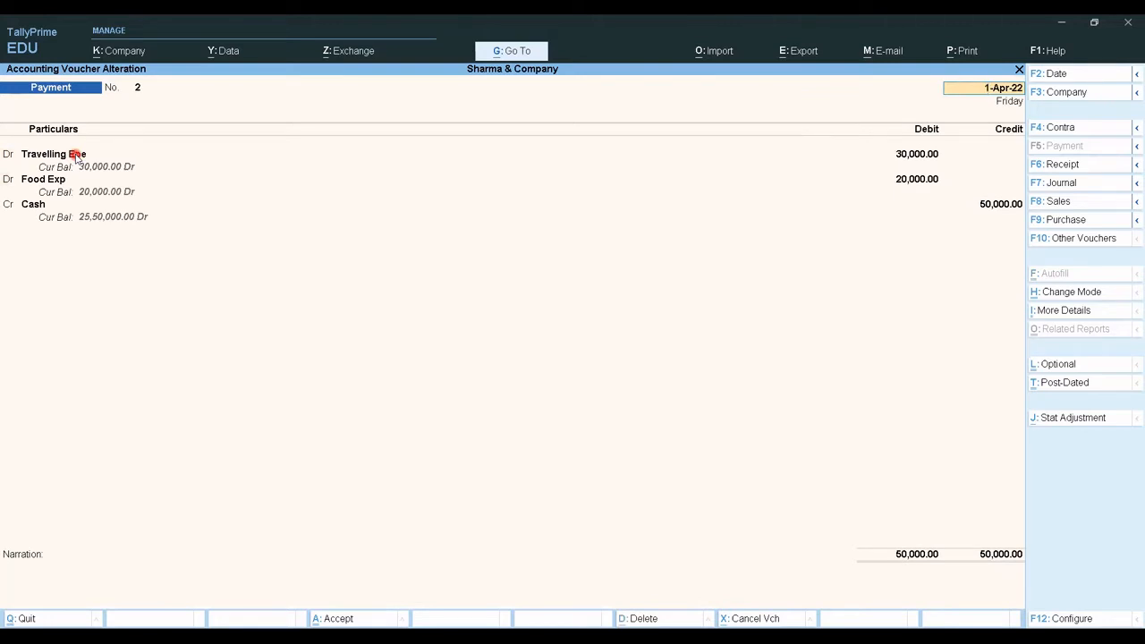
key(Page_Down)
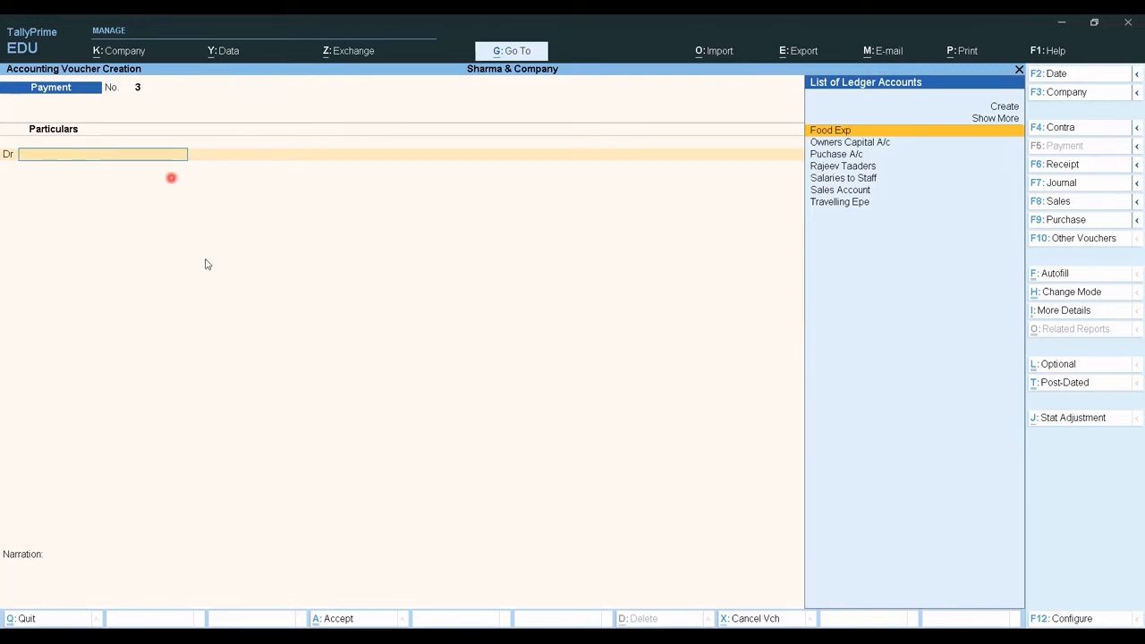
Step: Switch the third payment voucher to Single Entry mode and choose Pnb Bank as its account
click(1051, 298)
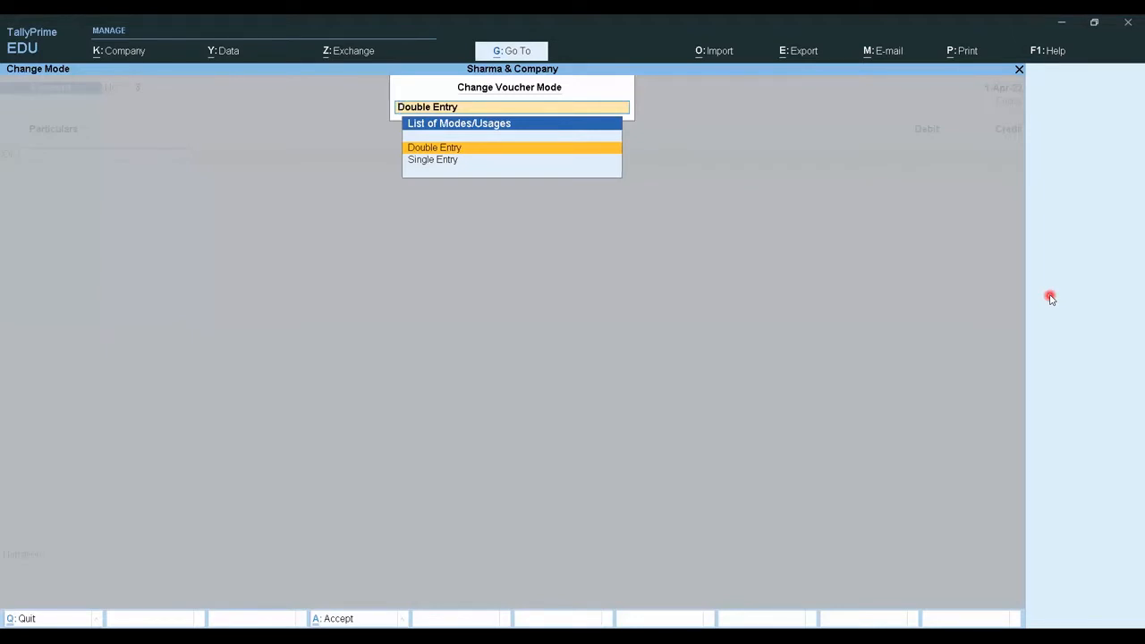
key(Down)
key(Return)
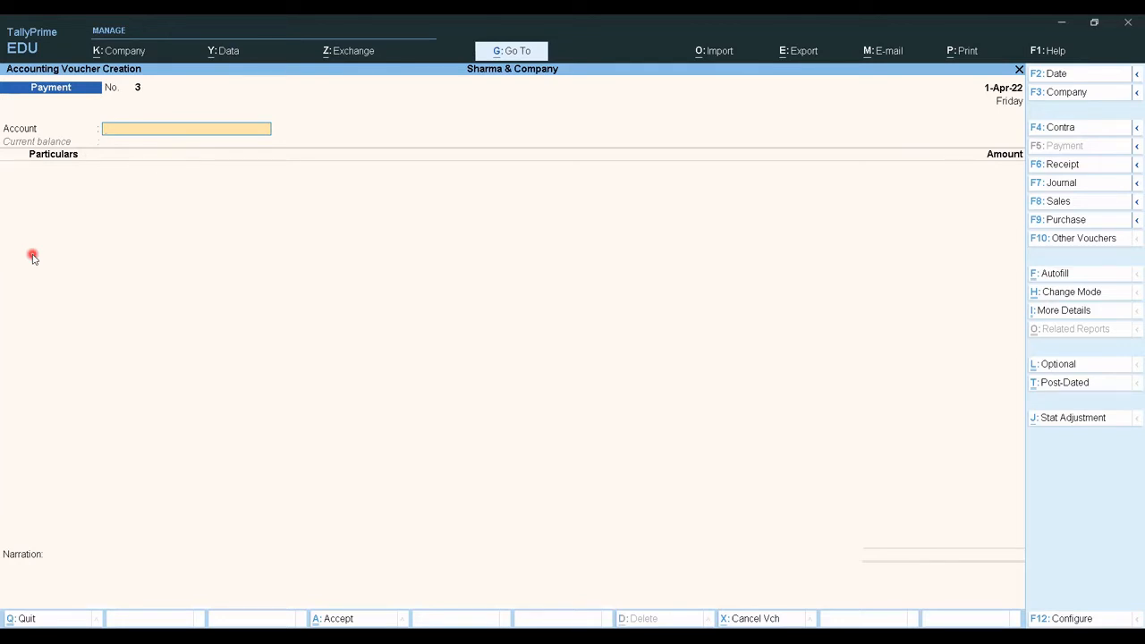
text(P)
key(Return)
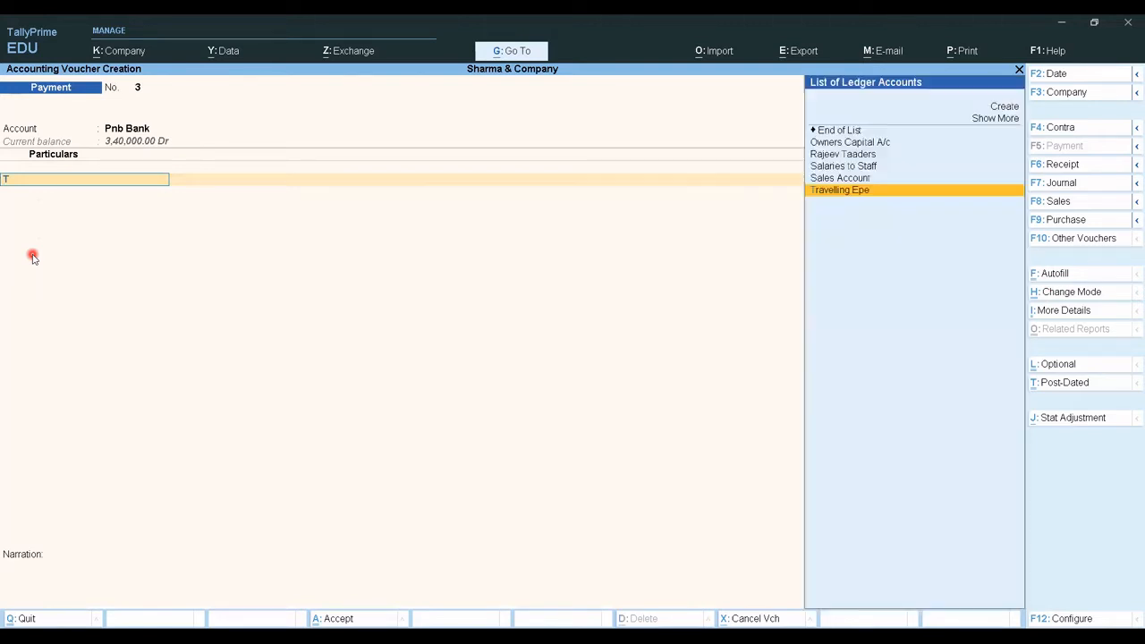
Step: Enter Travelling Epe for 40,000 and Food Exp for 20,000 as the voucher's particulars
key(Return)
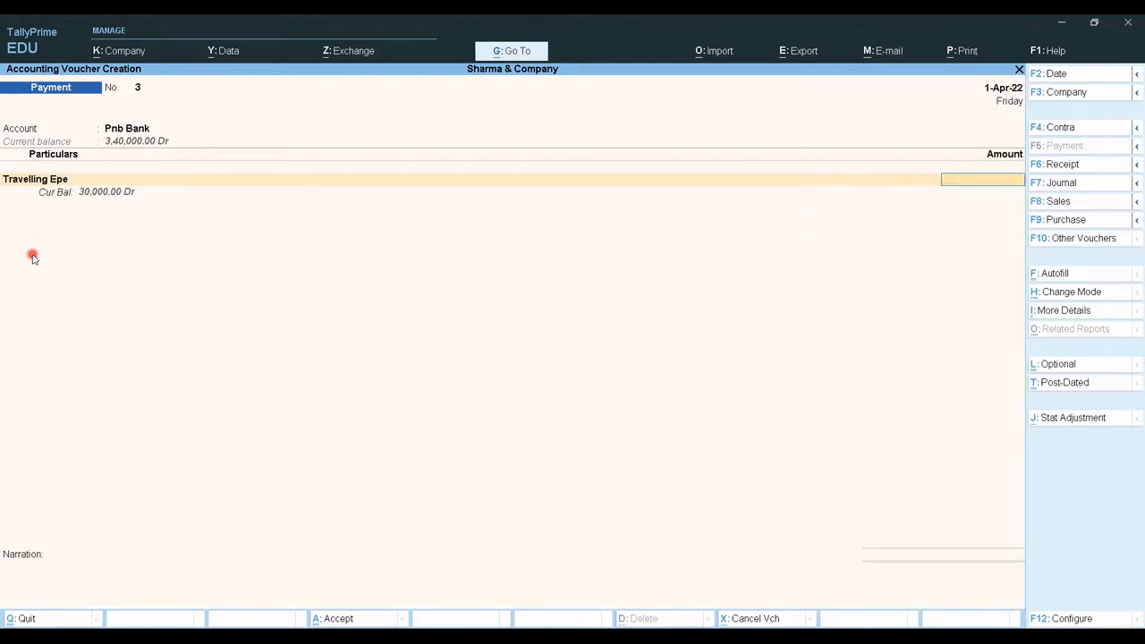
text(40000)
key(Return)
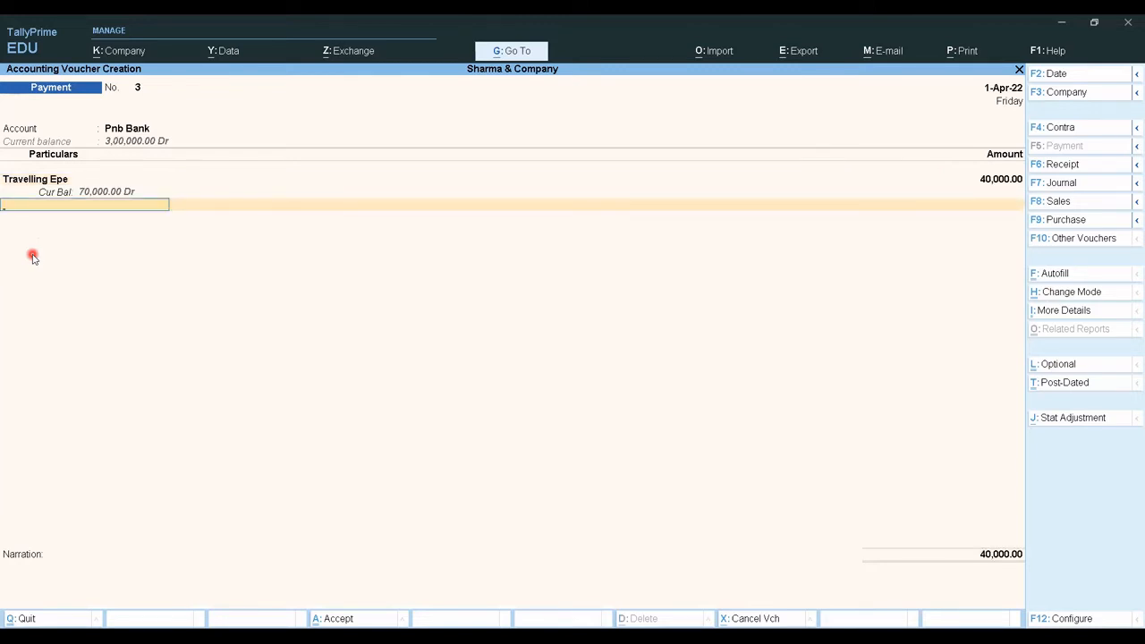
text(F)
key(Return)
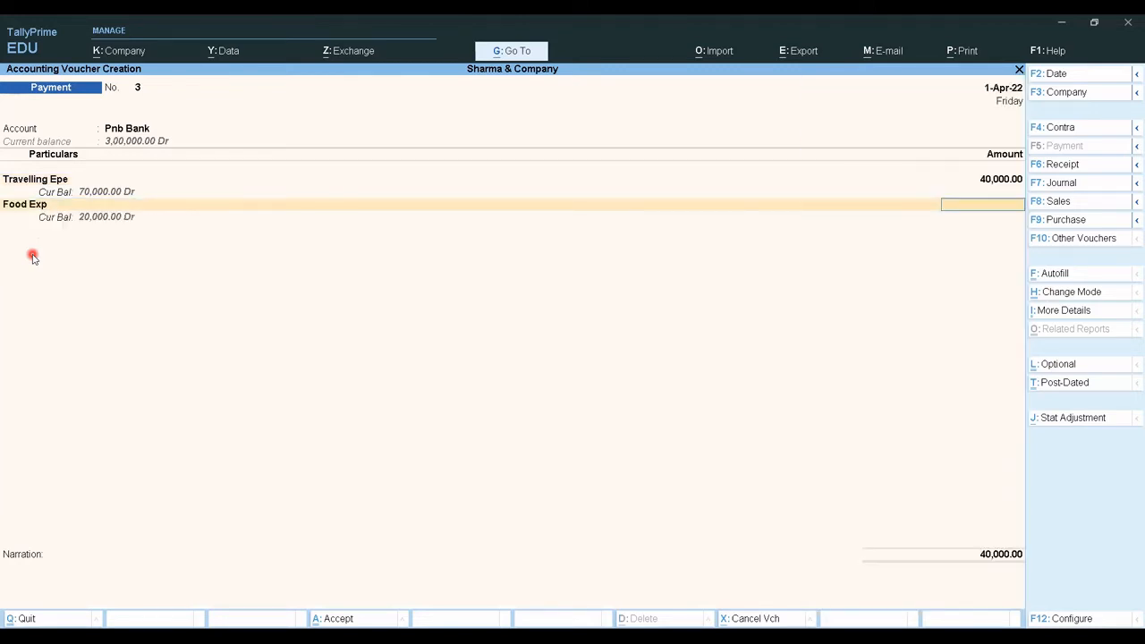
text(20000)
key(Return)
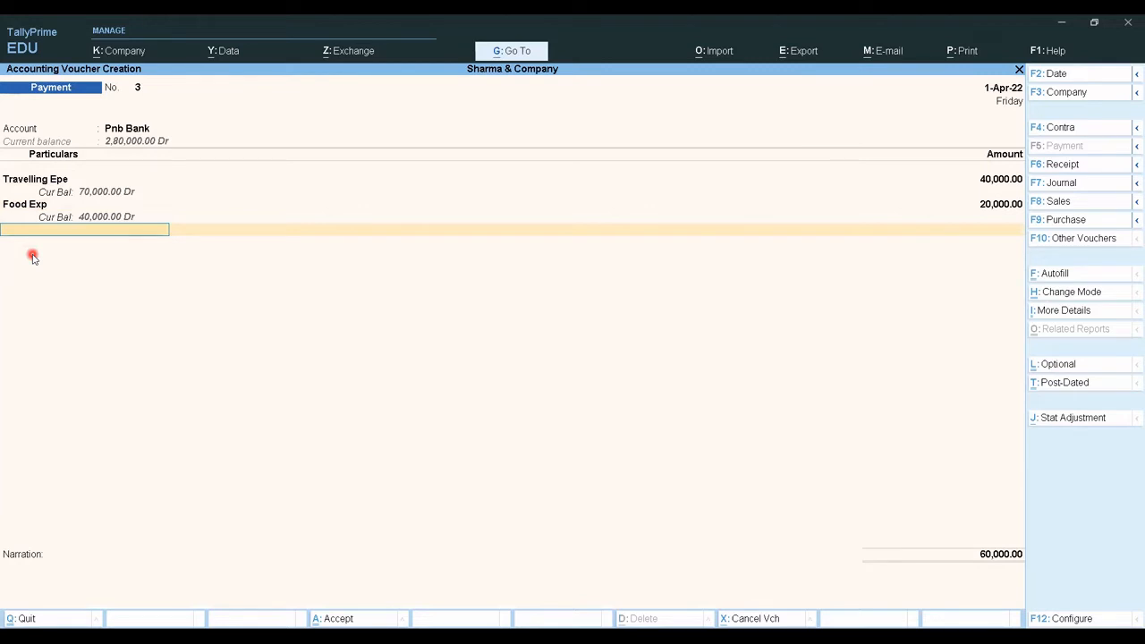
Step: End the list of particulars, leave the narration blank, and save the single-entry payment voucher
key(Return)
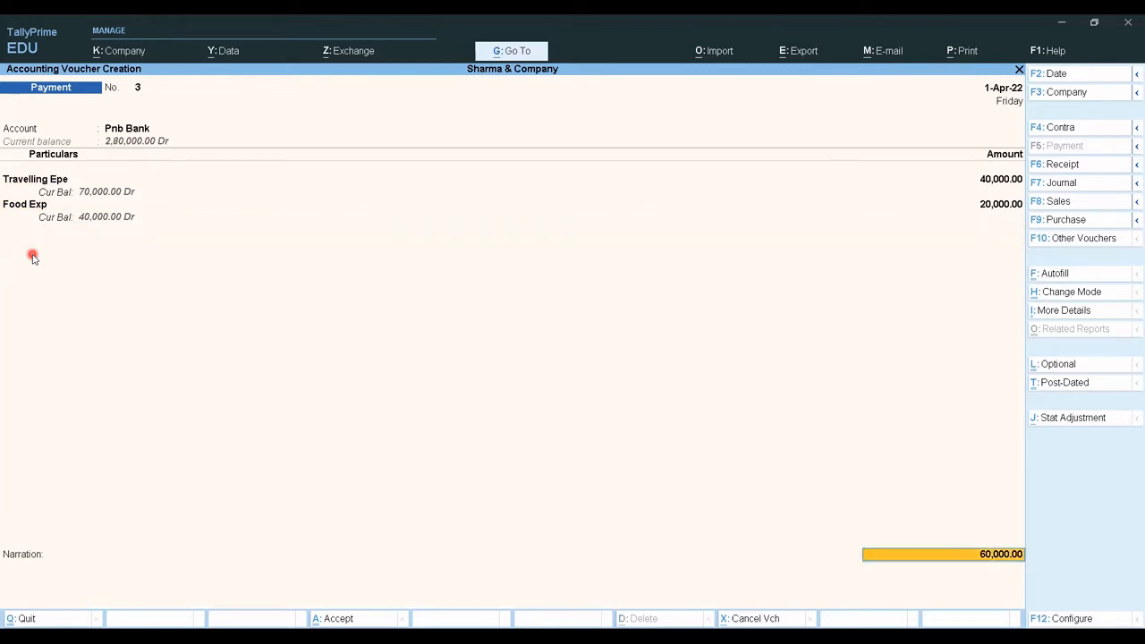
key(Return)
key(Return)
key(Return)
key(Return)
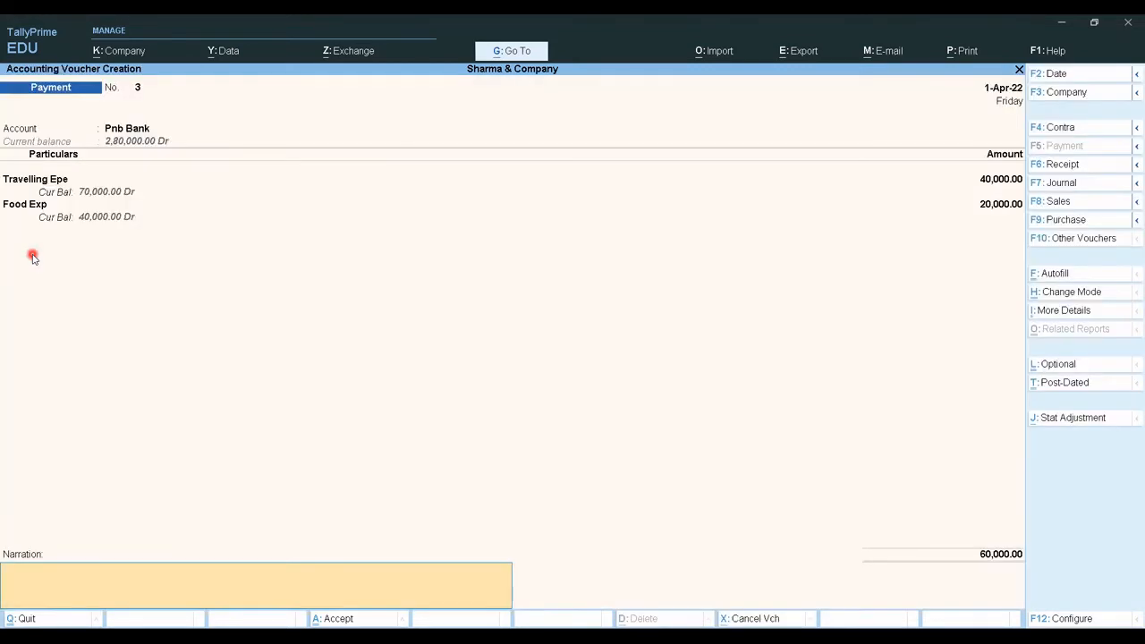
key(Return)
key(Return)
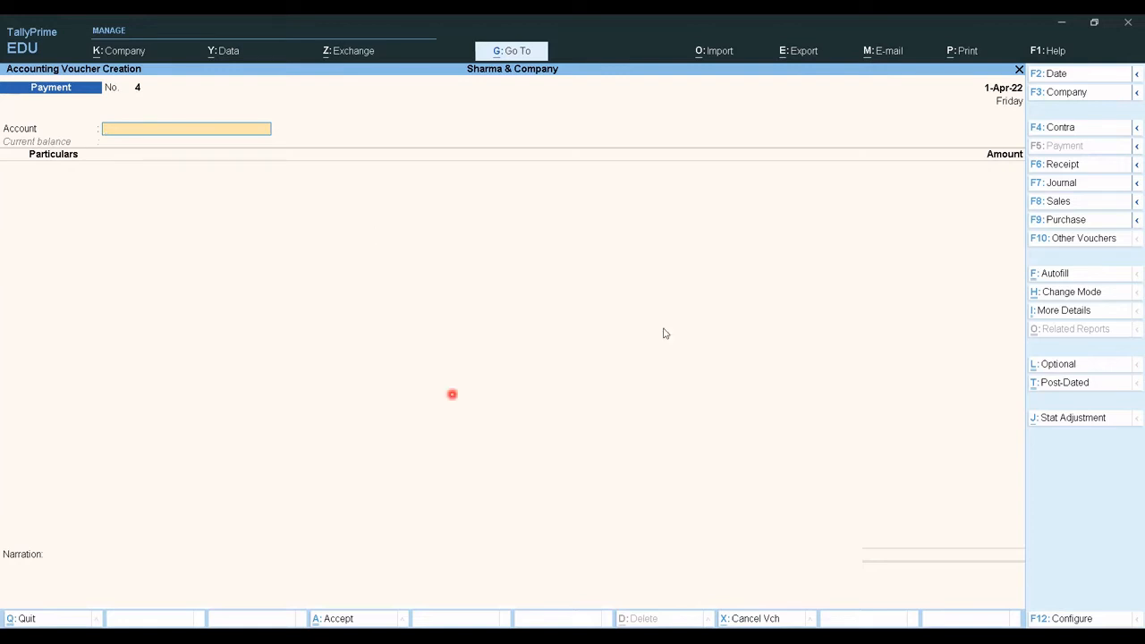
Step: Start a purchase voucher and keep it in Item Invoice mode
click(1061, 292)
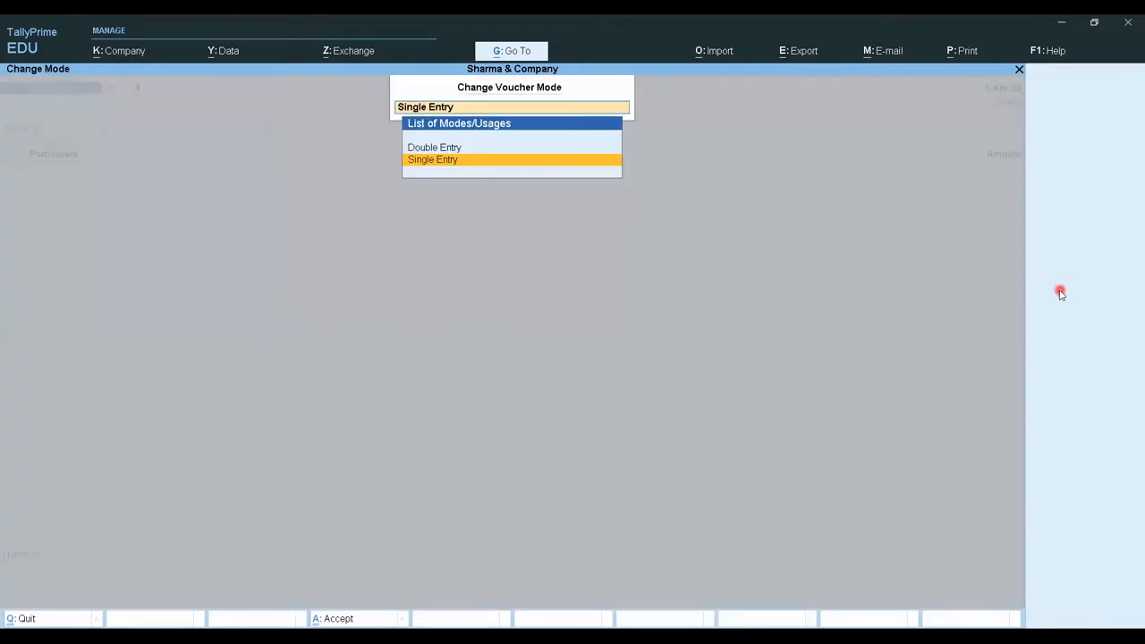
click(1060, 293)
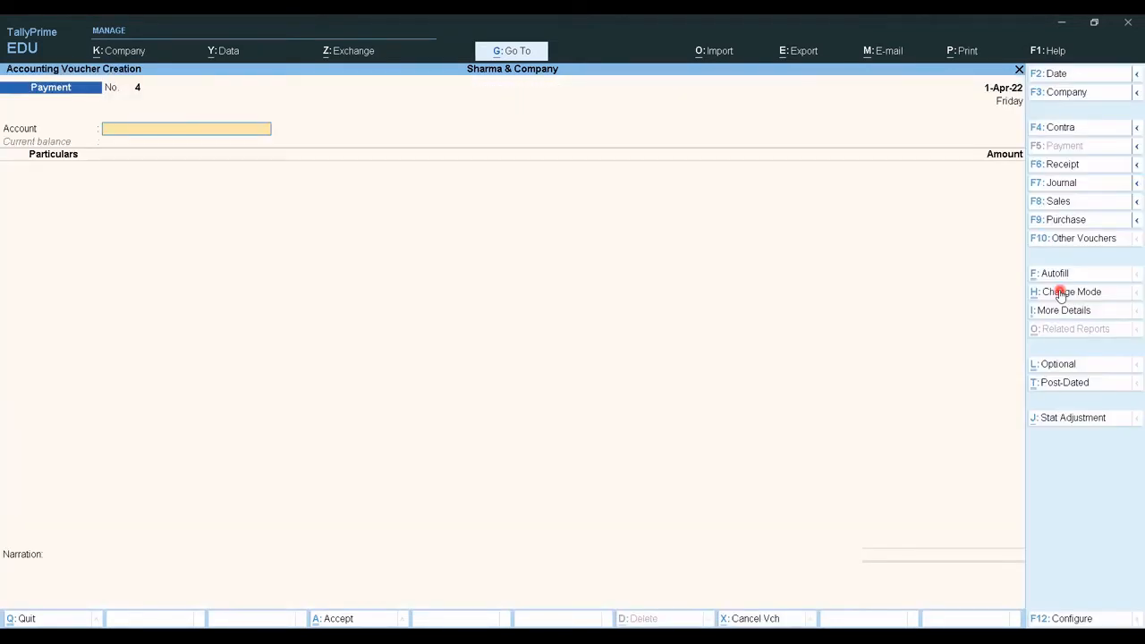
key(F9)
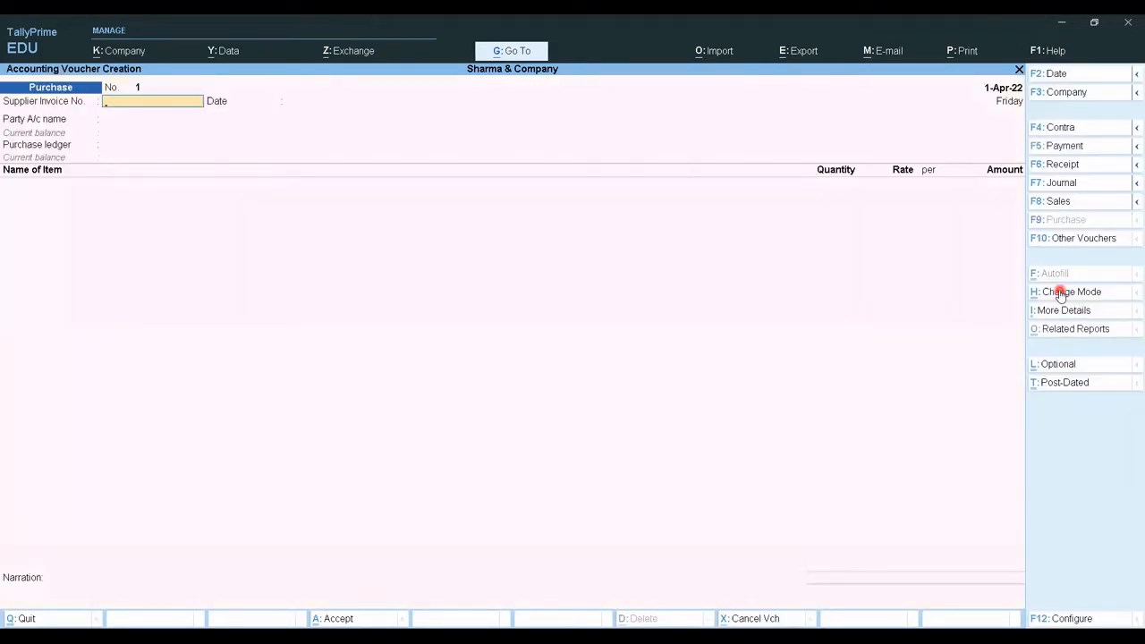
click(1061, 292)
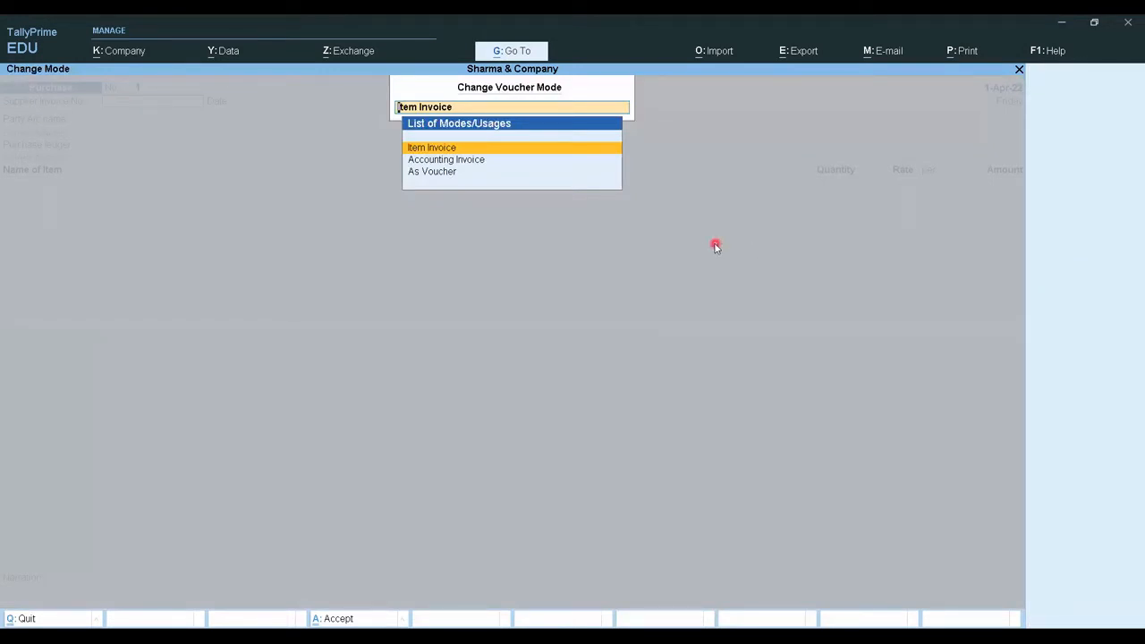
key(Return)
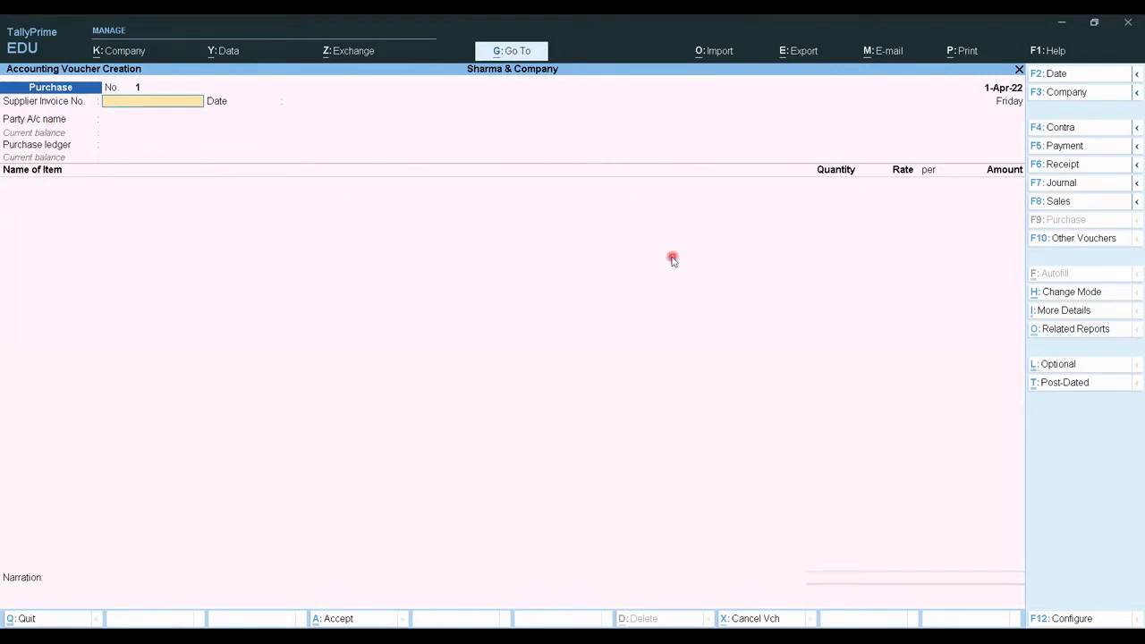
Step: Switch the purchase voucher to Accounting Invoice mode
click(1046, 295)
key(Down)
key(Return)
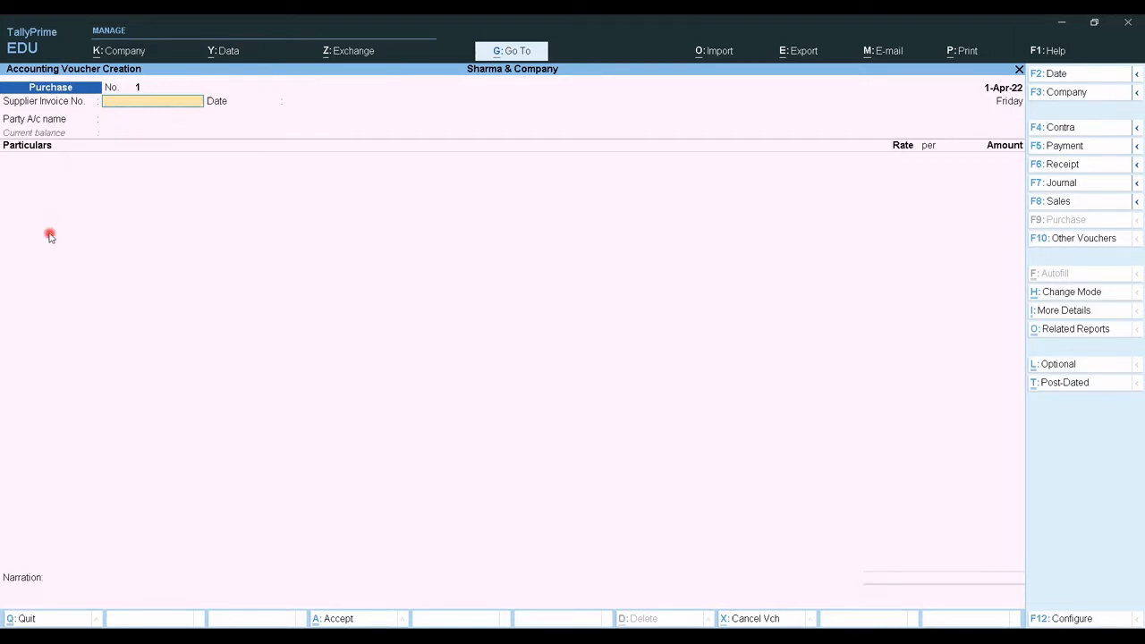
Step: Change the purchase voucher's mode to As Voucher
click(1048, 300)
key(Down)
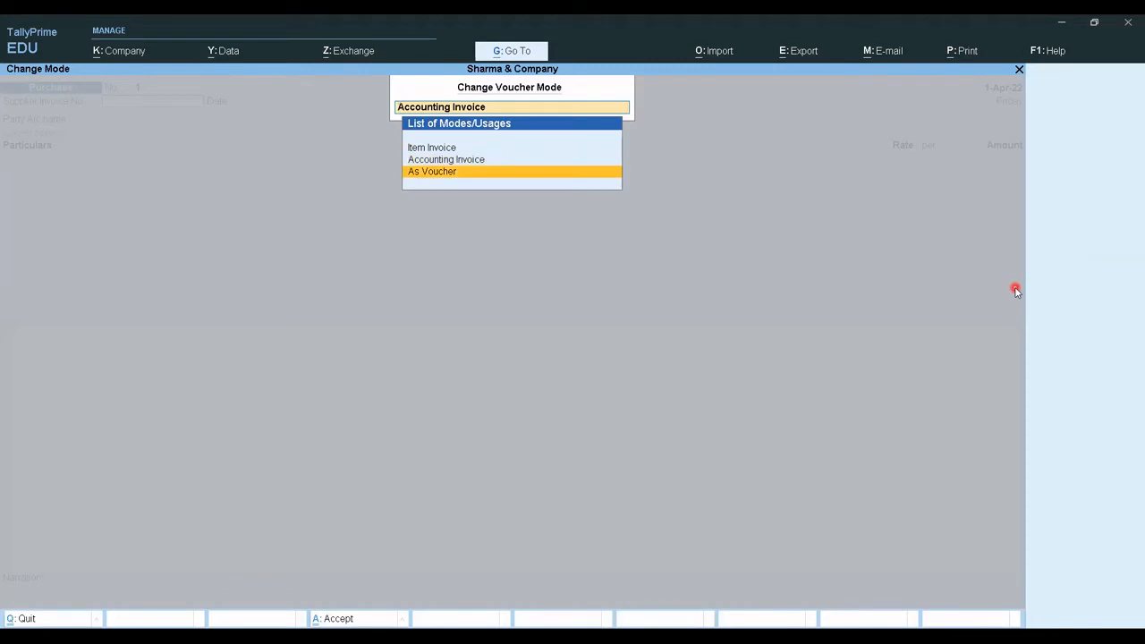
key(Return)
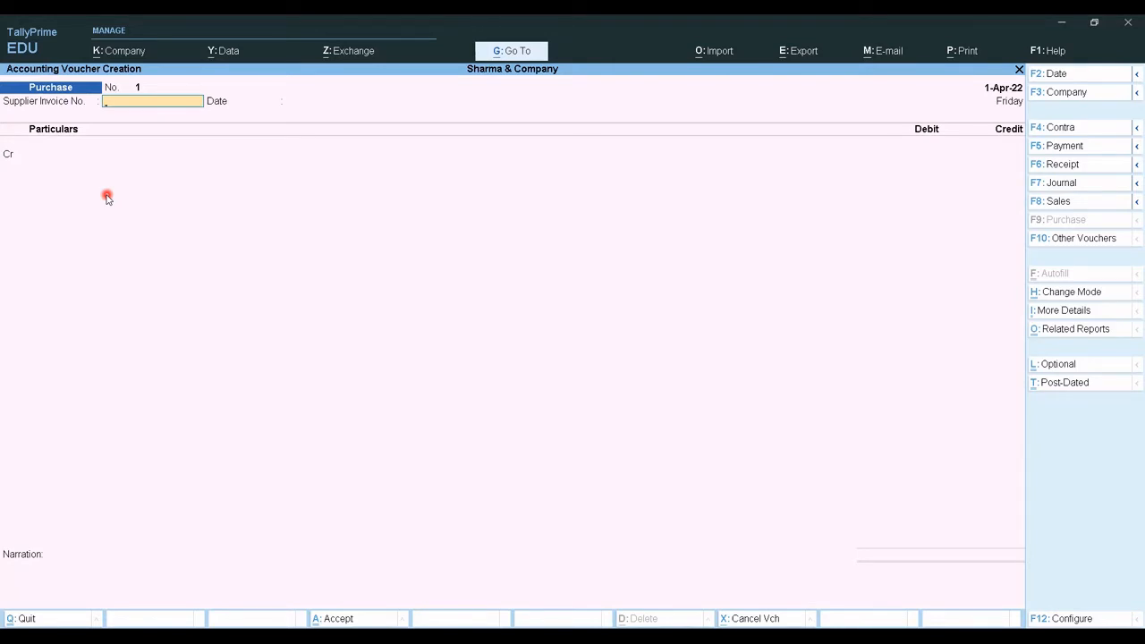
Step: Keep the As Voucher mode and set the supplier invoice number to 1, dated 1-Apr-22
click(1068, 294)
click(455, 181)
key(Return)
key(Return)
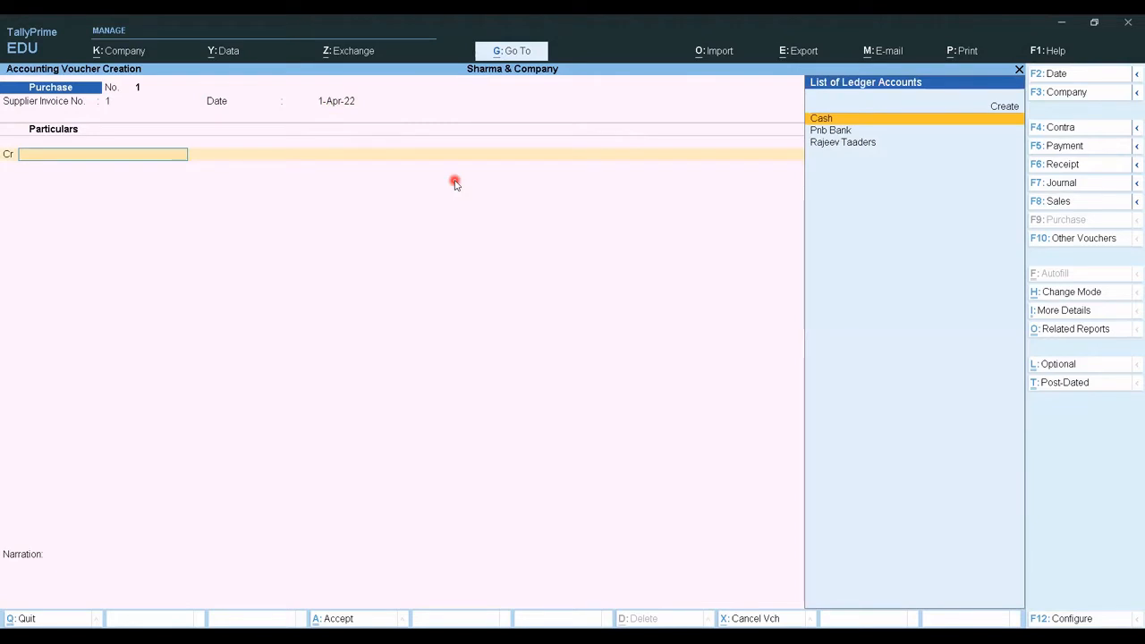
Step: Choose Cash as the credited account and leave the receipt details blank and the remaining party details at their defaults
text(cas)
key(Return)
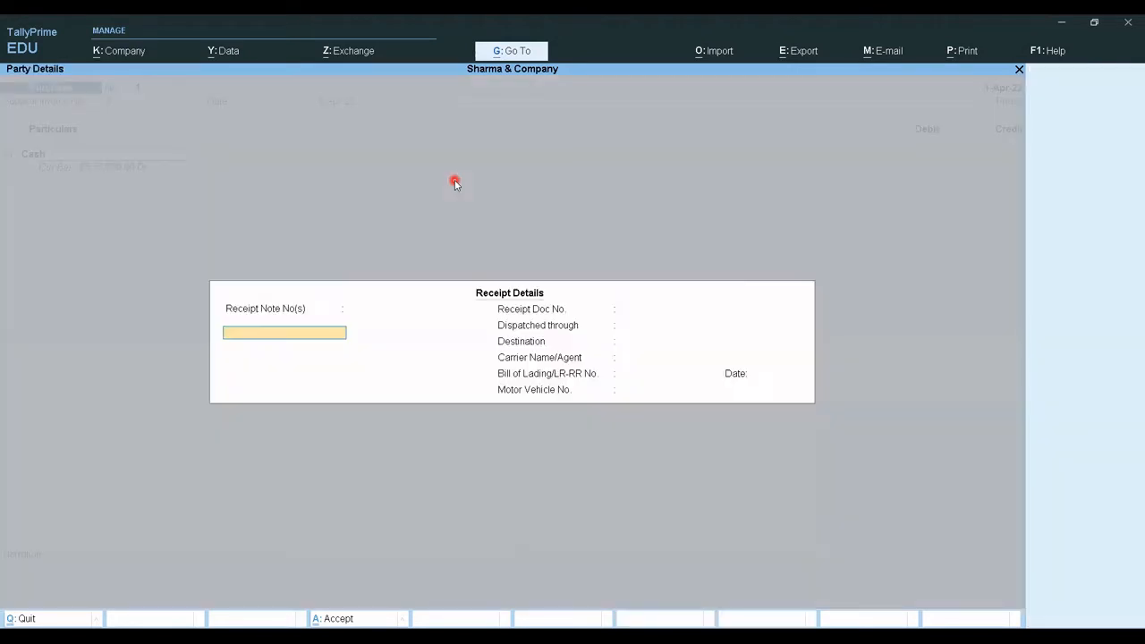
key(Return)
key(Return)
key(Return)
key(Return)
key(Return)
key(Return)
key(Return)
key(Return)
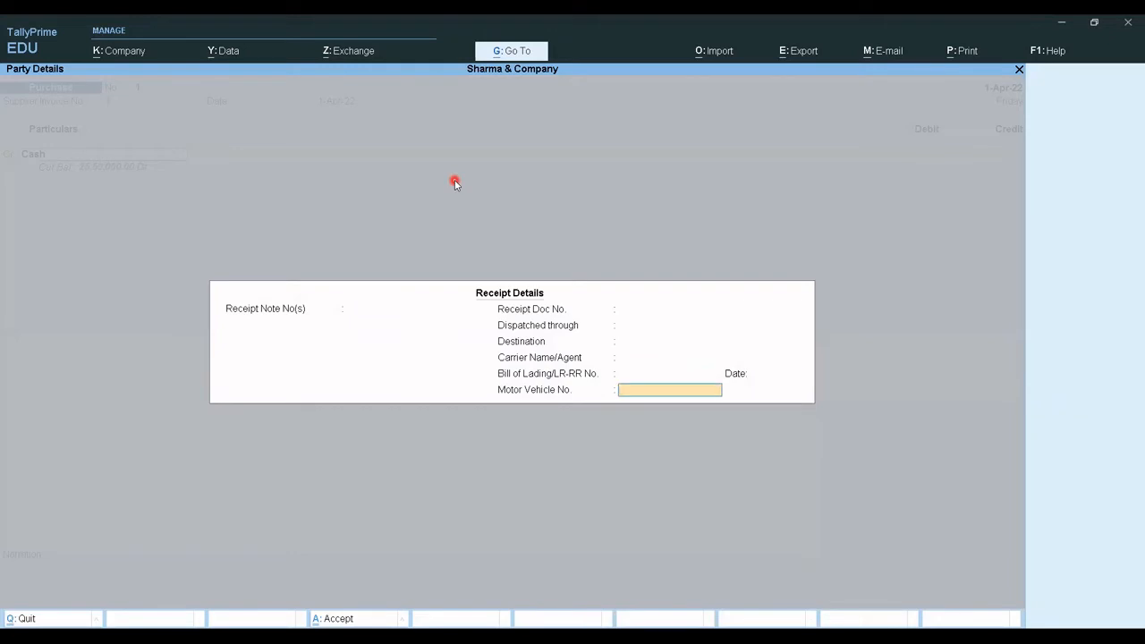
key(Return)
key(Return)
key(Return)
key(Return)
key(Return)
key(Return)
key(Return)
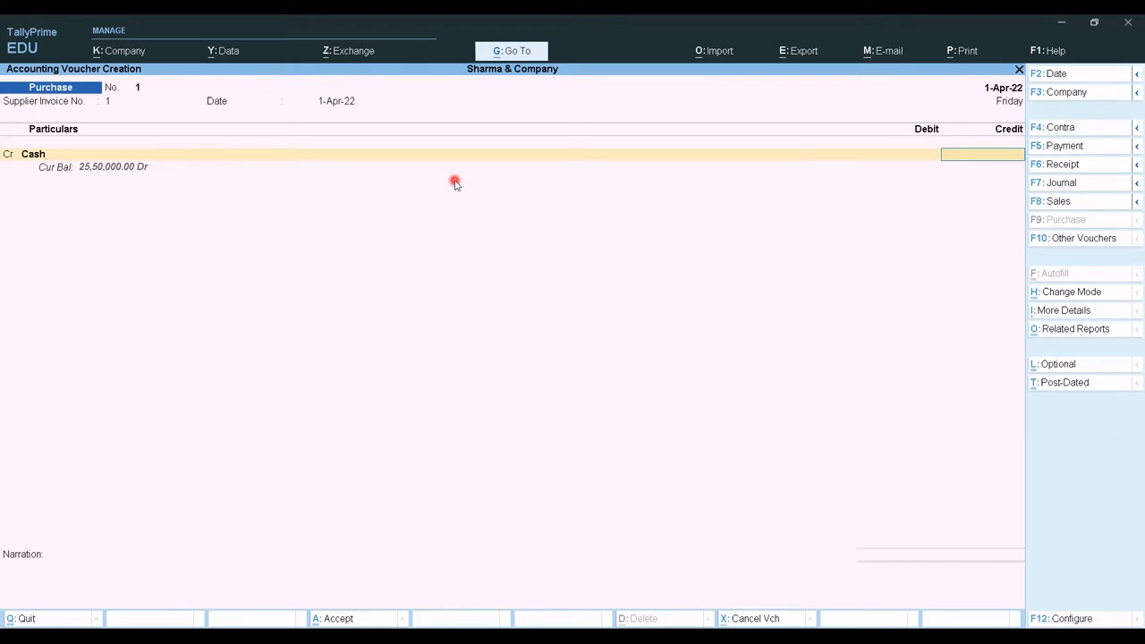
Step: Credit Cash with 40,000, debit Puchase A/c with the same amount, and save the purchase voucher with a blank narration
text(40000)
key(Return)
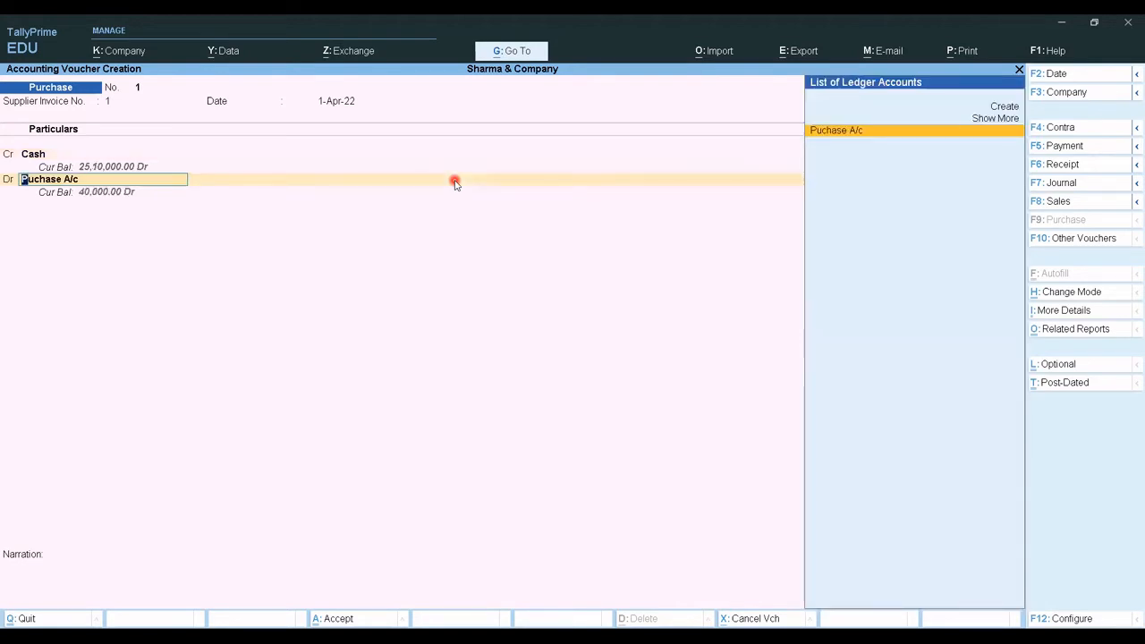
key(Return)
key(Escape)
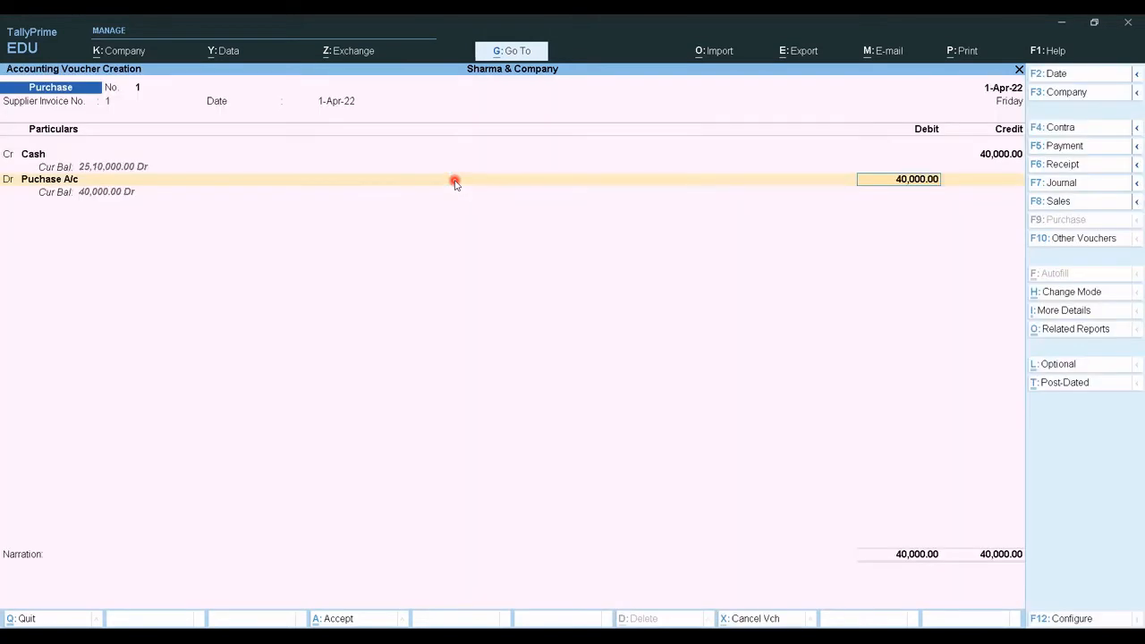
key(Return)
key(Return)
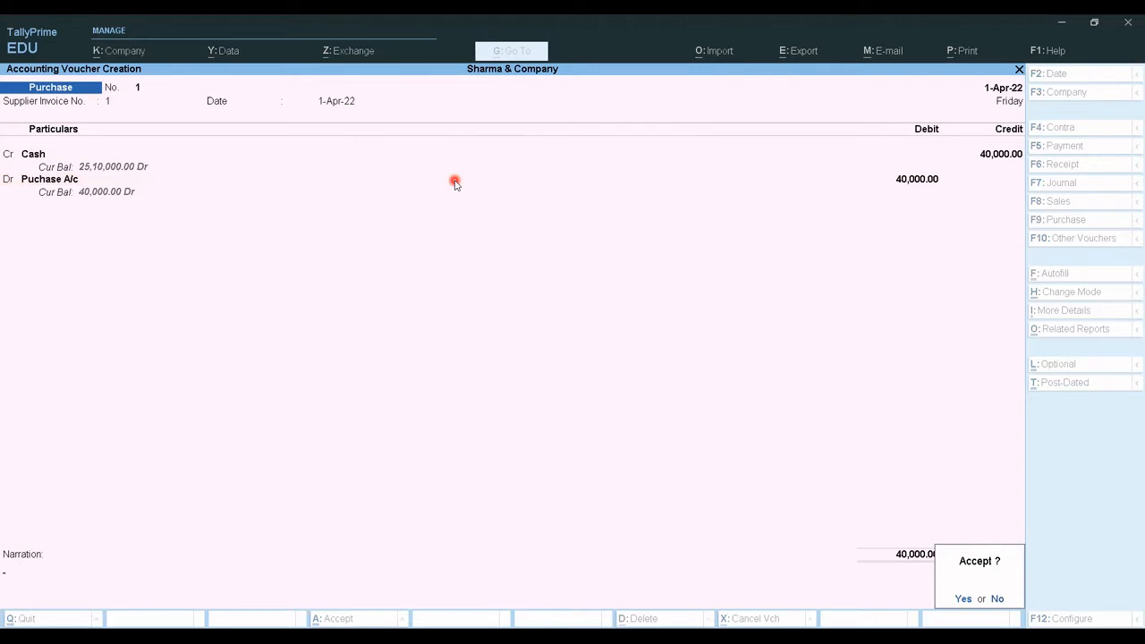
key(Return)
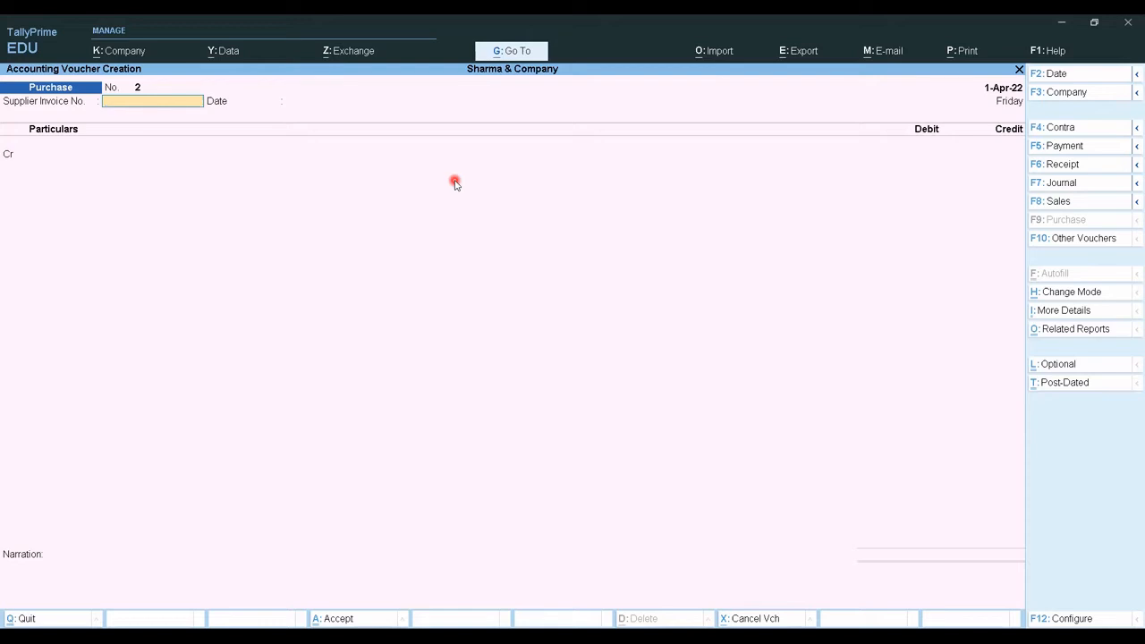
Step: Switch the new purchase voucher to Item Invoice mode and set the supplier invoice number to 2, dated 1-Apr-22
click(1053, 295)
key(Up)
key(Up)
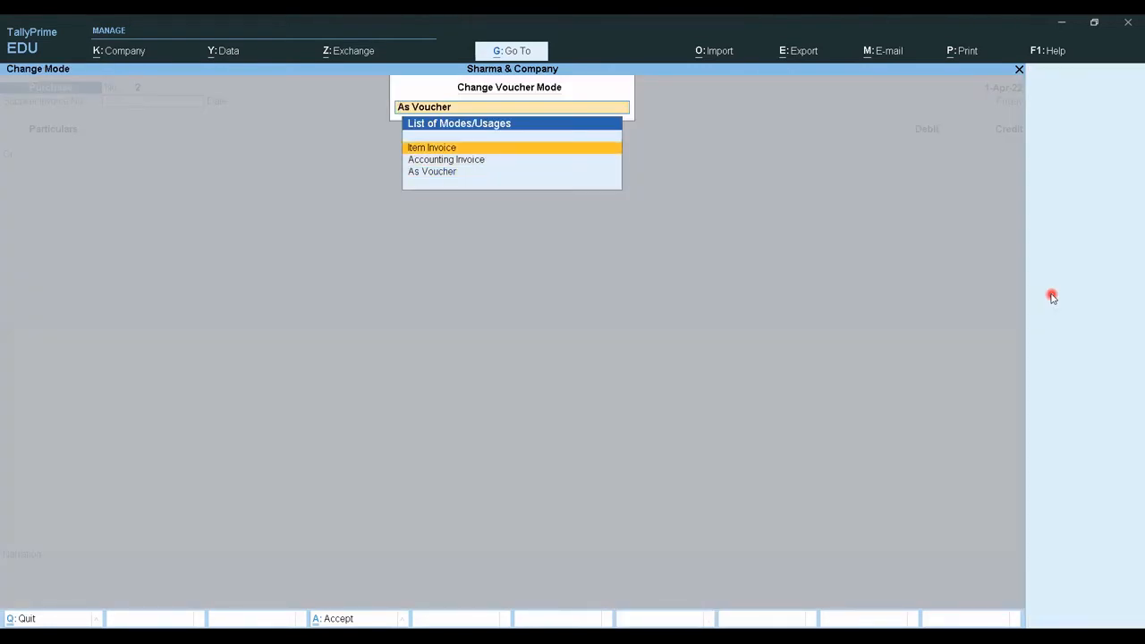
key(Return)
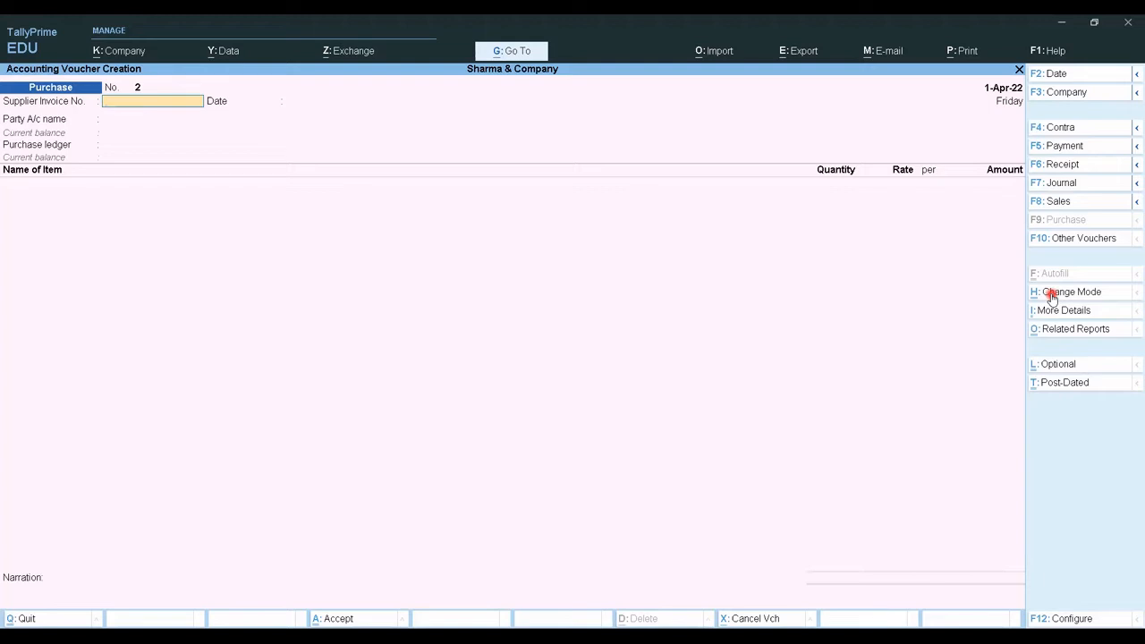
text(2)
key(Return)
key(Return)
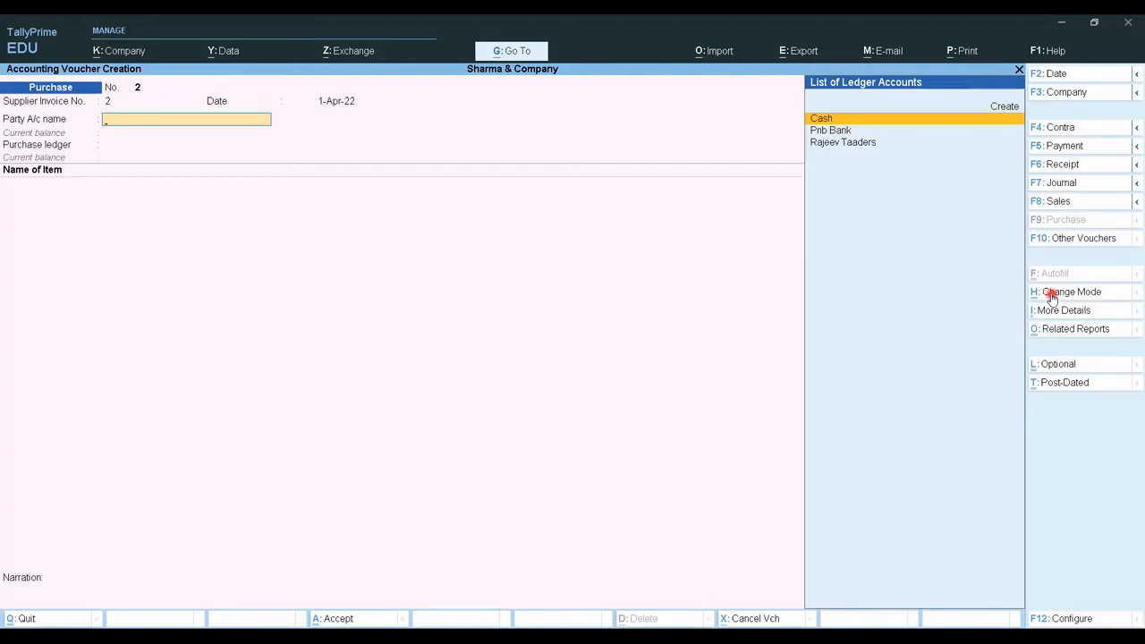
Step: Choose Cash as the party account and leave all of its receipt details blank
text(ca)
key(Return)
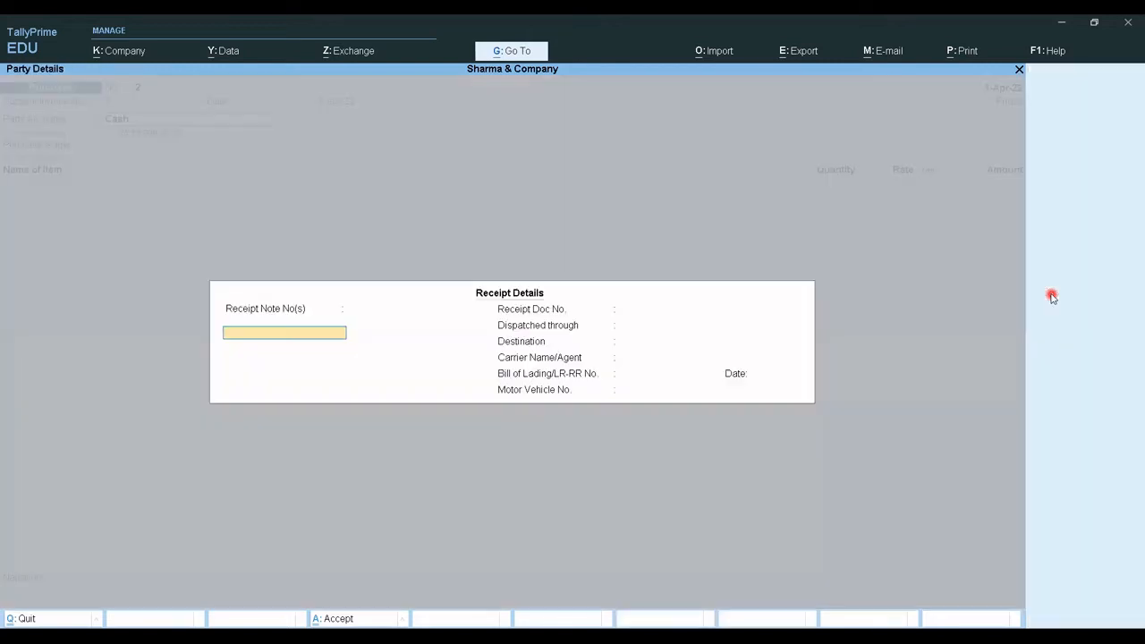
key(Return)
key(Return)
key(Return)
key(Return)
key(Return)
key(Return)
key(Return)
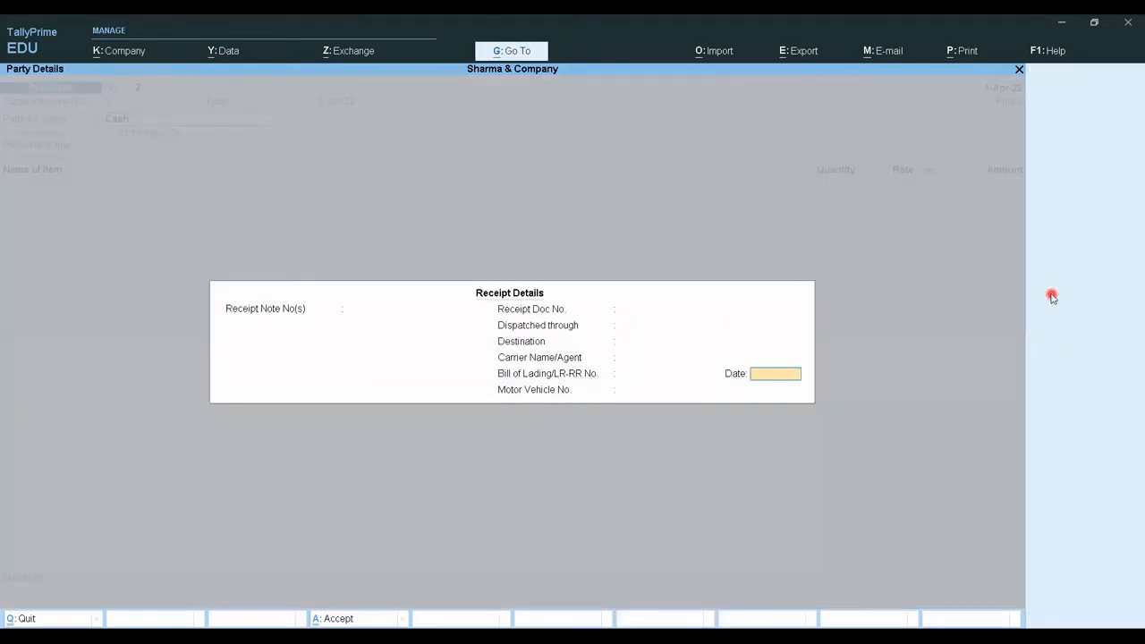
key(Return)
key(Return)
Step: Keep the default party details with the Unregistered GST type and select Puchase A/c as the purchase ledger
key(Return)
key(Return)
key(Return)
key(Return)
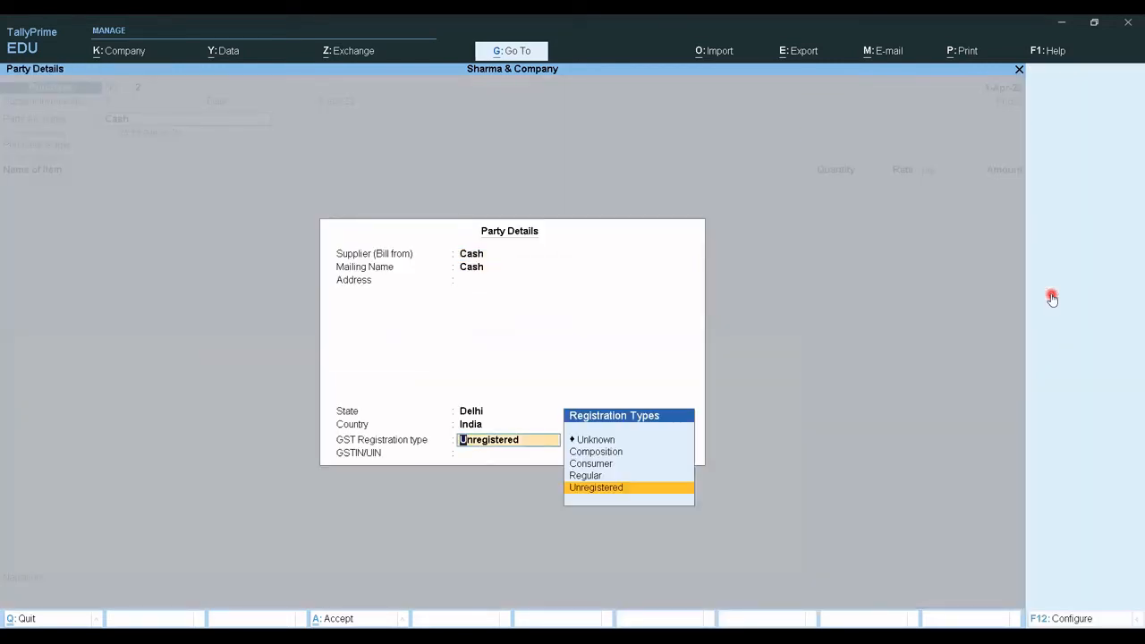
key(Return)
key(Return)
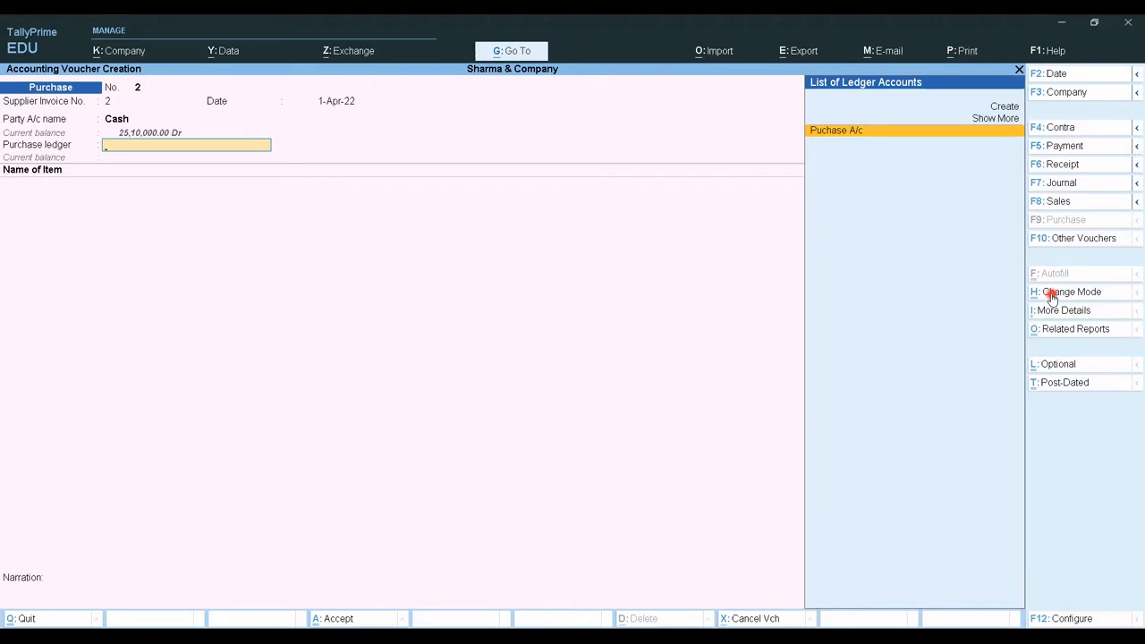
key(Return)
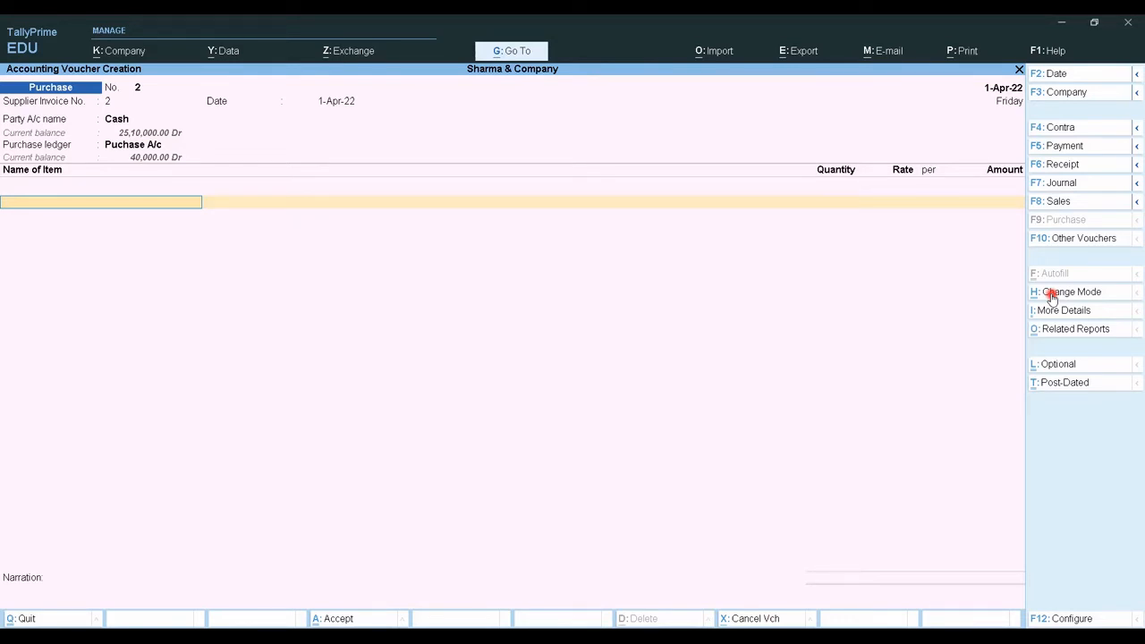
Step: Add the Plastic Water Bottle item with a quantity of 150 pcs at a rate of 100 per piece
text(P)
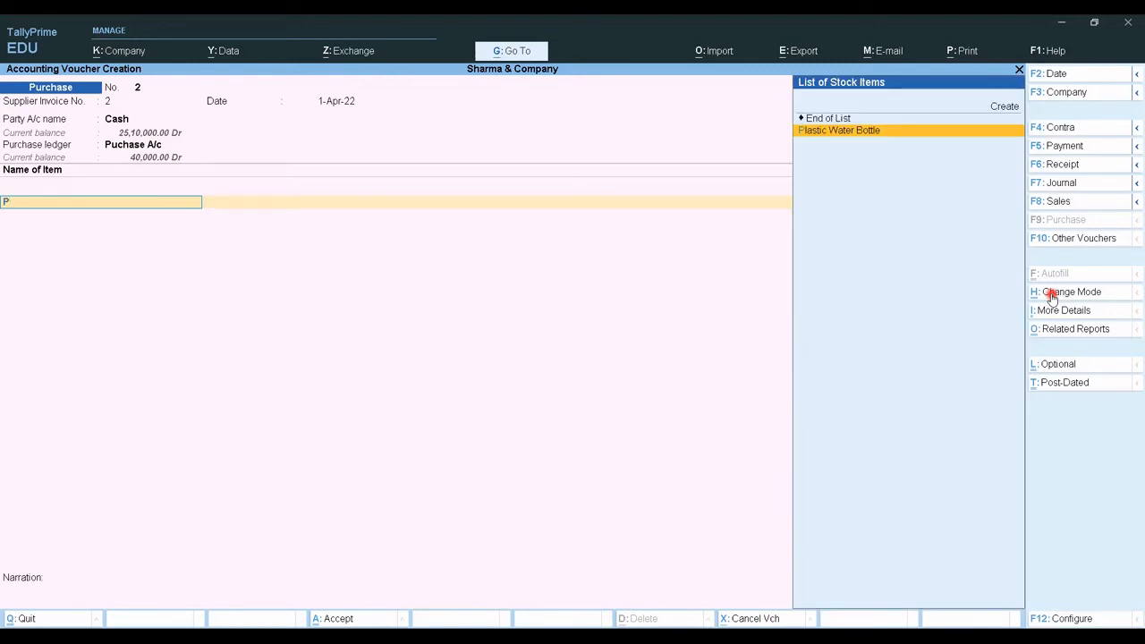
key(Return)
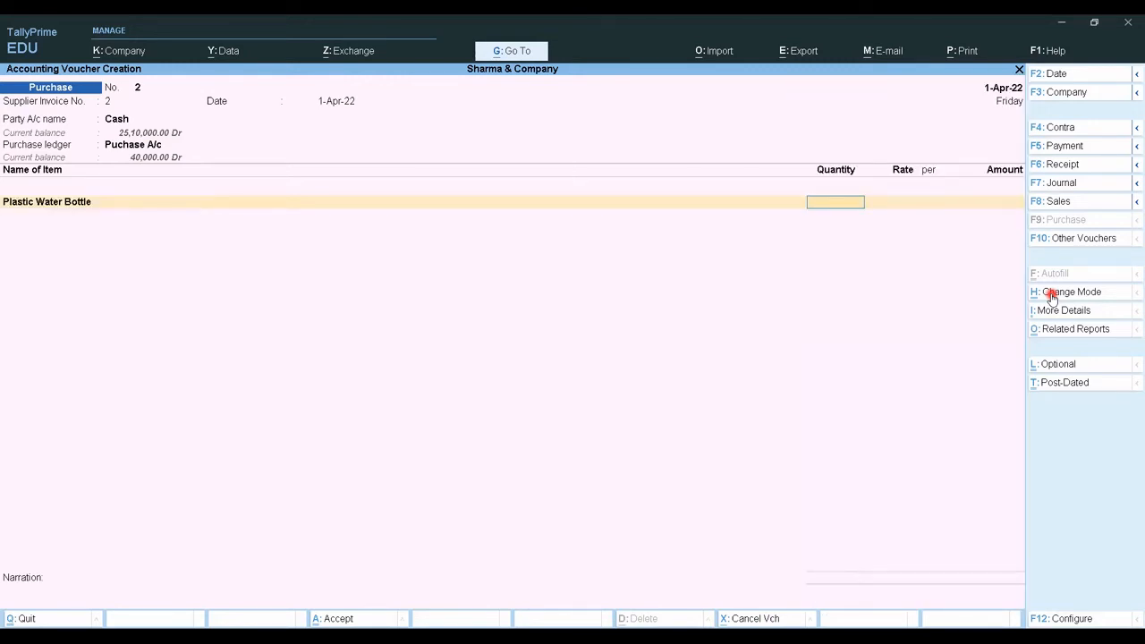
text(150)
key(Return)
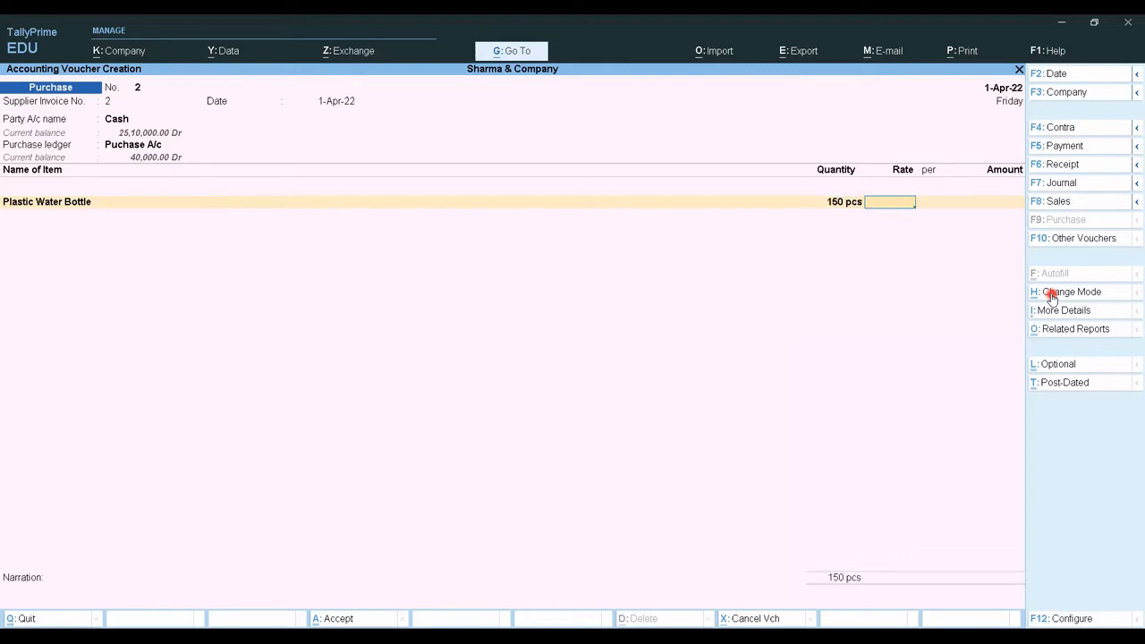
text(150)
key(BackSpace)
key(BackSpace)
text(00)
key(Return)
key(Return)
key(Return)
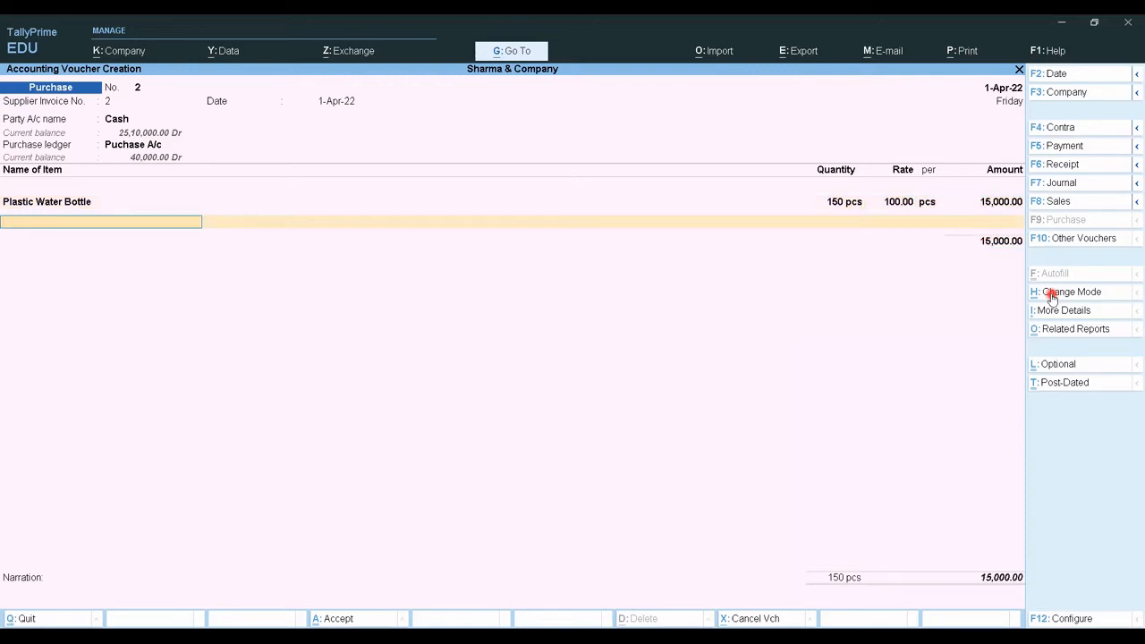
Step: Add the Steel Water Bottle item with a quantity of 150 pcs at a rate of 500 per piece
text(s)
key(Return)
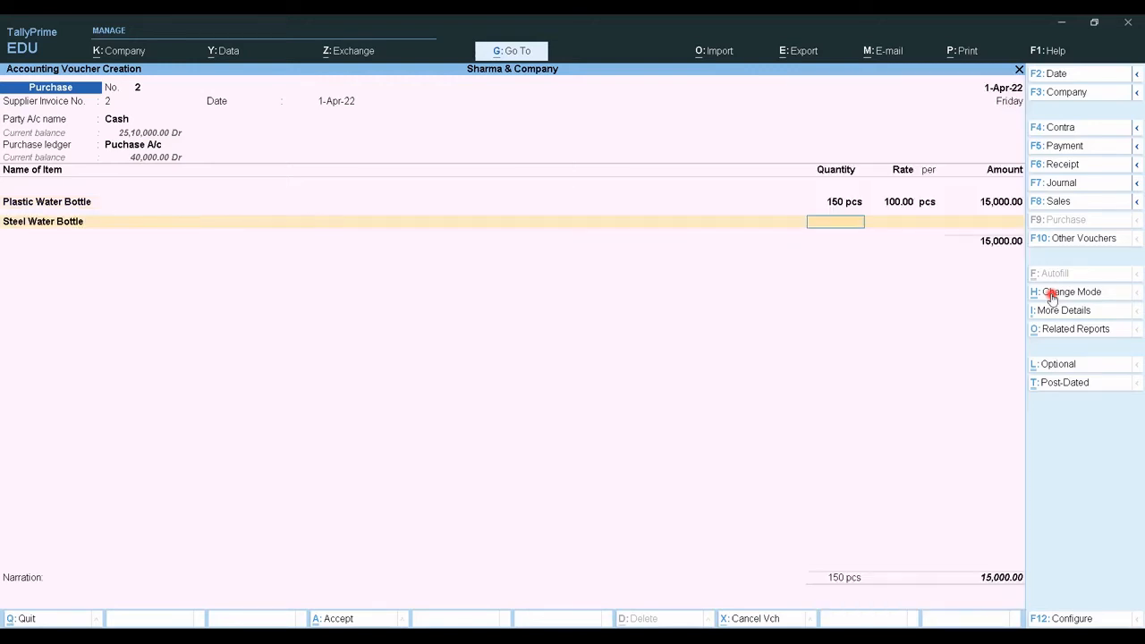
text(150)
key(Return)
text(500)
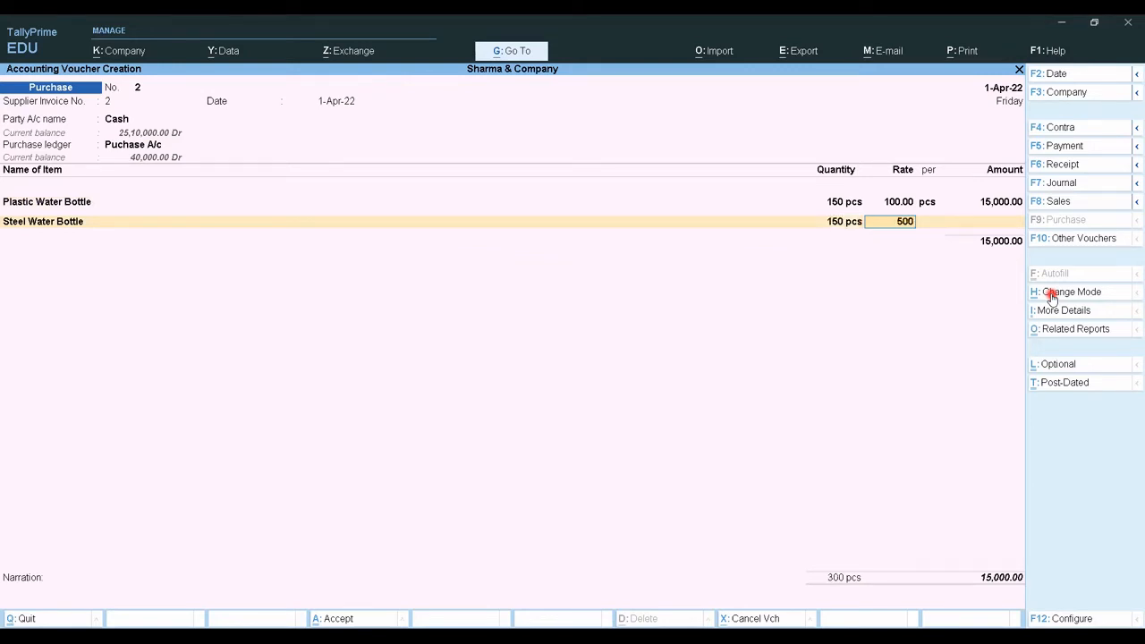
key(Return)
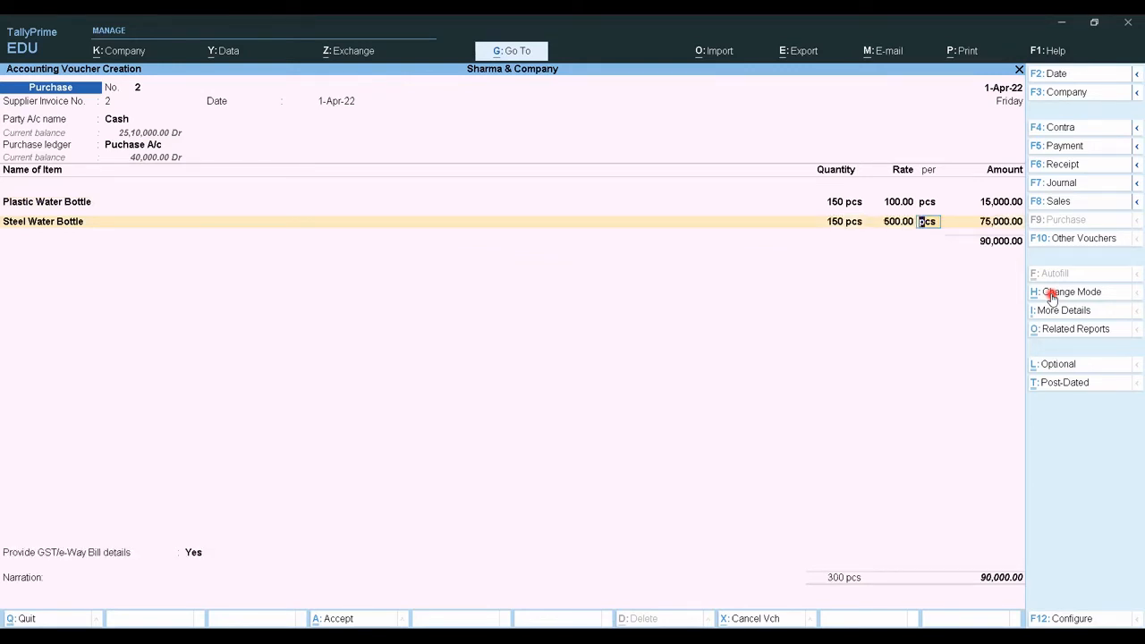
key(Return)
key(Return)
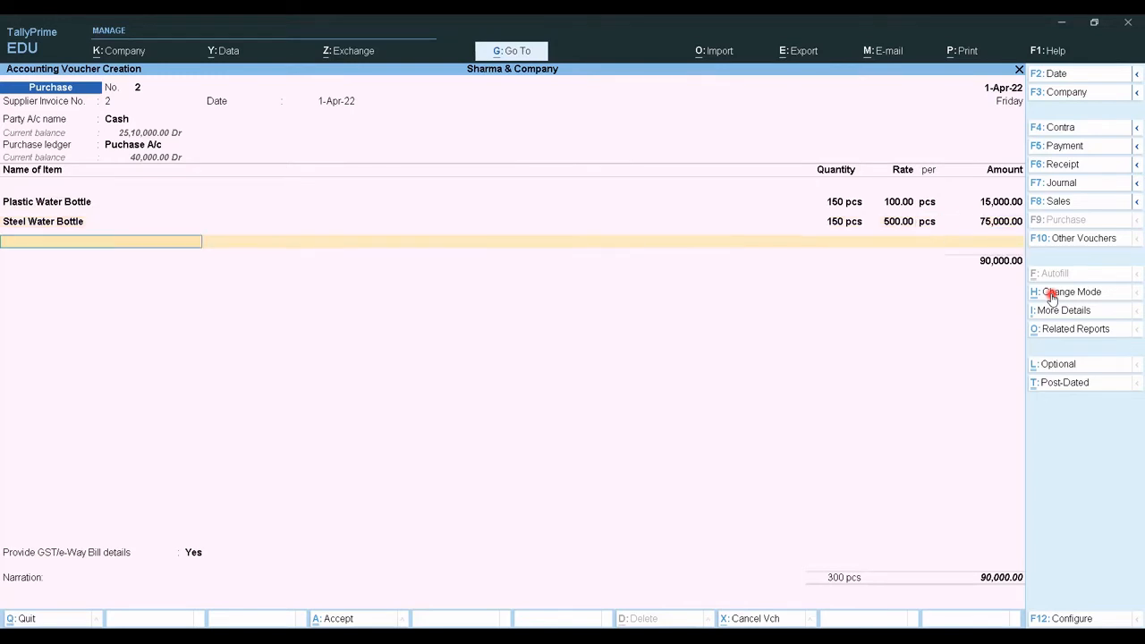
Step: End the item list, decline the GST/e-Way Bill details, and save the voucher with the narration "being goods purchase on cash"
key(Return)
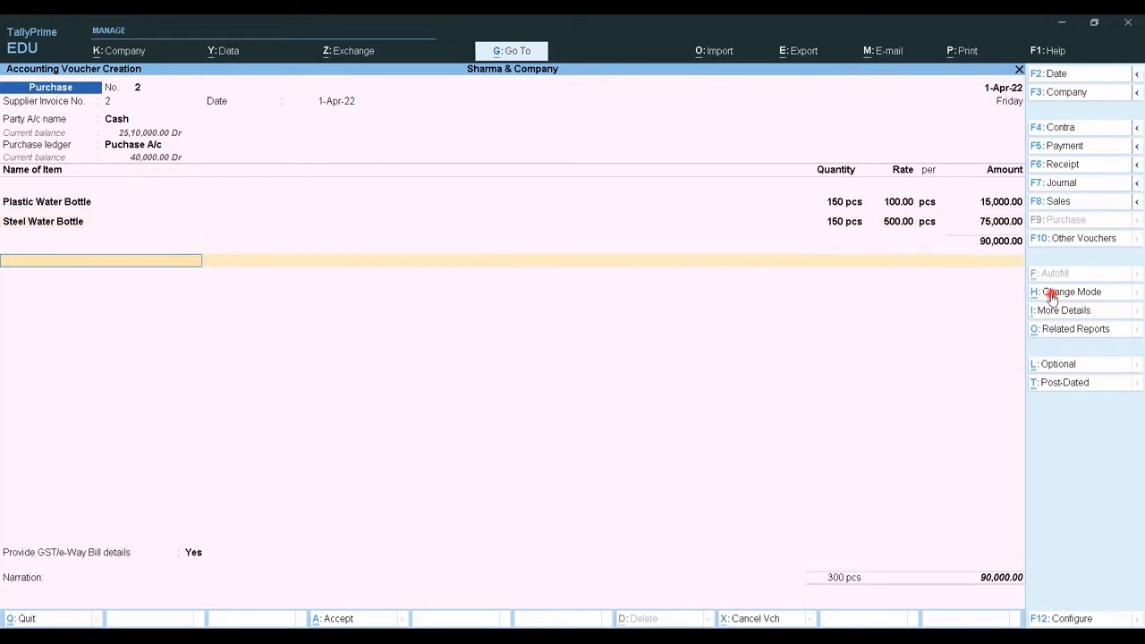
key(Return)
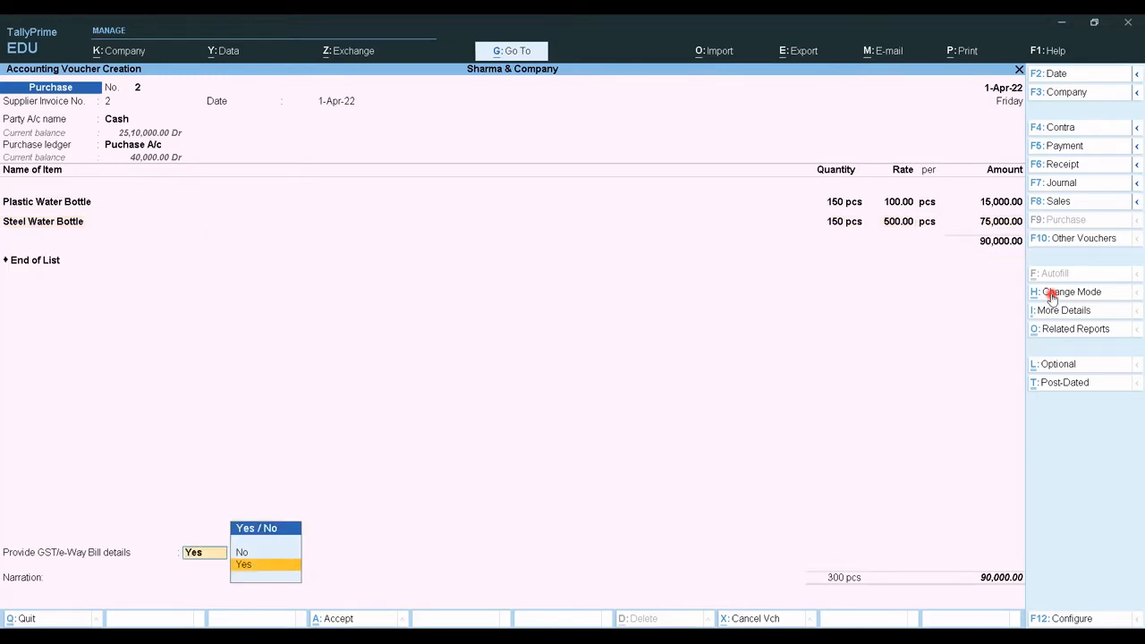
key(Up)
key(Return)
key(Return)
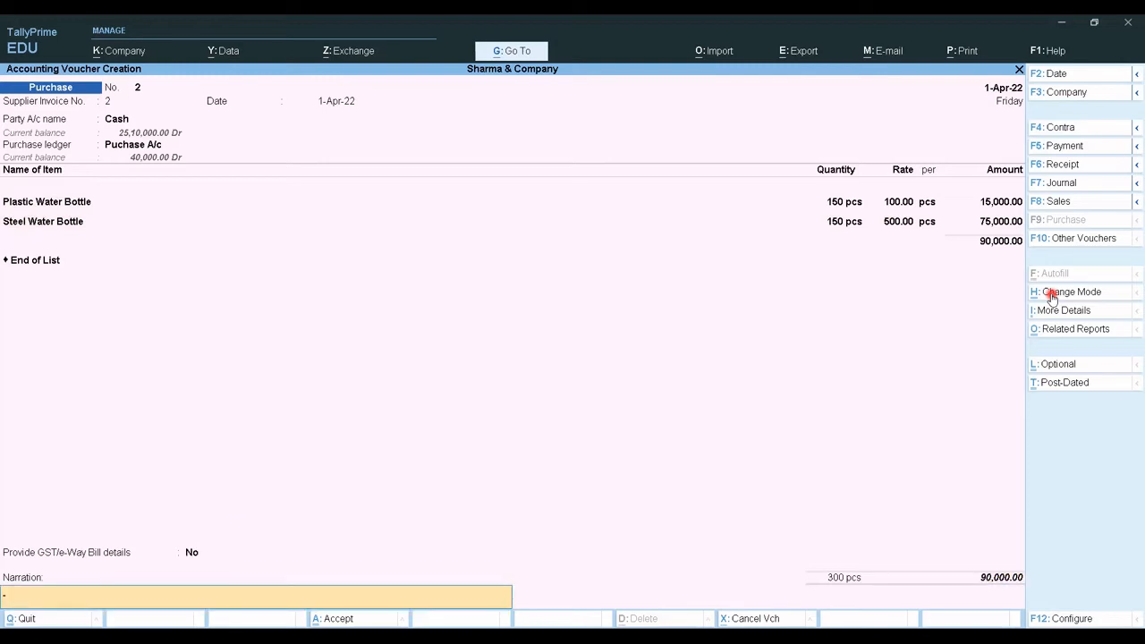
text(being goods purchase on cash)
key(Return)
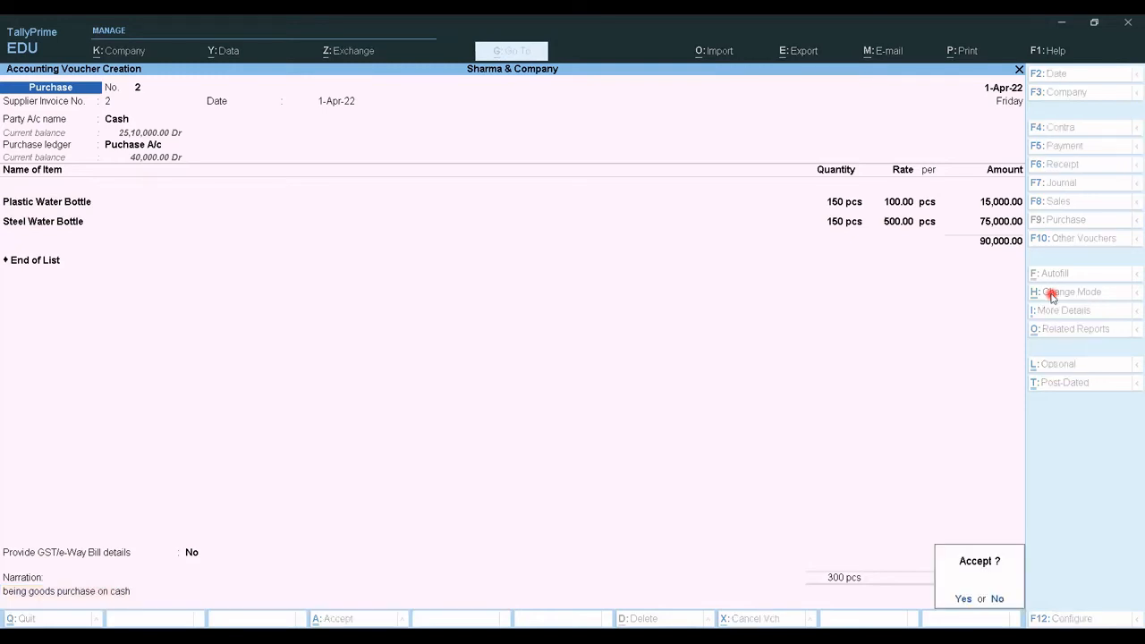
key(Return)
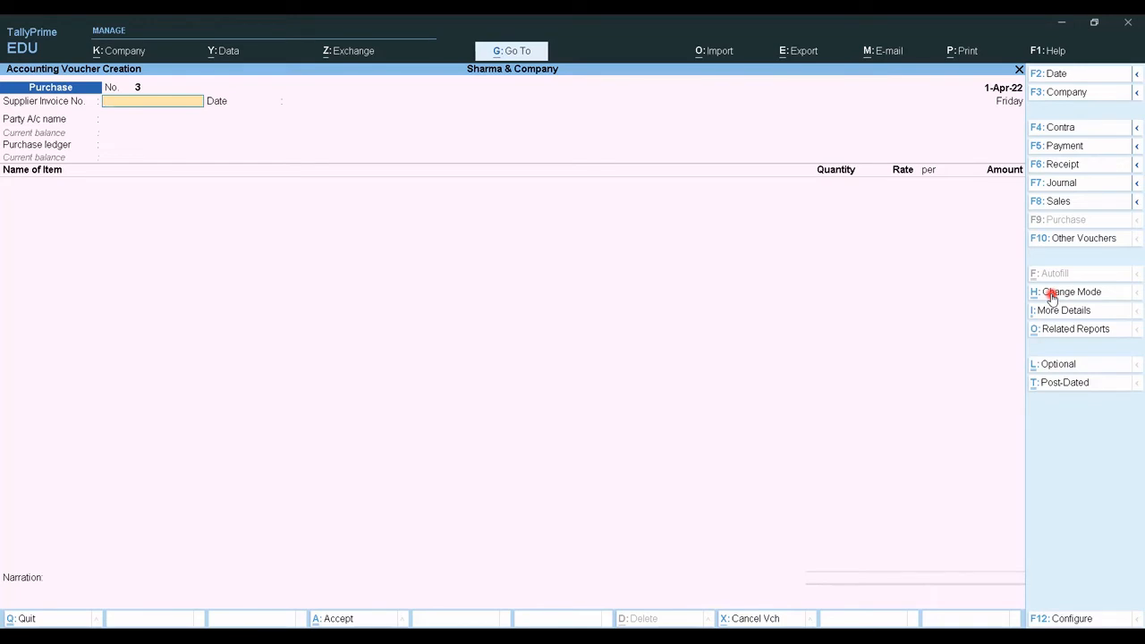
Step: Open a new sales voucher to view its numbering and quit it without saving
key(F8)
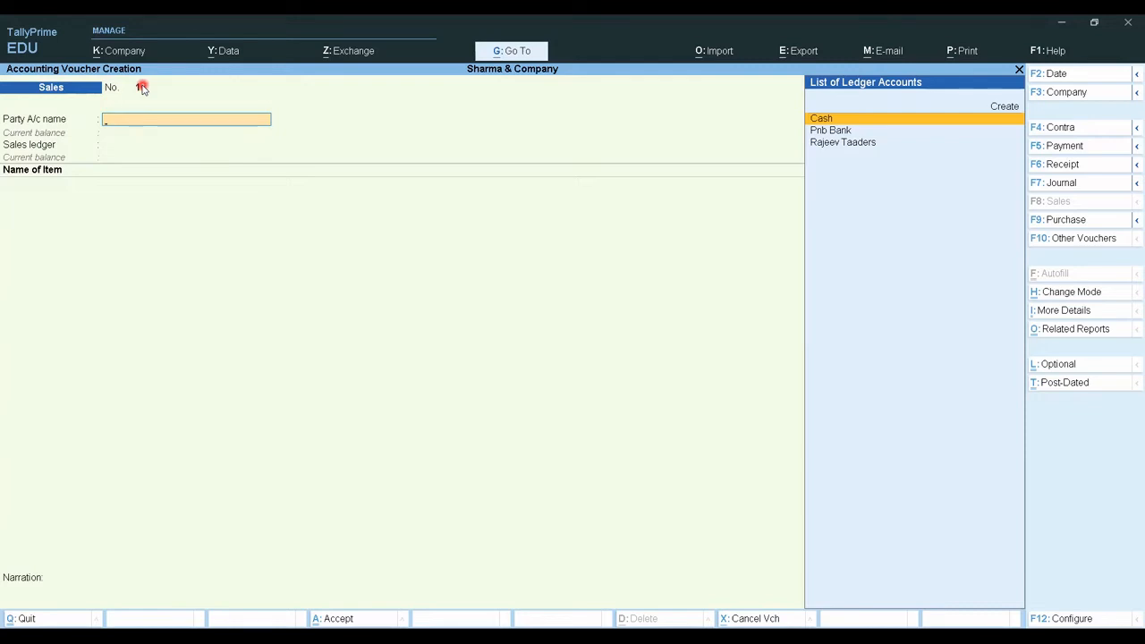
key(Escape)
key(y)
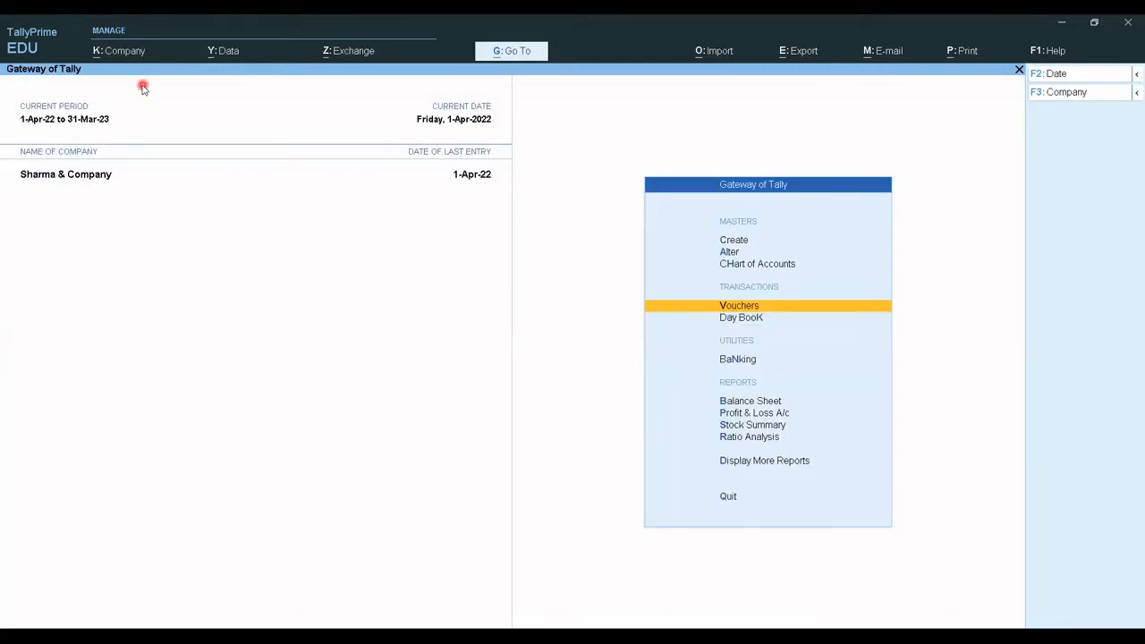
Step: Open the Sales voucher type for alteration from the Chart of Accounts list of voucher types
key(Up)
key(Up)
key(Up)
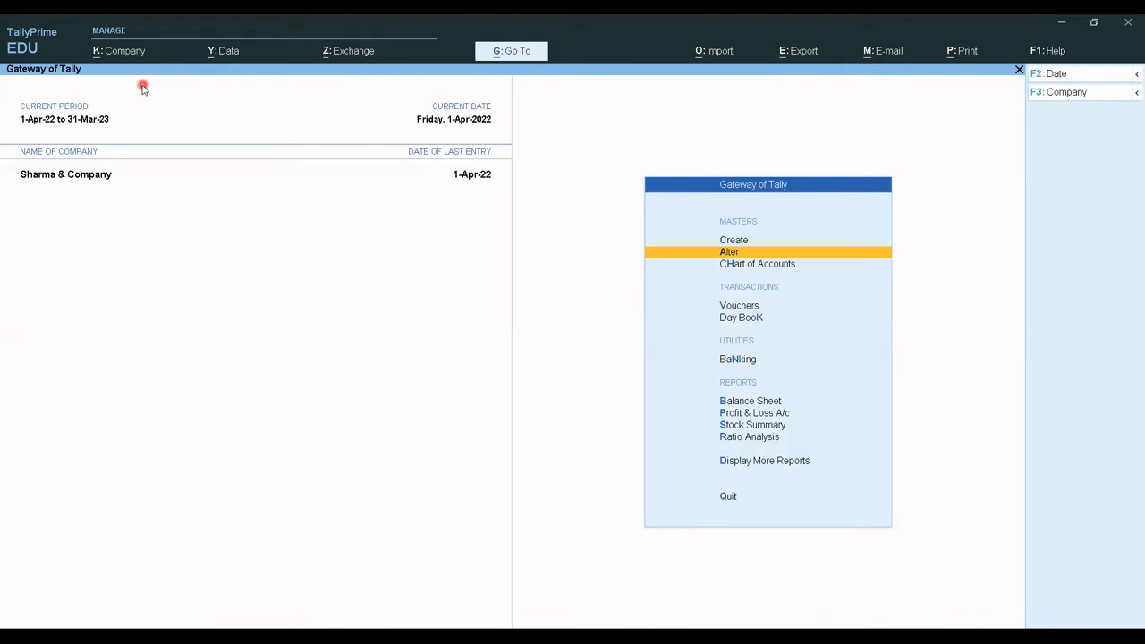
key(Down)
key(Return)
key(Down)
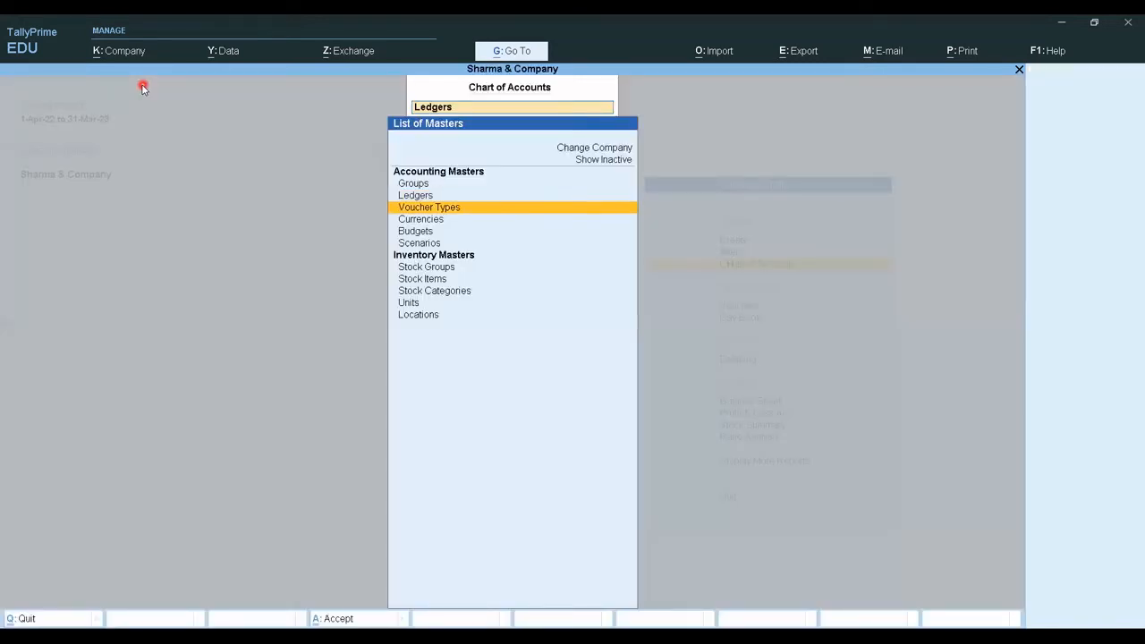
key(Down)
key(Down)
key(Up)
key(Up)
key(Return)
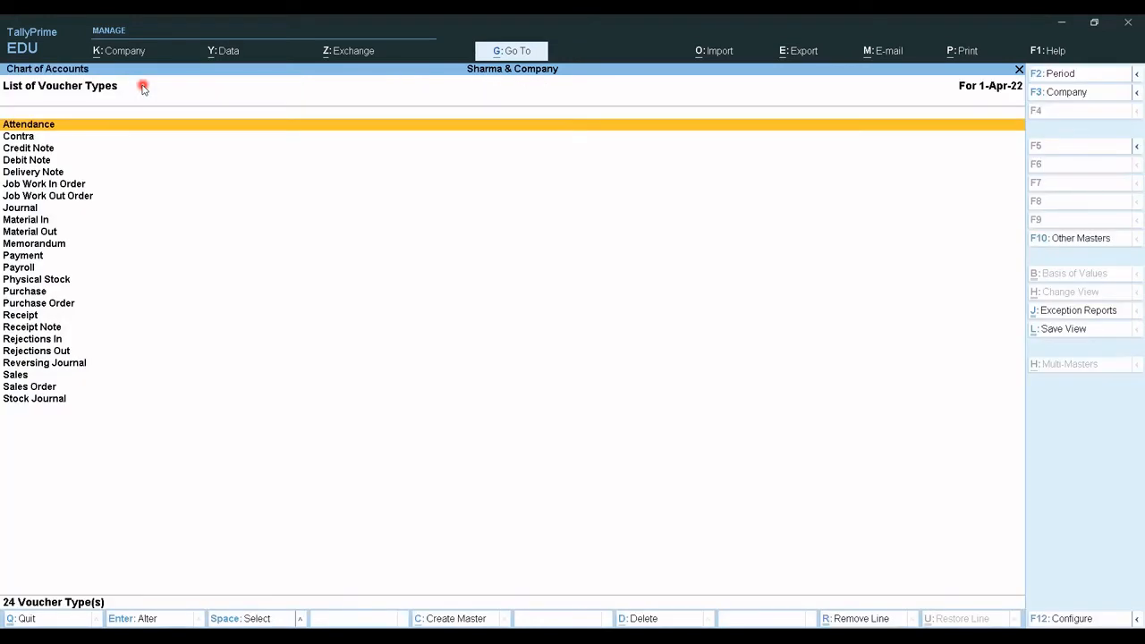
key(s)
key(Return)
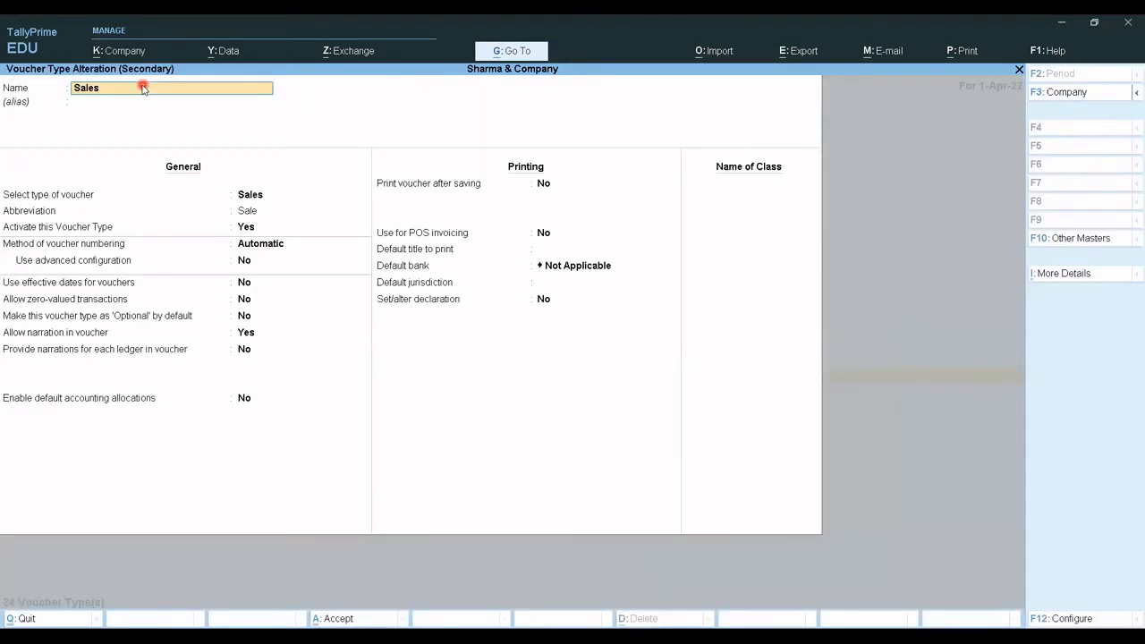
Step: Go through the general settings of the Sales voucher type, from its name and numbering method to the per-ledger narration option
key(Return)
key(Return)
key(Return)
key(Return)
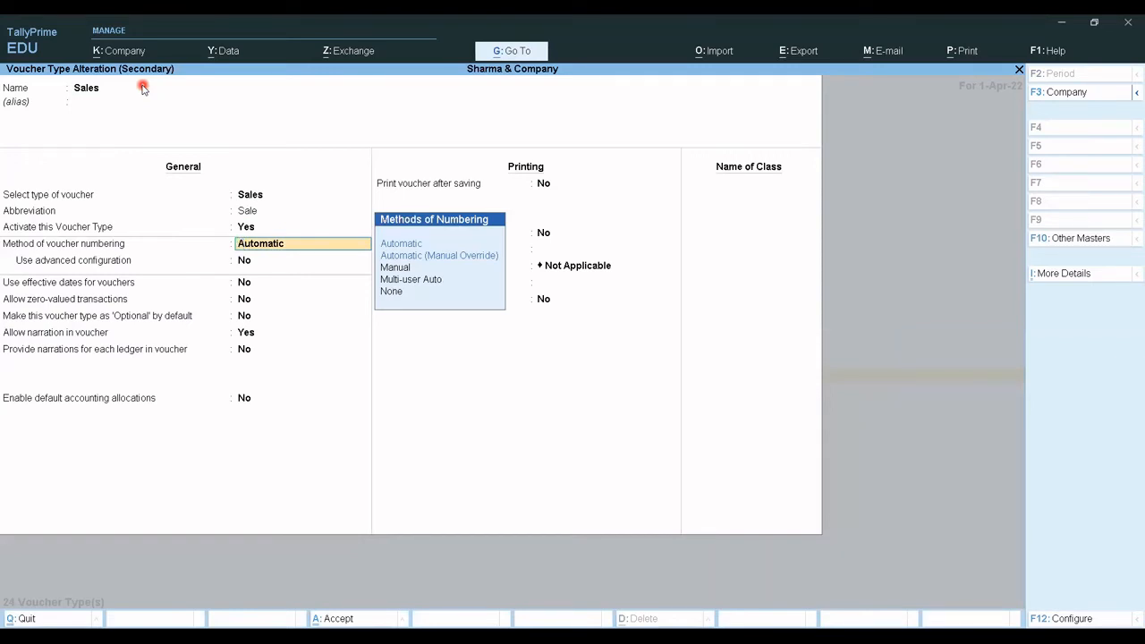
key(Return)
key(Return)
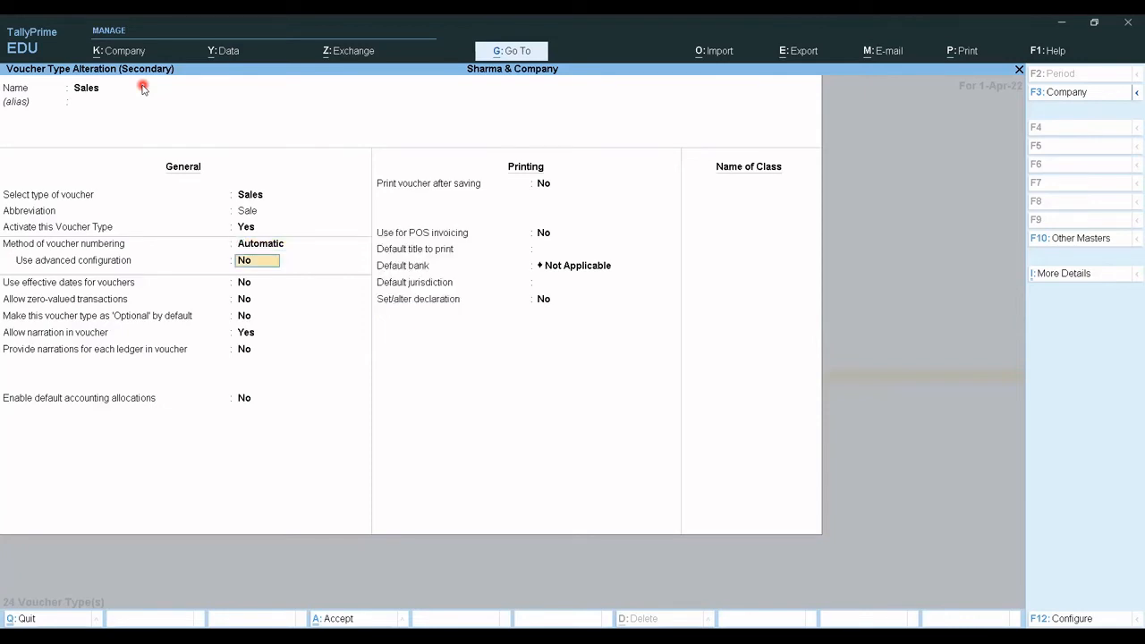
key(Return)
key(Return)
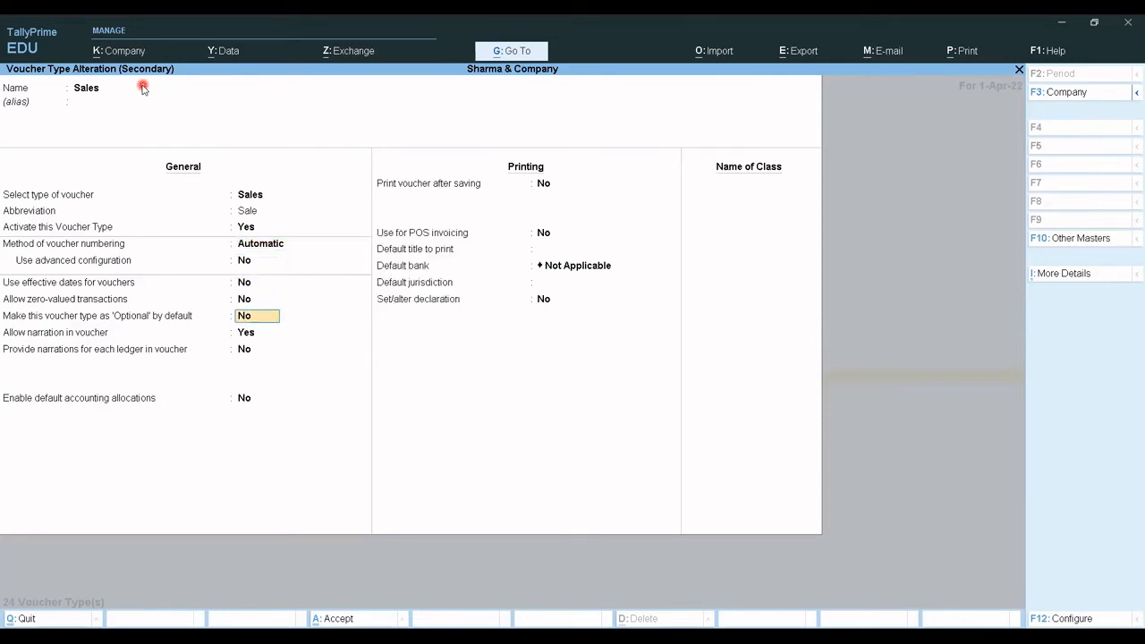
key(Return)
key(Return)
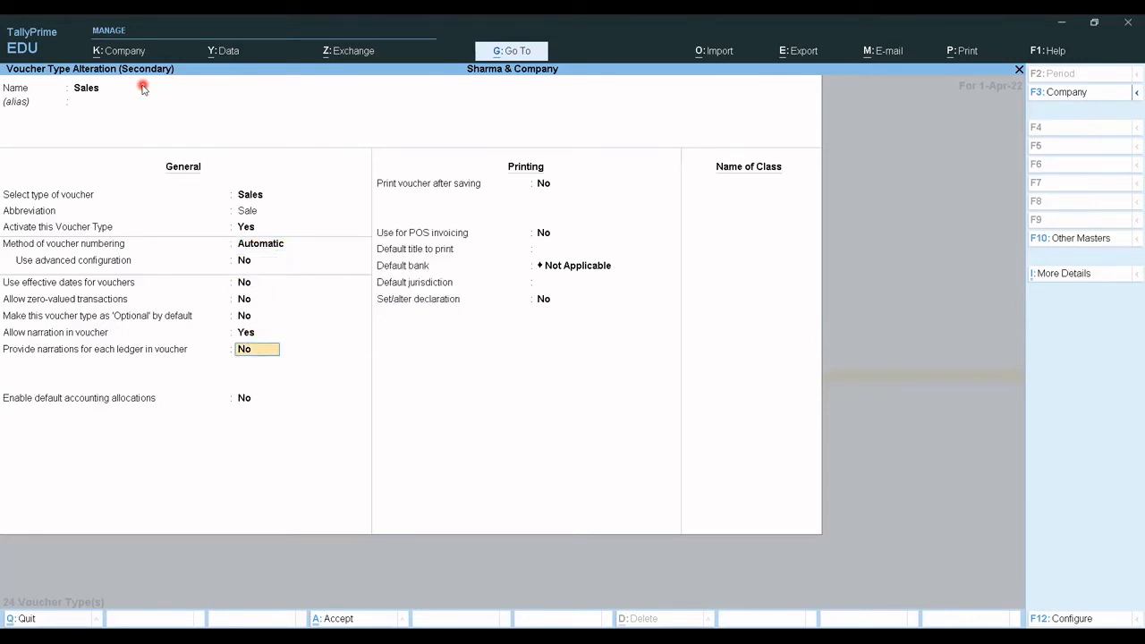
Step: Set the Sales voucher type's method of voucher numbering to Manual and save the alteration
key(Up)
key(Up)
key(Up)
key(Up)
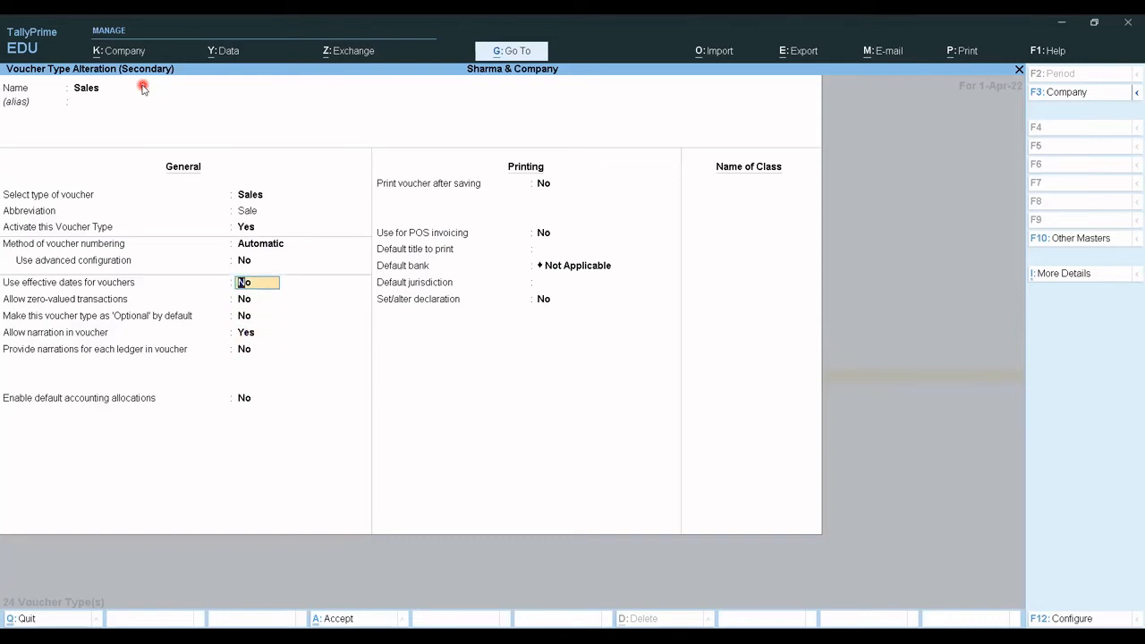
key(Up)
key(Up)
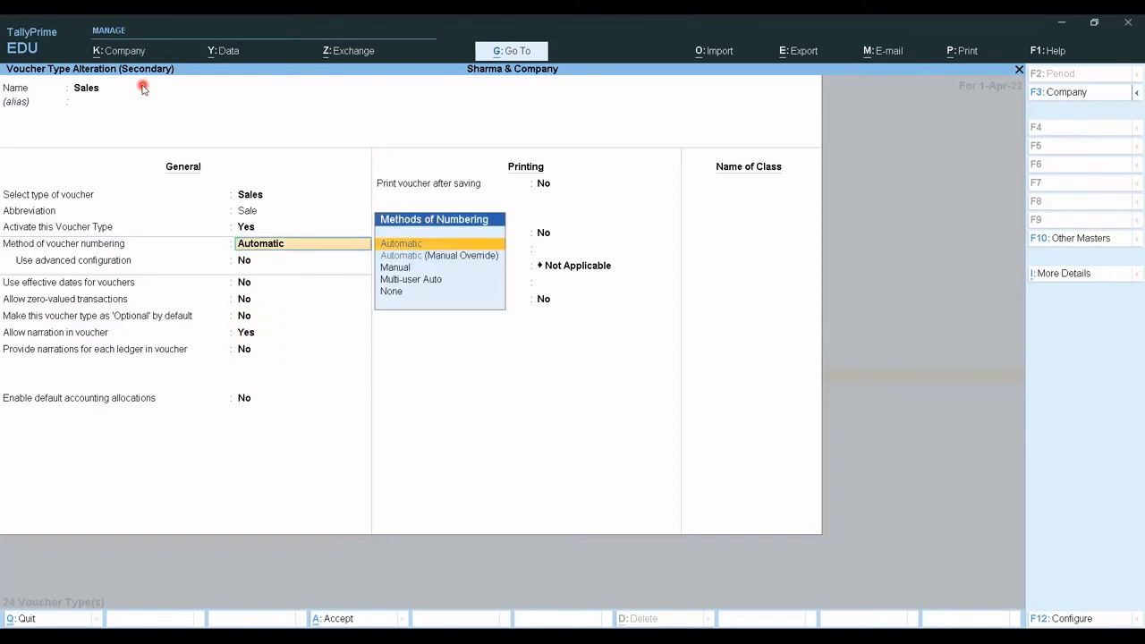
key(Down)
key(Down)
key(Return)
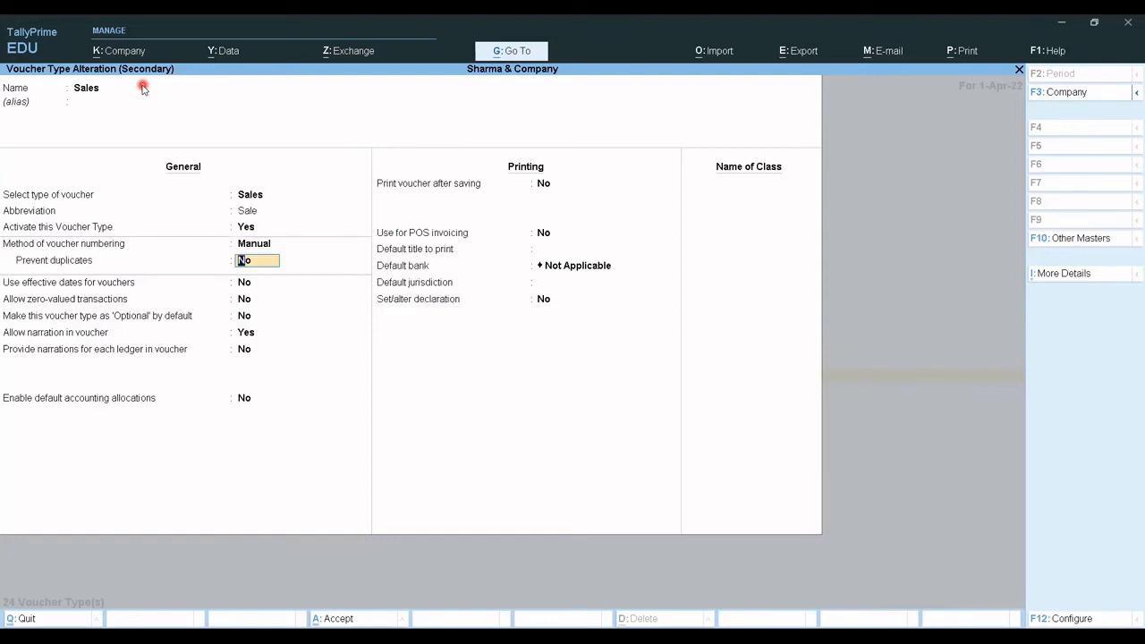
key(ctrl+a)
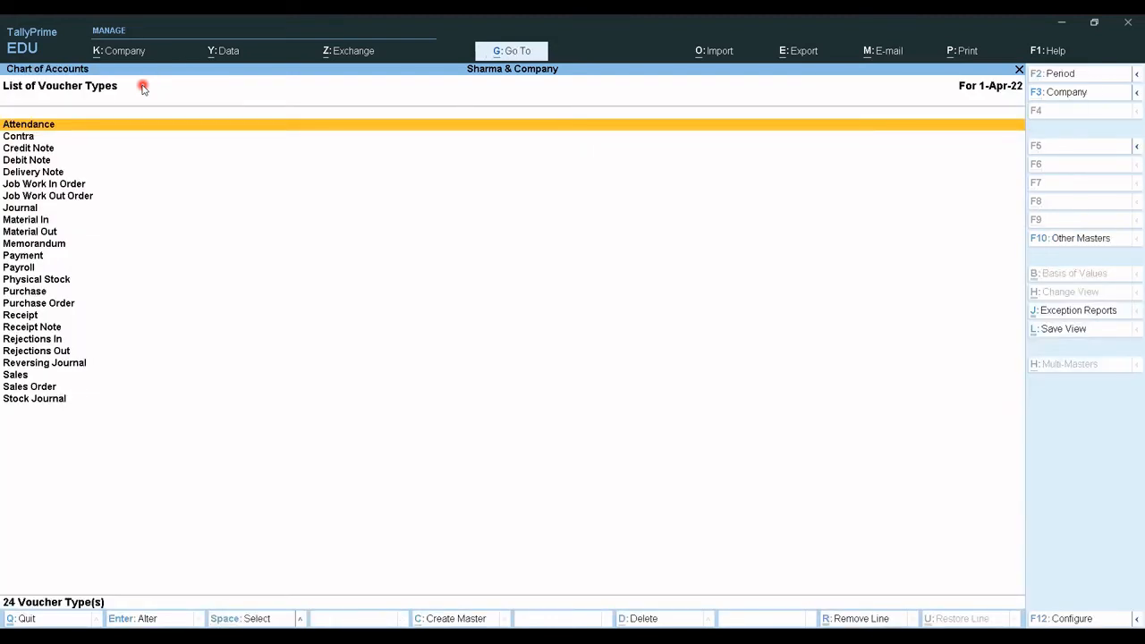
Step: Return to the Gateway of Tally, open a new sales voucher and enter 2 as its voucher number
key(Escape)
key(Escape)
key(Down)
key(Down)
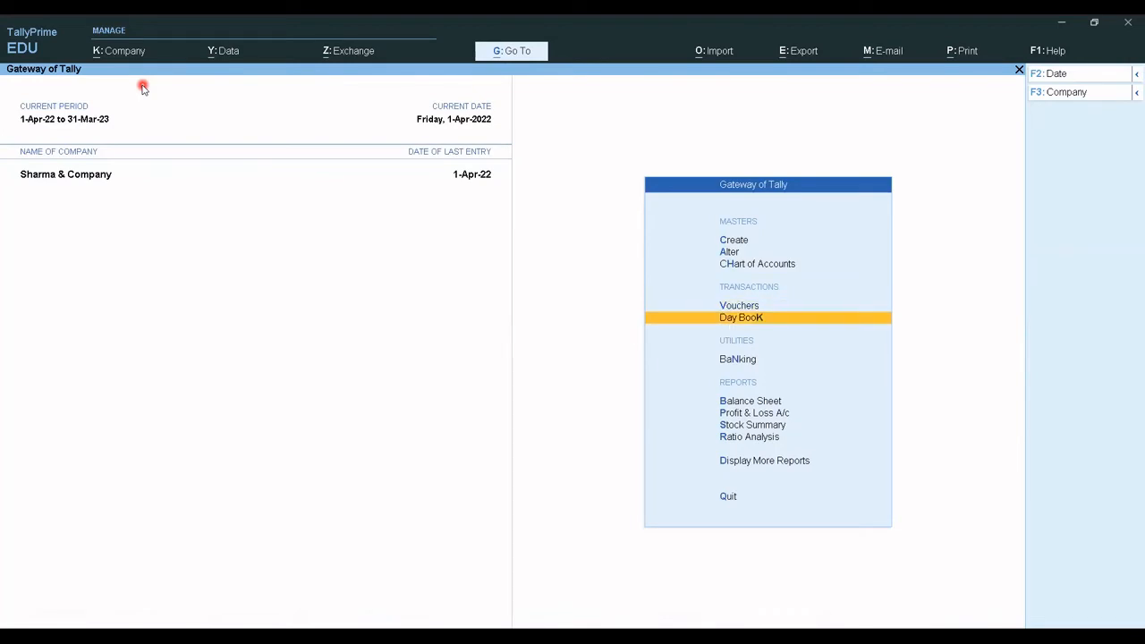
key(Up)
key(Return)
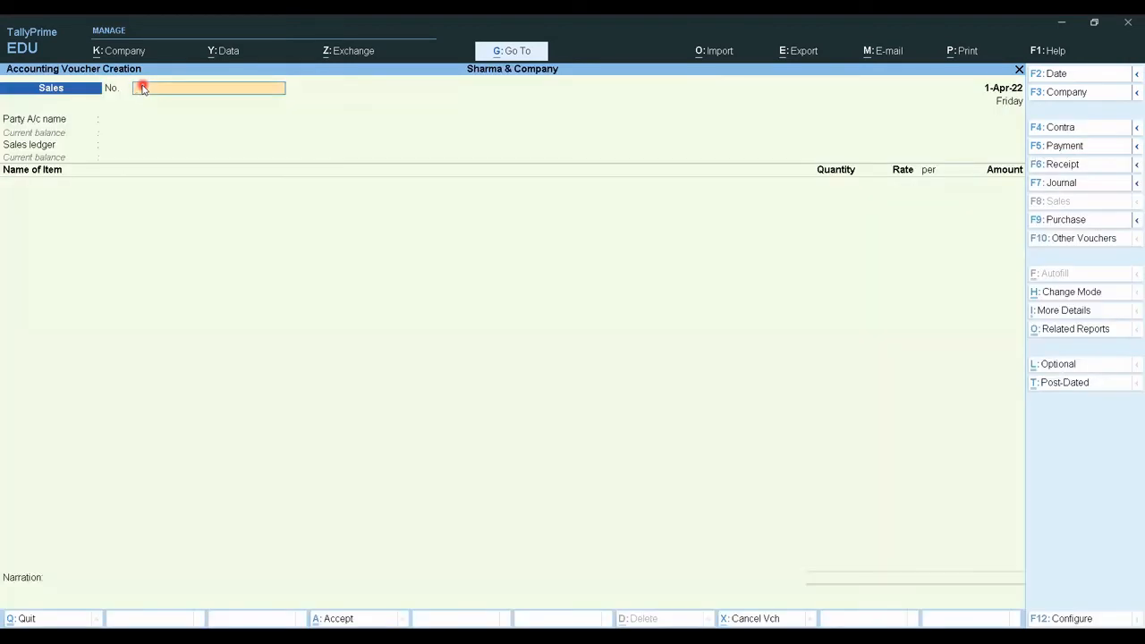
key(Return)
key(BackSpace)
text(2)
key(Return)
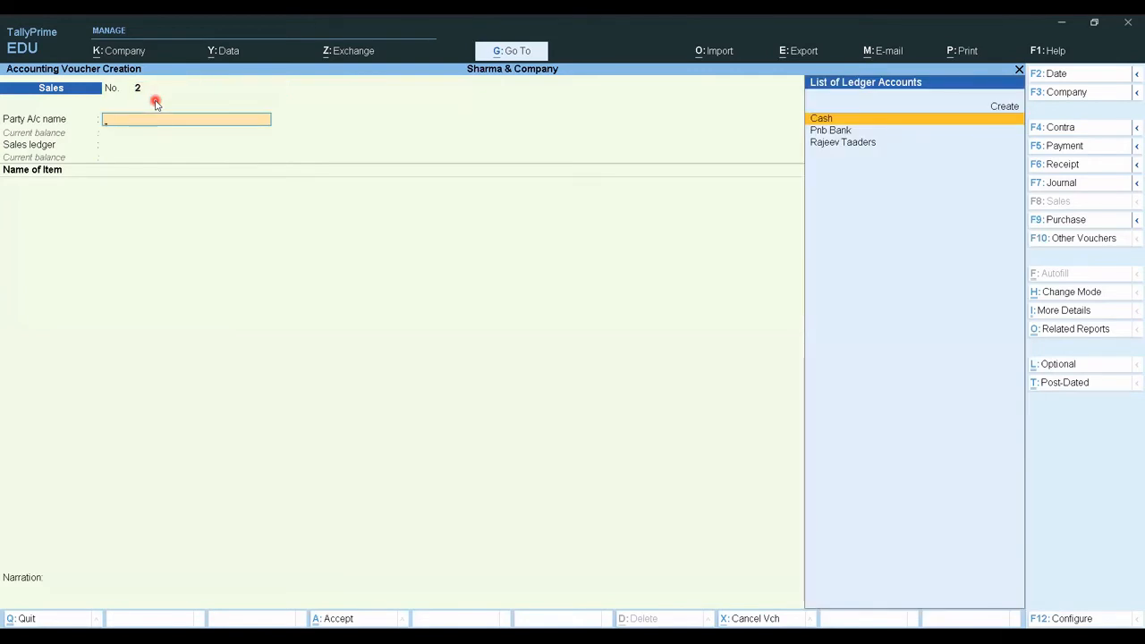
Step: Choose Cash as the party account and accept the dispatch and party details without filling in dispatch information
key(Return)
key(Return)
key(Return)
key(Return)
key(Return)
key(Return)
key(Return)
key(Return)
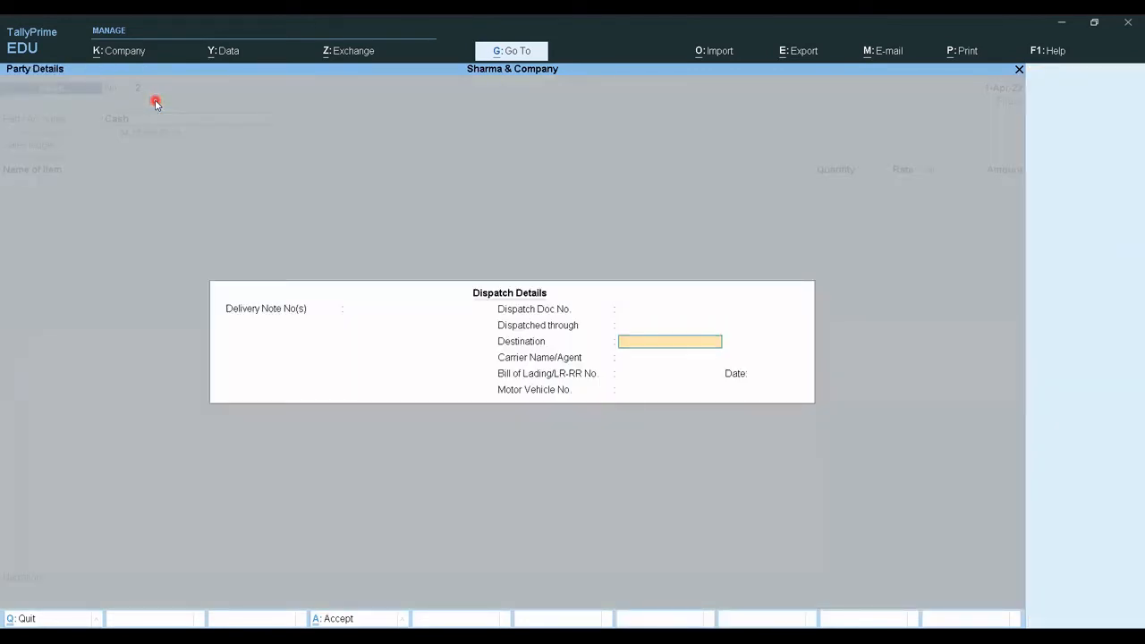
key(Return)
key(Return)
key(Return)
key(Return)
key(Return)
key(Return)
key(Return)
key(Return)
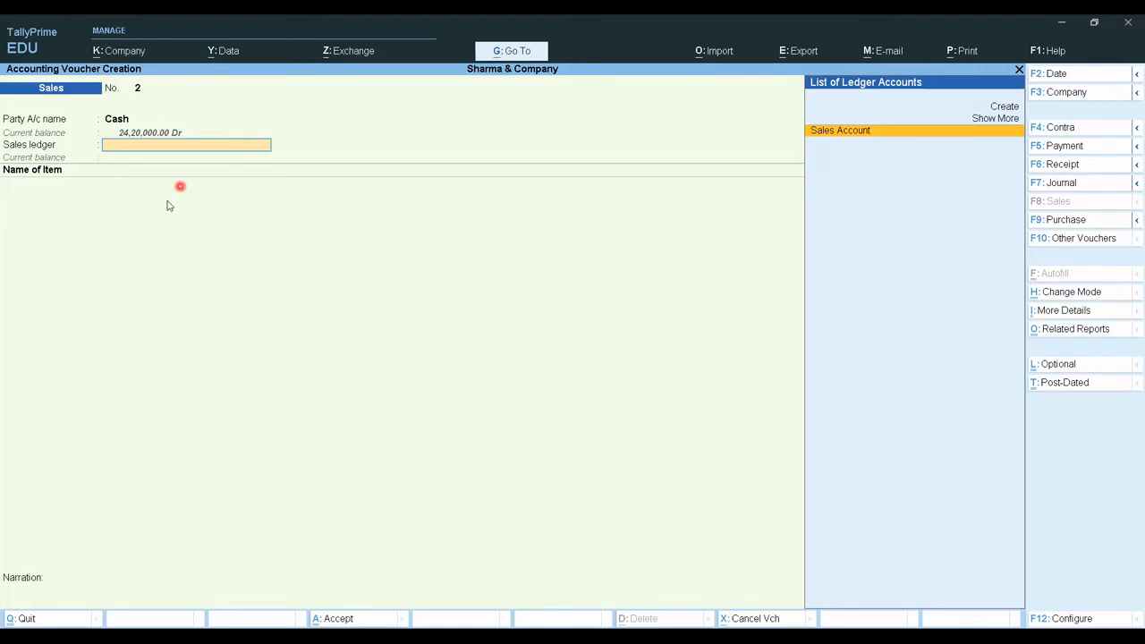
Step: Change the sales voucher's mode to As Voucher and keep 2 as its number
click(1066, 294)
key(Down)
key(Down)
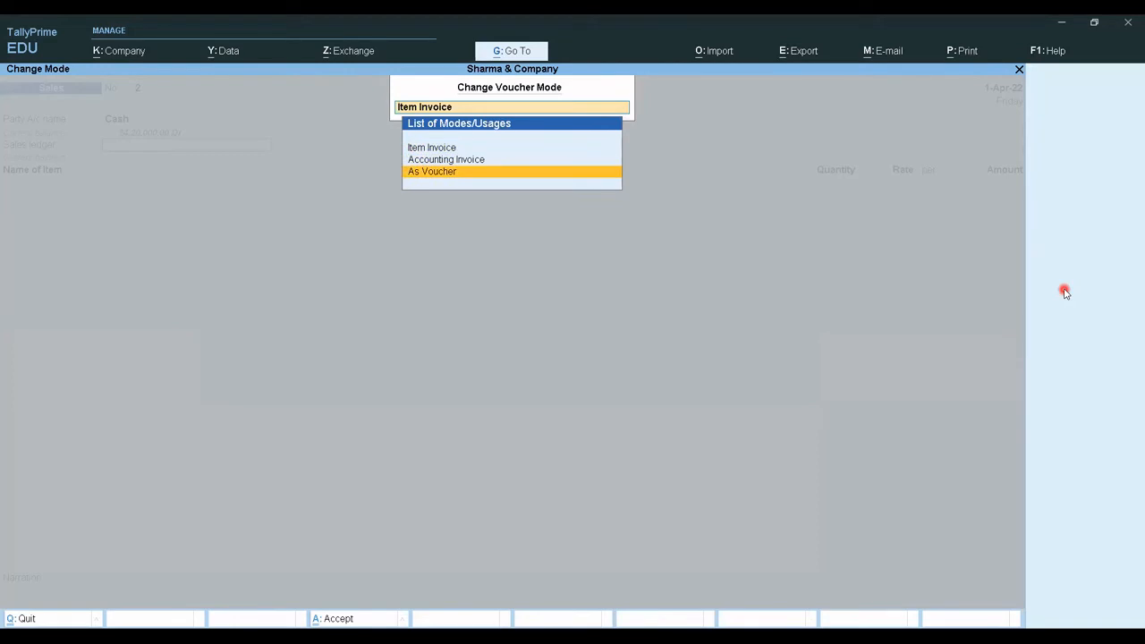
key(Return)
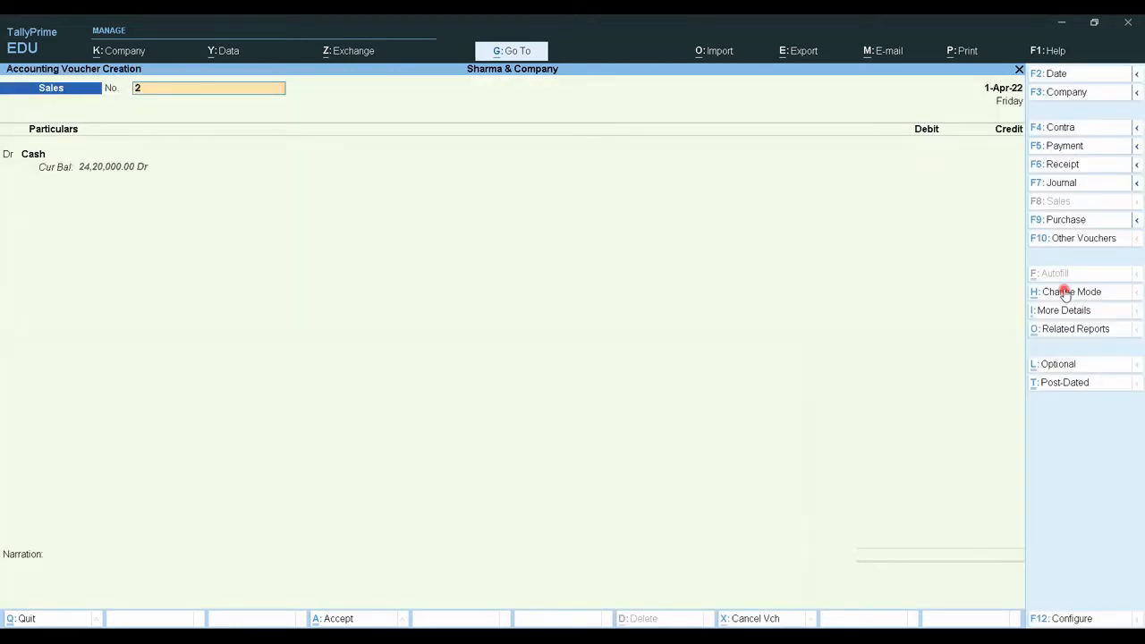
key(Return)
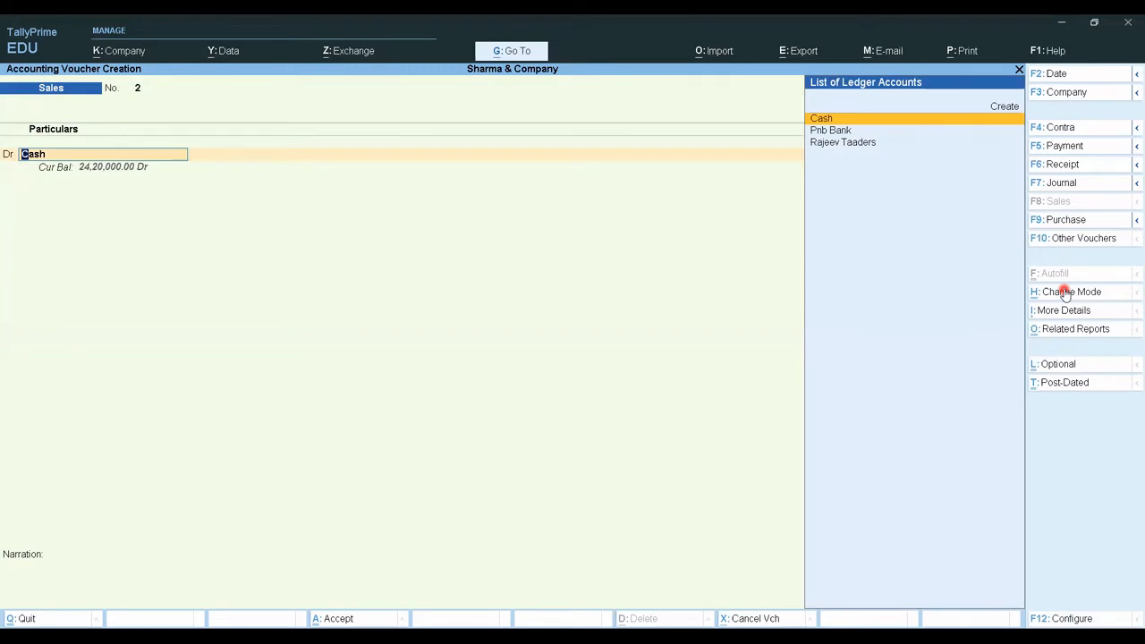
Step: Keep Cash as the debit ledger and accept its dispatch and party details with the dispatch fields blank
key(Return)
key(Return)
key(Return)
key(Return)
key(Return)
key(Return)
key(Return)
key(Return)
key(Return)
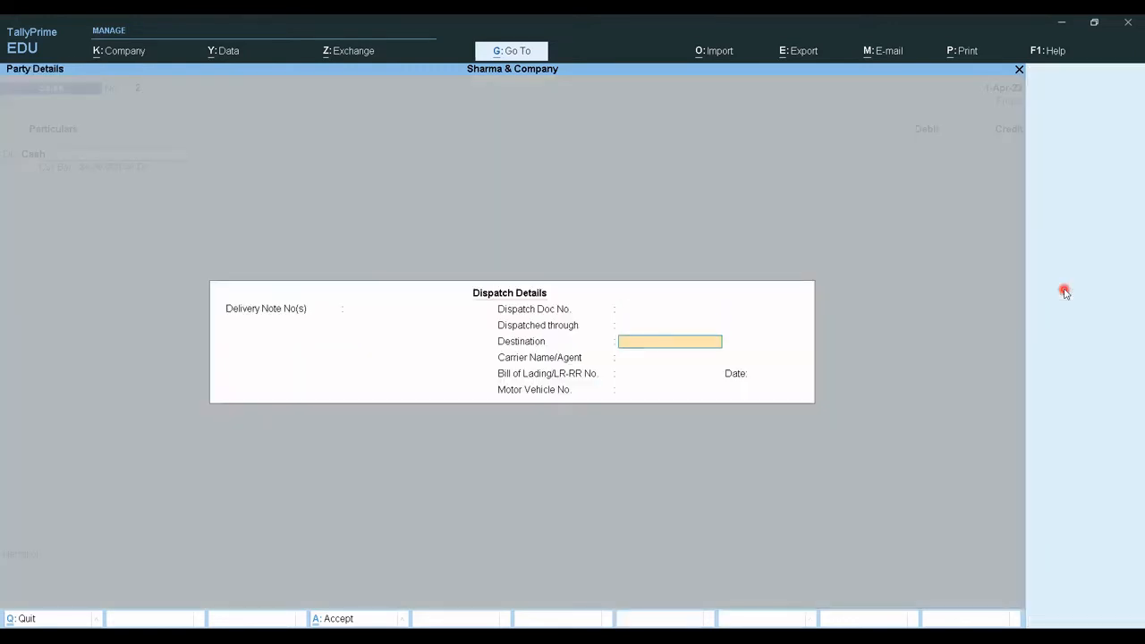
key(Return)
key(Return)
key(Return)
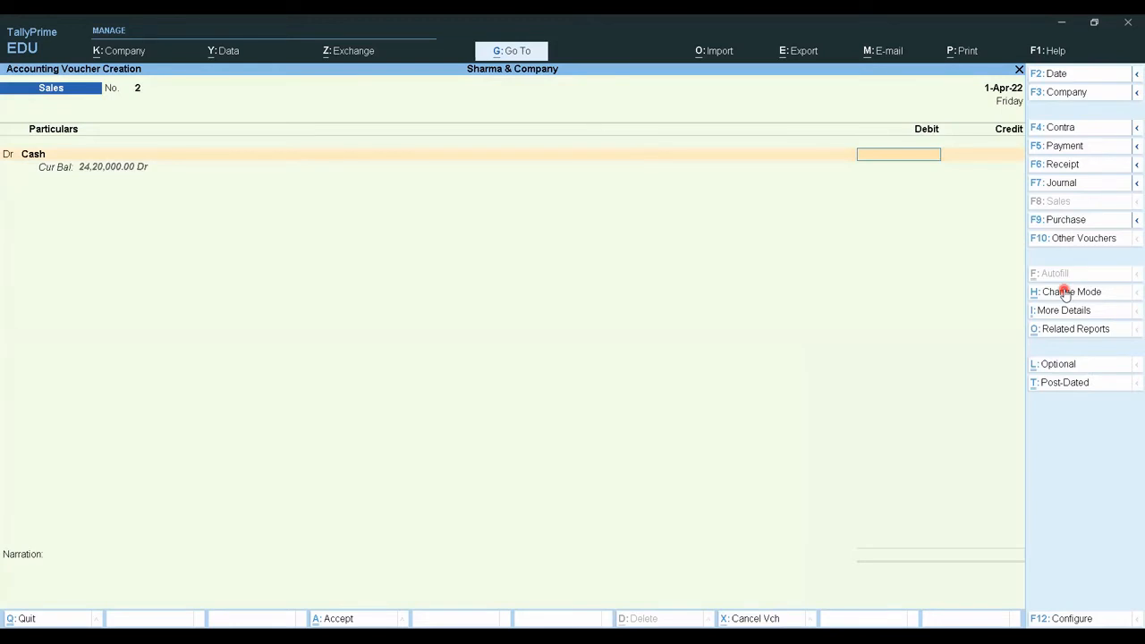
Step: Debit Cash with 50,000 and credit the Sales Account with the same amount
text(50000)
key(Return)
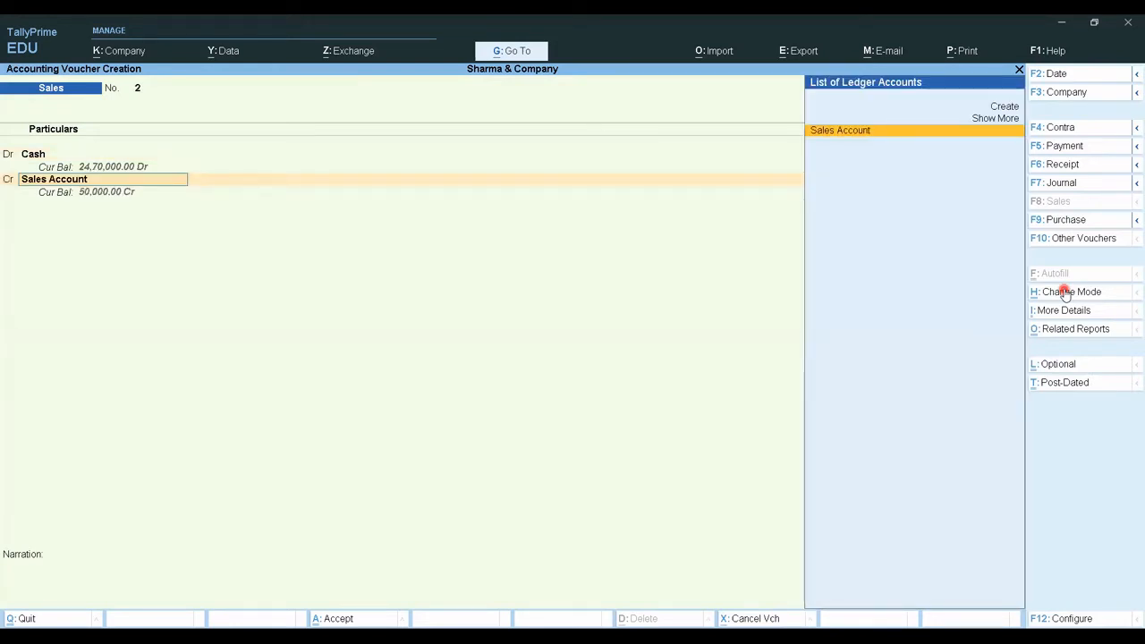
key(Return)
key(Return)
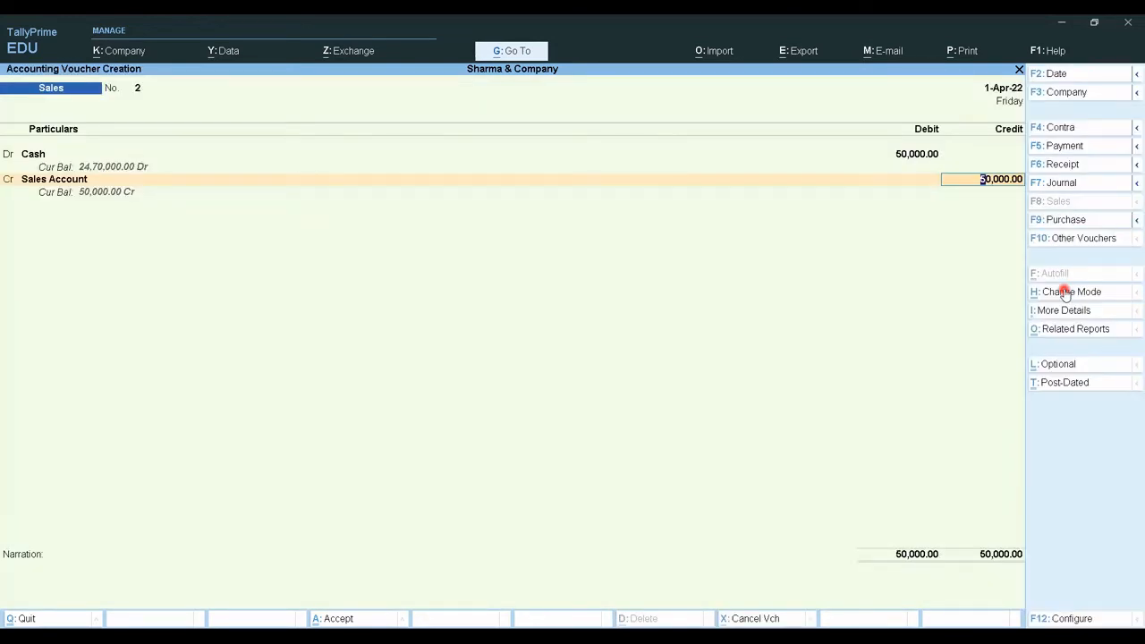
key(Return)
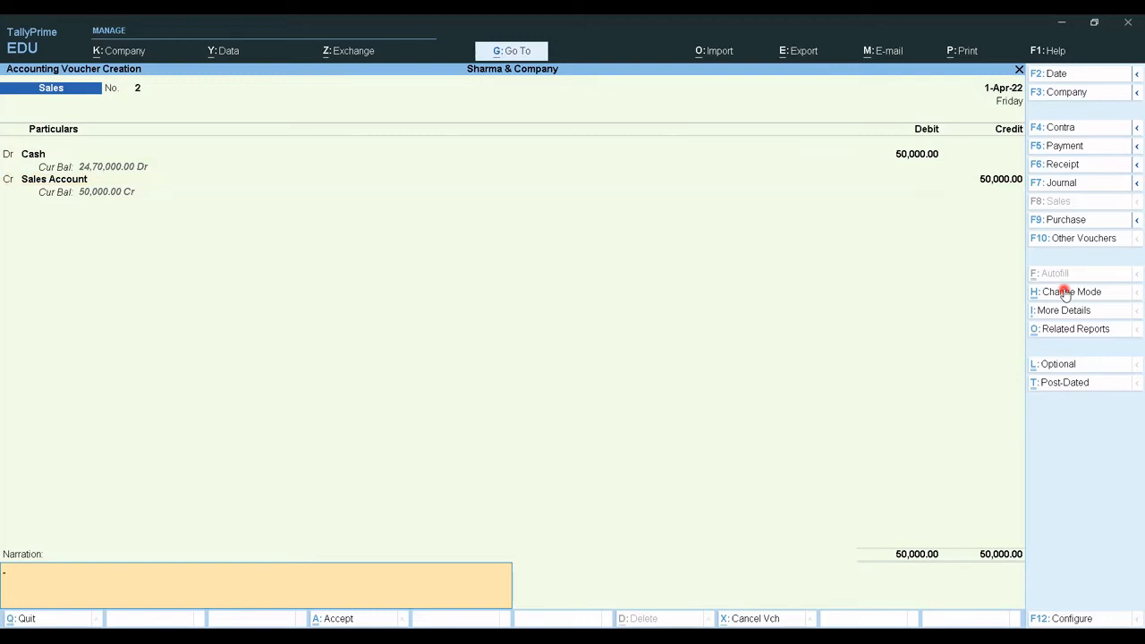
Step: Enter the narration "being goods sold to shubham traders" and save the sales voucher
text(being goods sold to shubham t)
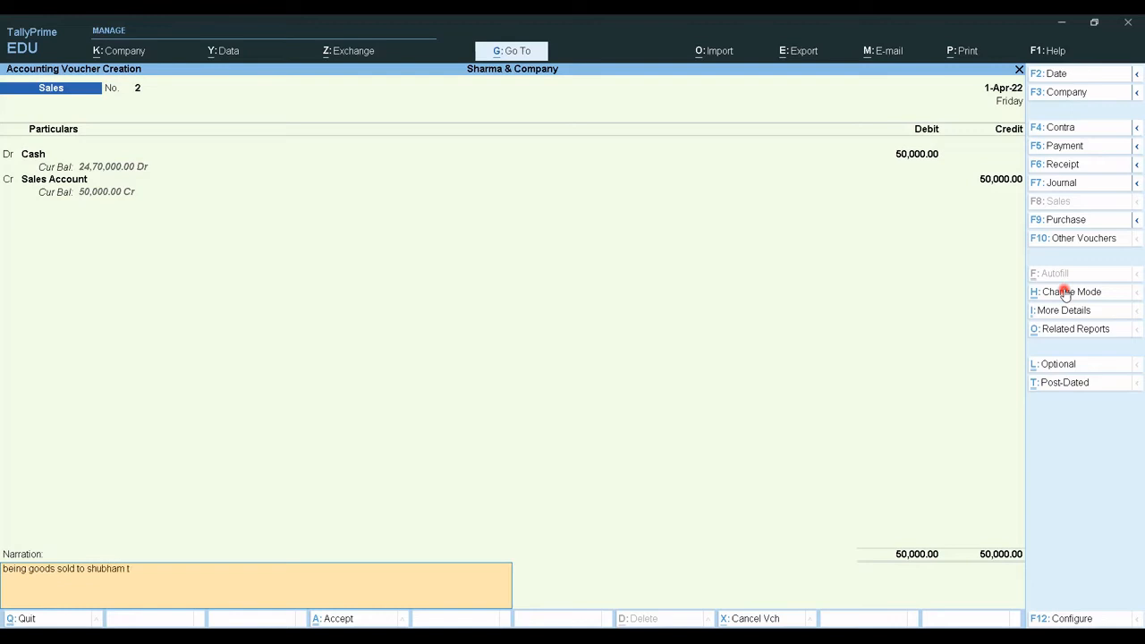
text(raders)
key(Return)
key(Return)
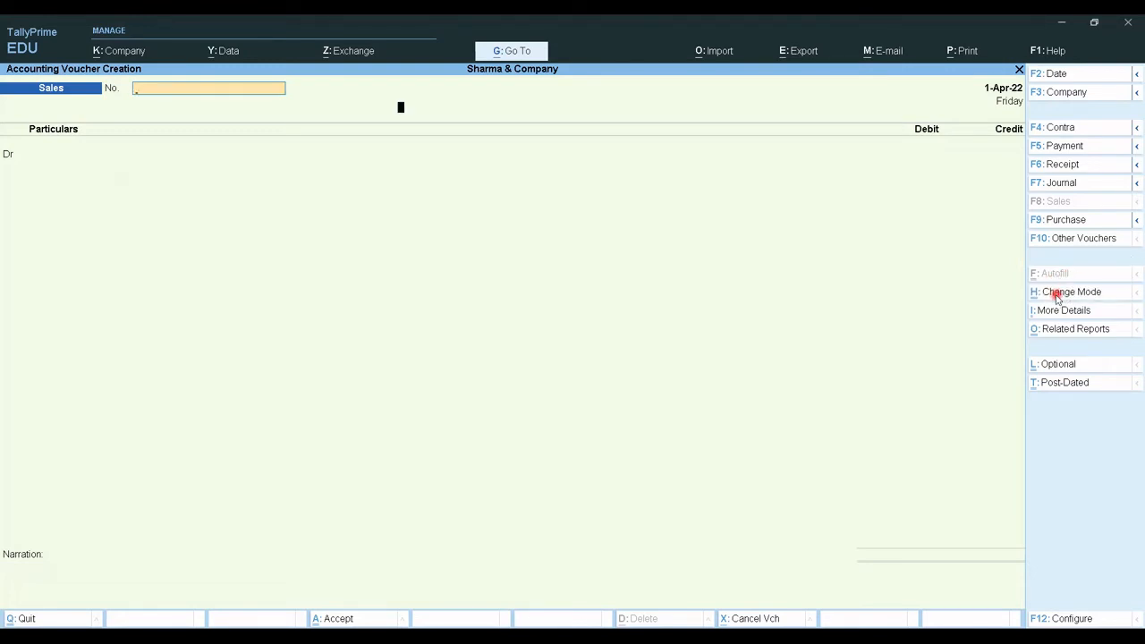
Step: Switch the new sales voucher to Item Invoice mode and enter 2 as its voucher number
click(1056, 294)
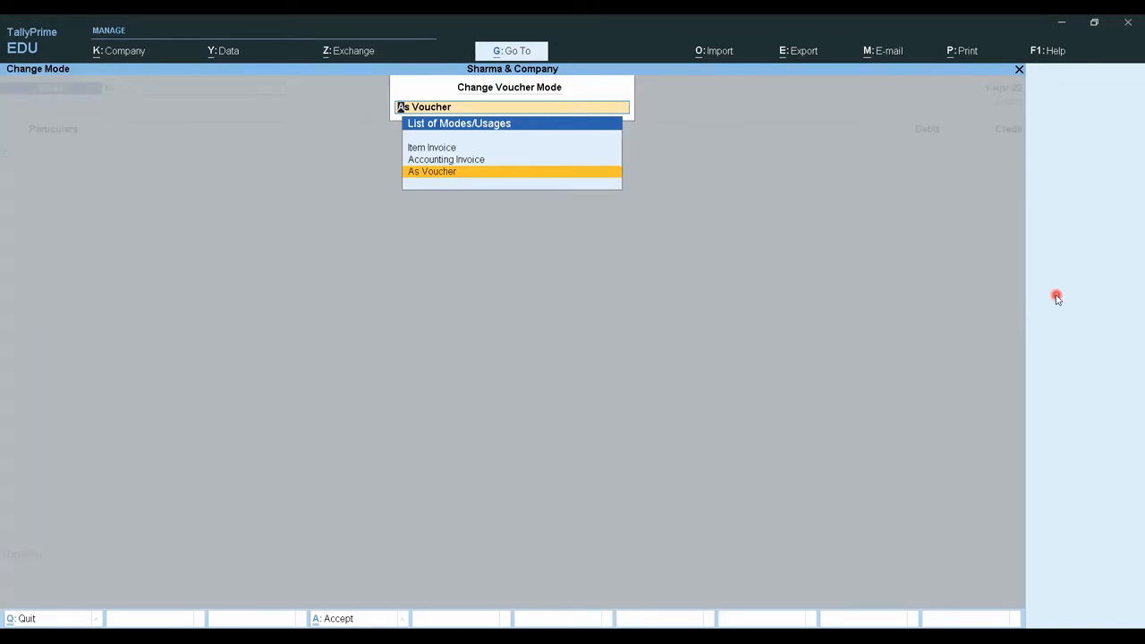
key(Up)
key(Up)
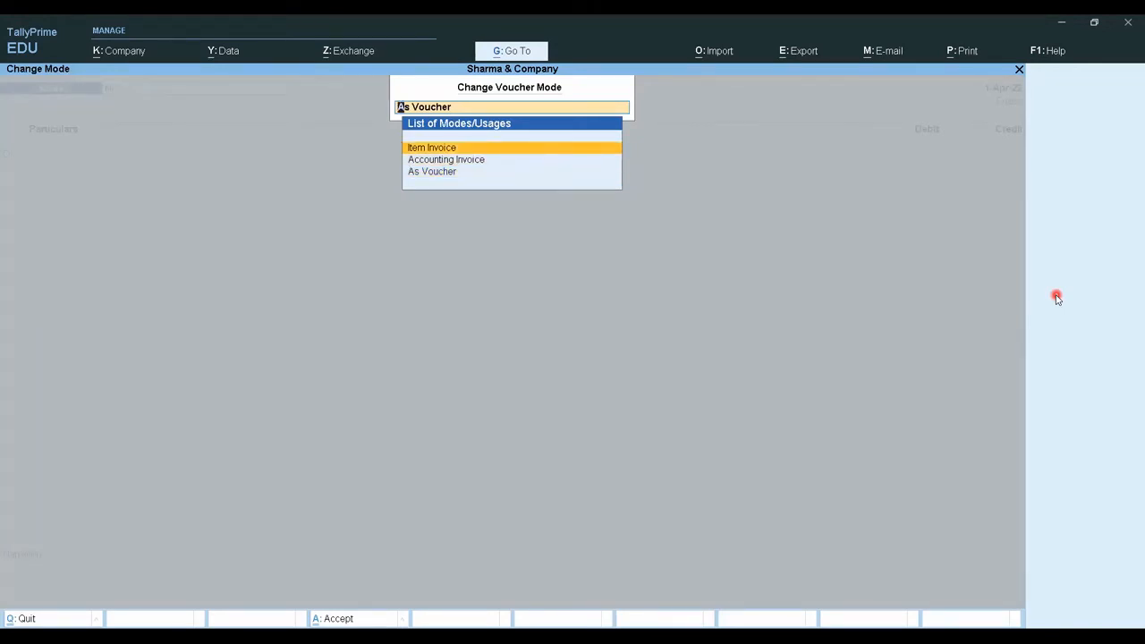
key(Return)
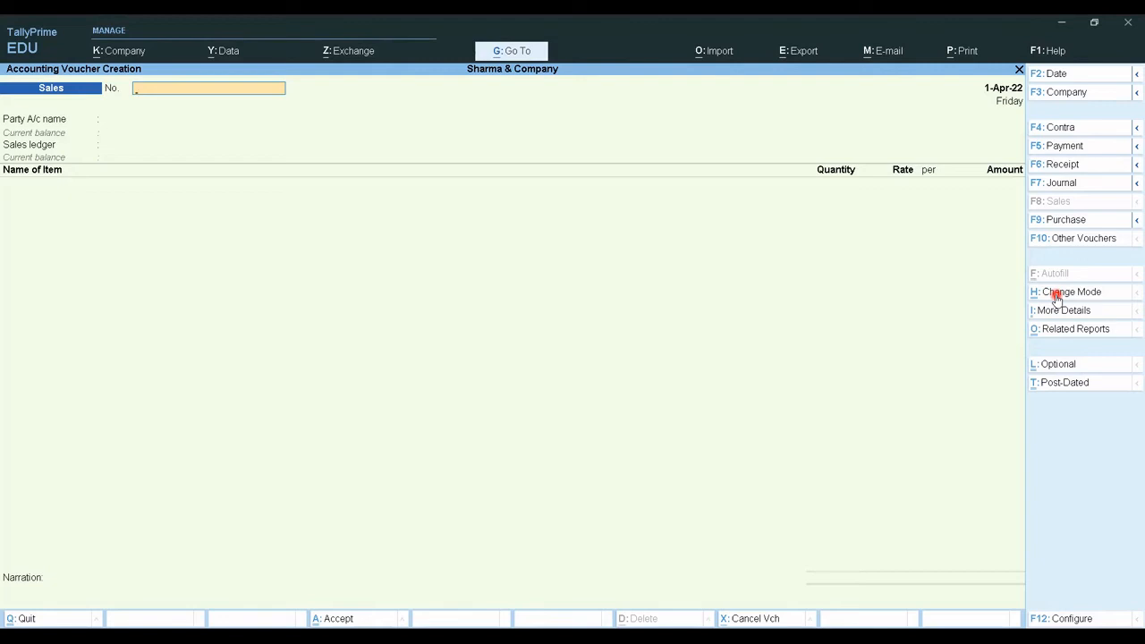
text(2)
key(Return)
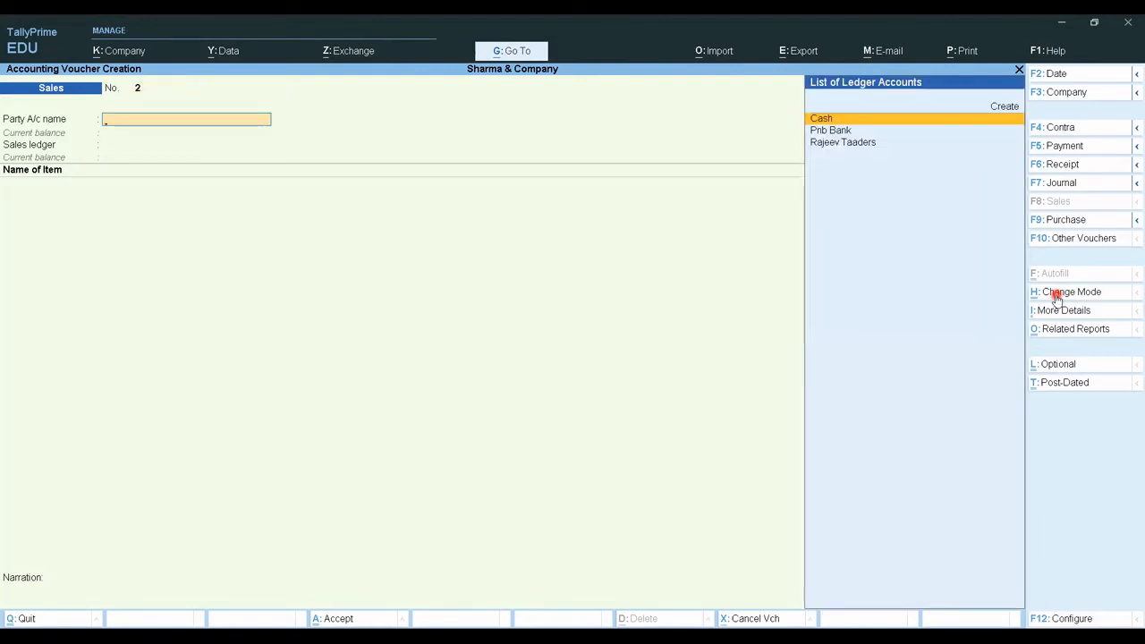
Step: Choose Rajeev Taaders as the party with blank dispatch details and Delhi as place of supply, and Sales Account as the sales ledger
key(Down)
key(Down)
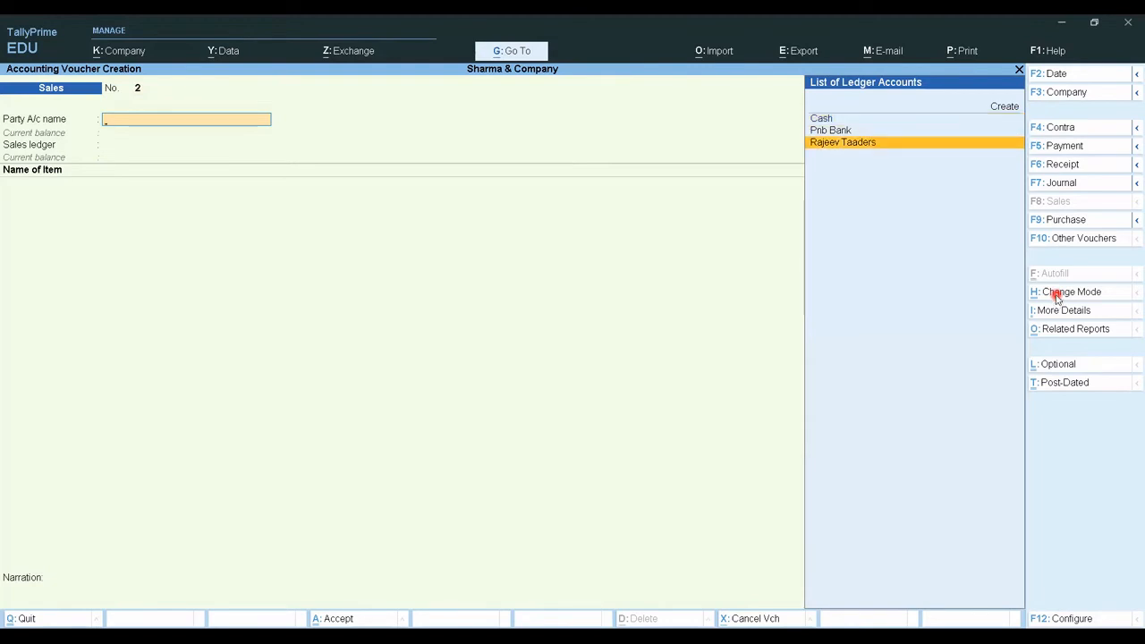
key(Return)
key(Return)
key(Return)
key(Return)
key(Return)
key(Return)
key(Return)
key(Return)
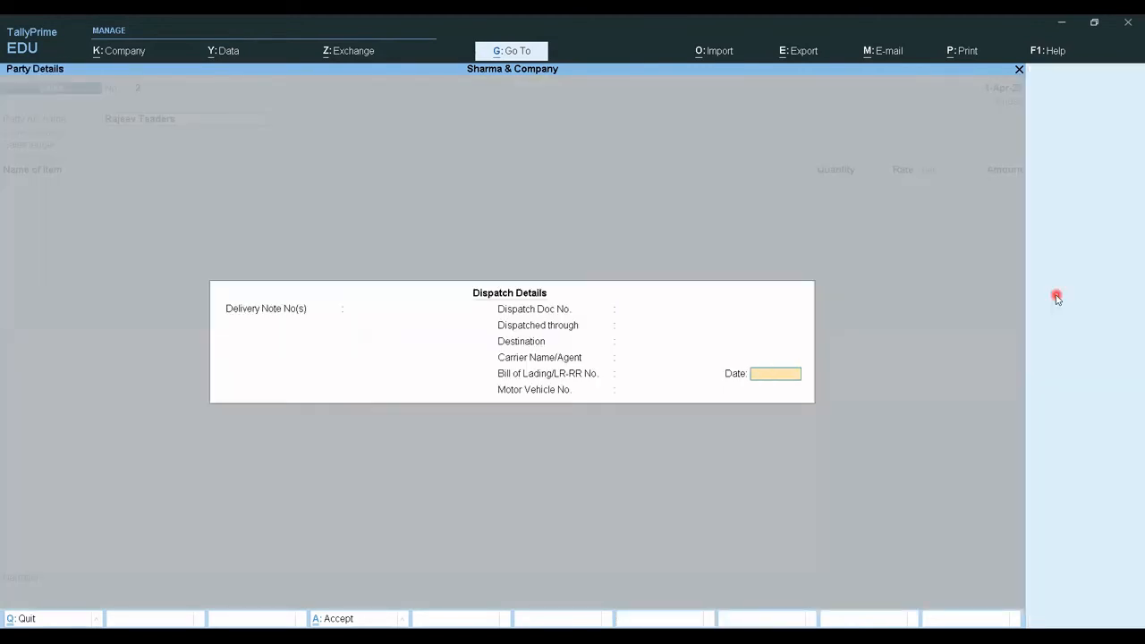
key(Return)
key(Return)
key(Return)
key(Return)
key(Return)
key(Return)
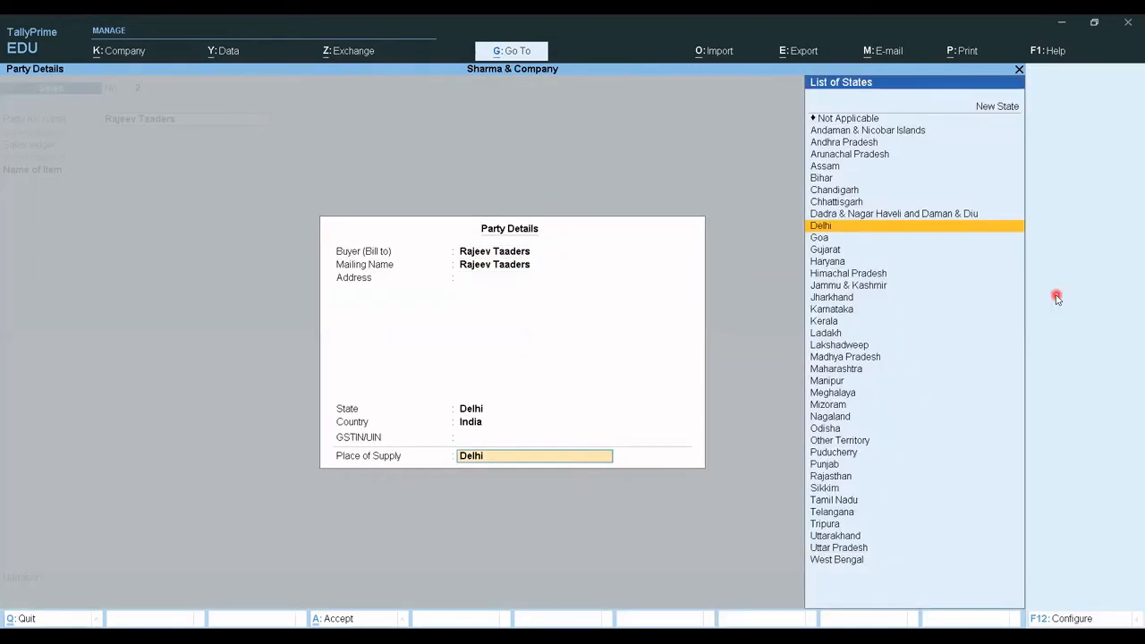
key(Return)
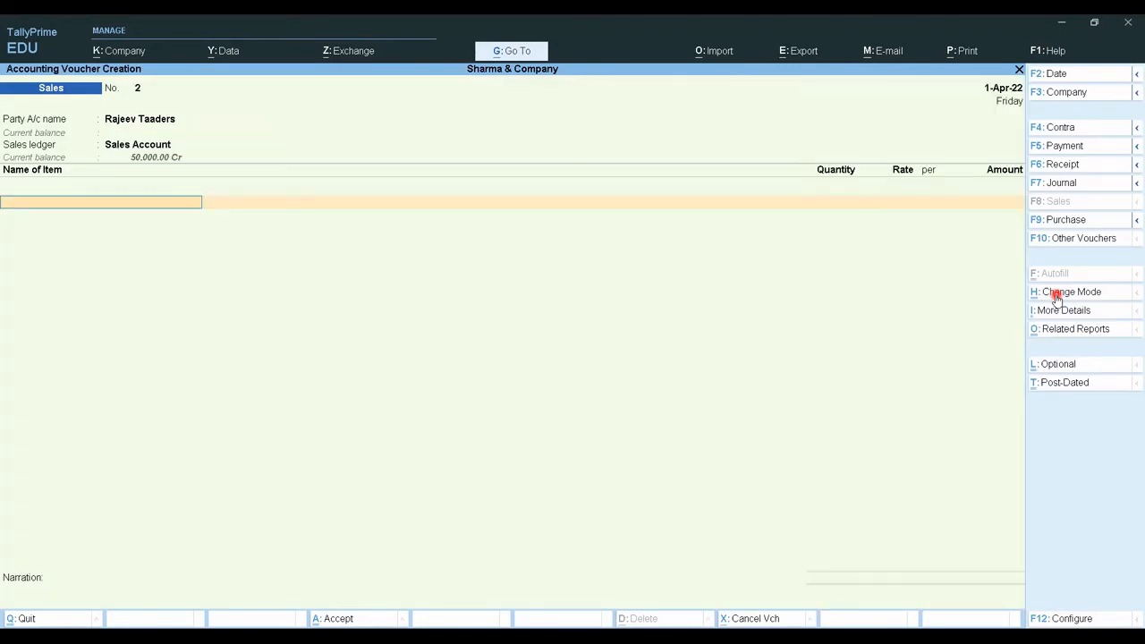
Step: Add the Plastic Water Bottle item with a quantity of 60 pcs at a rate of 150 per piece
text(P)
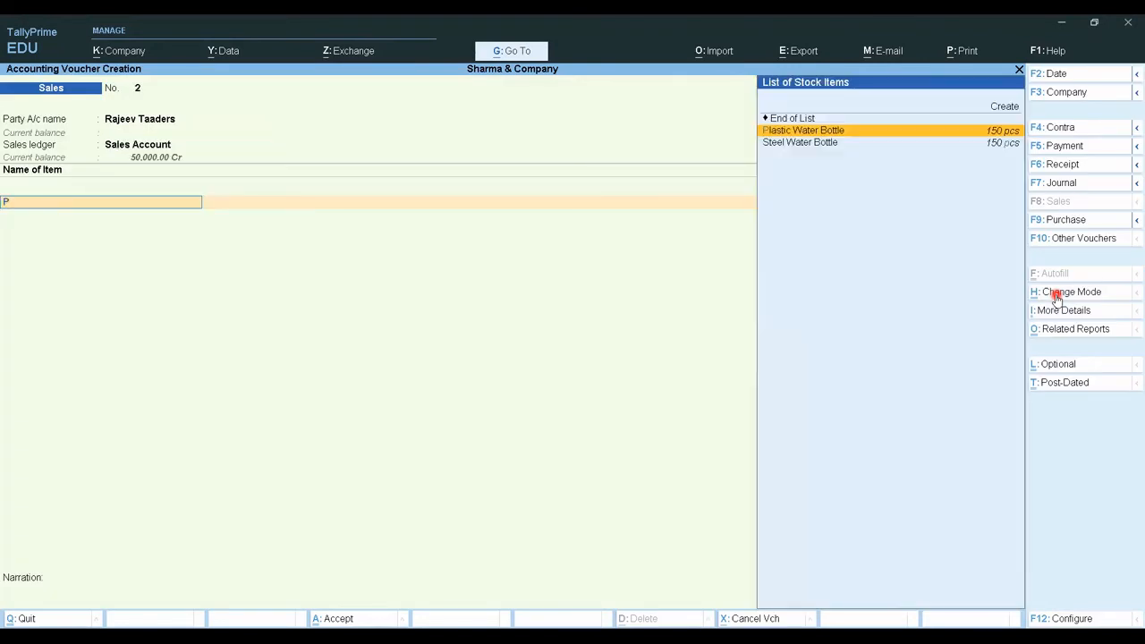
key(Return)
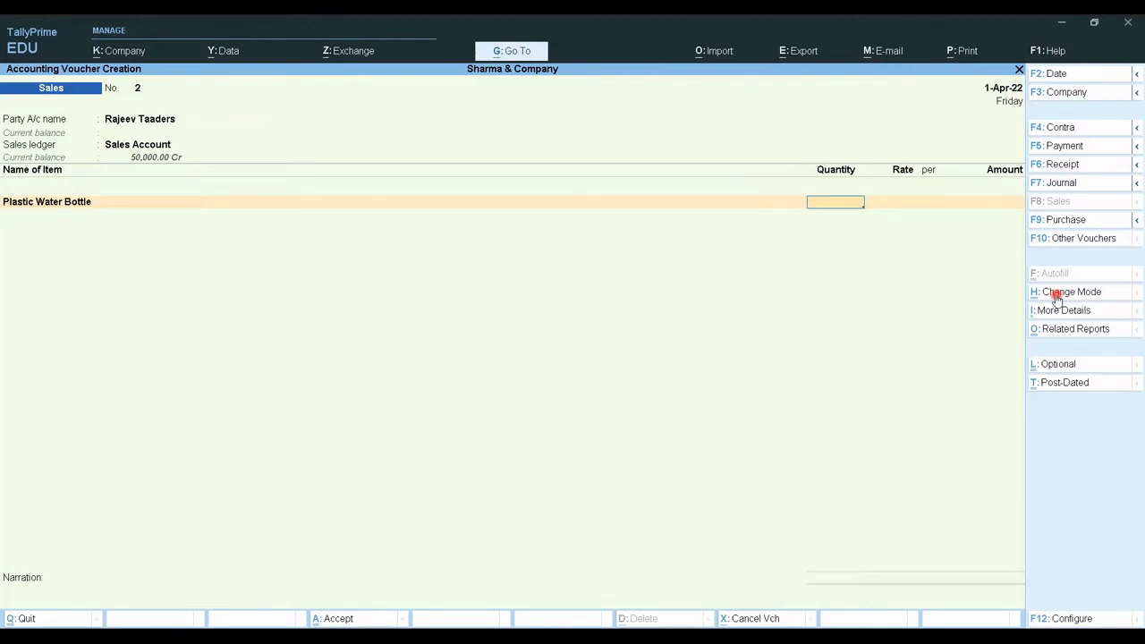
text(60)
key(Return)
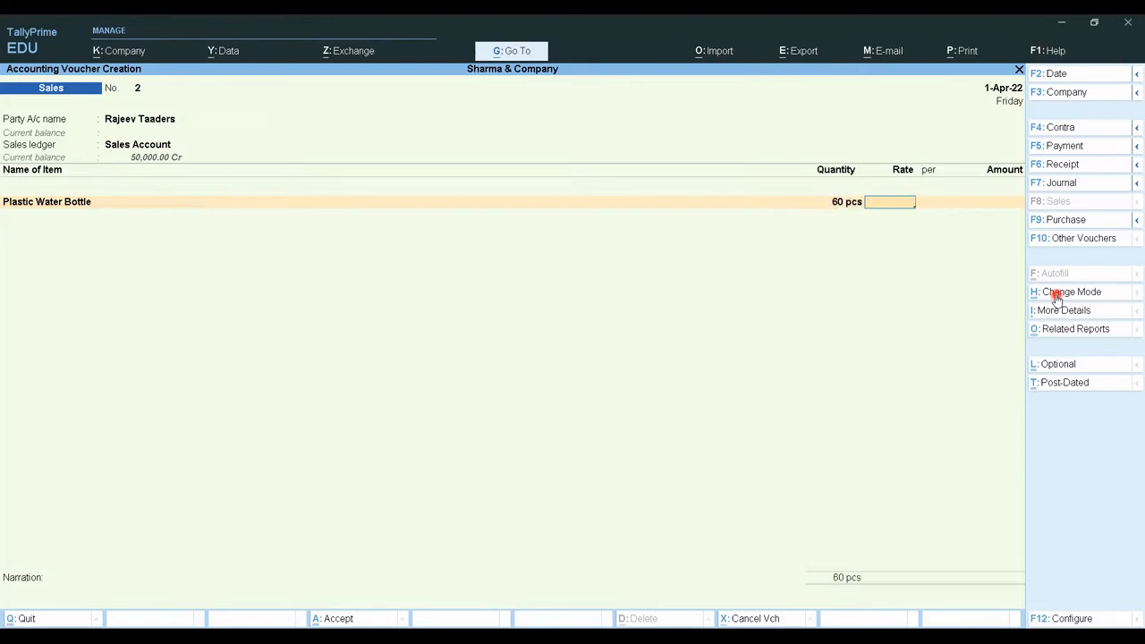
text(150)
key(Return)
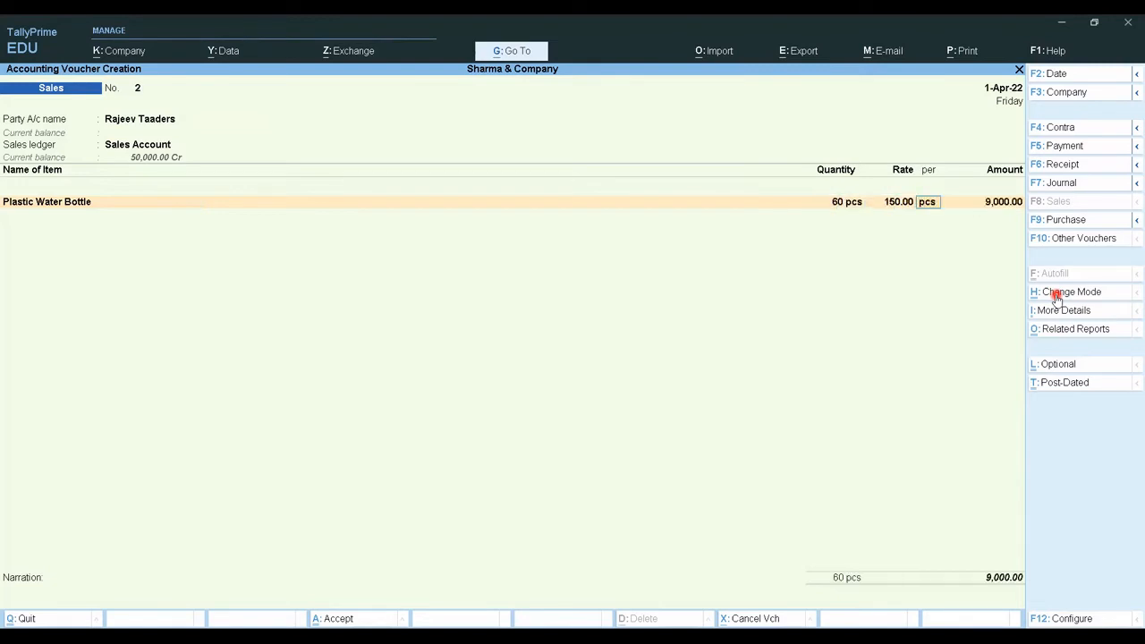
Step: Complete the Plastic Water Bottle line and add the Steel Water Bottle item with 60 pcs at a rate of 700 per piece
key(Return)
key(Return)
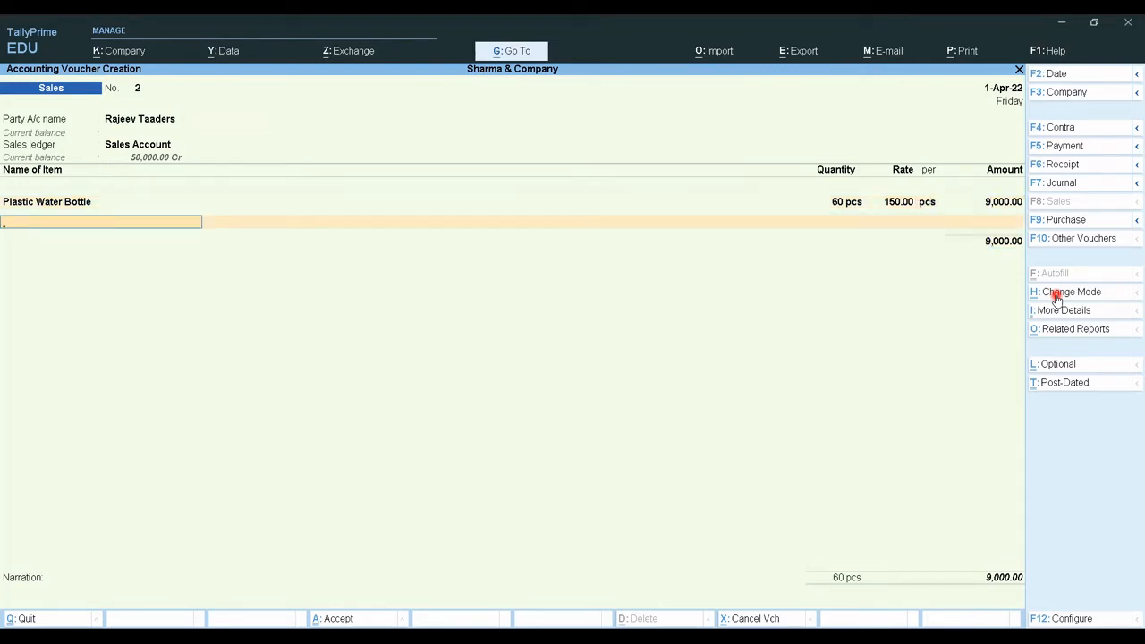
text(S)
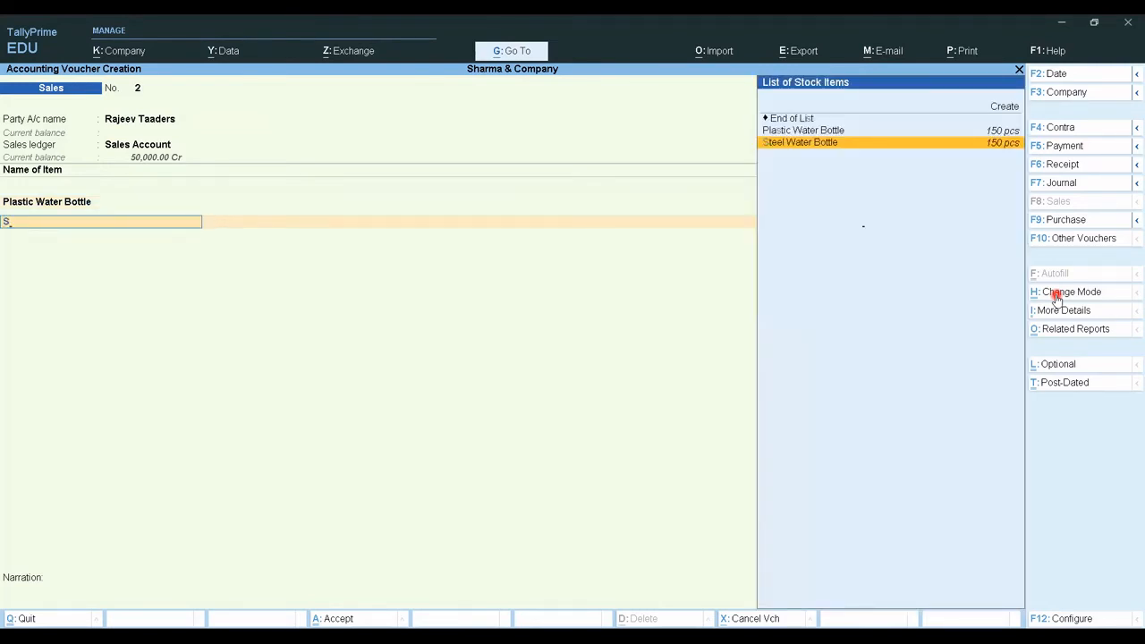
key(Return)
text(60)
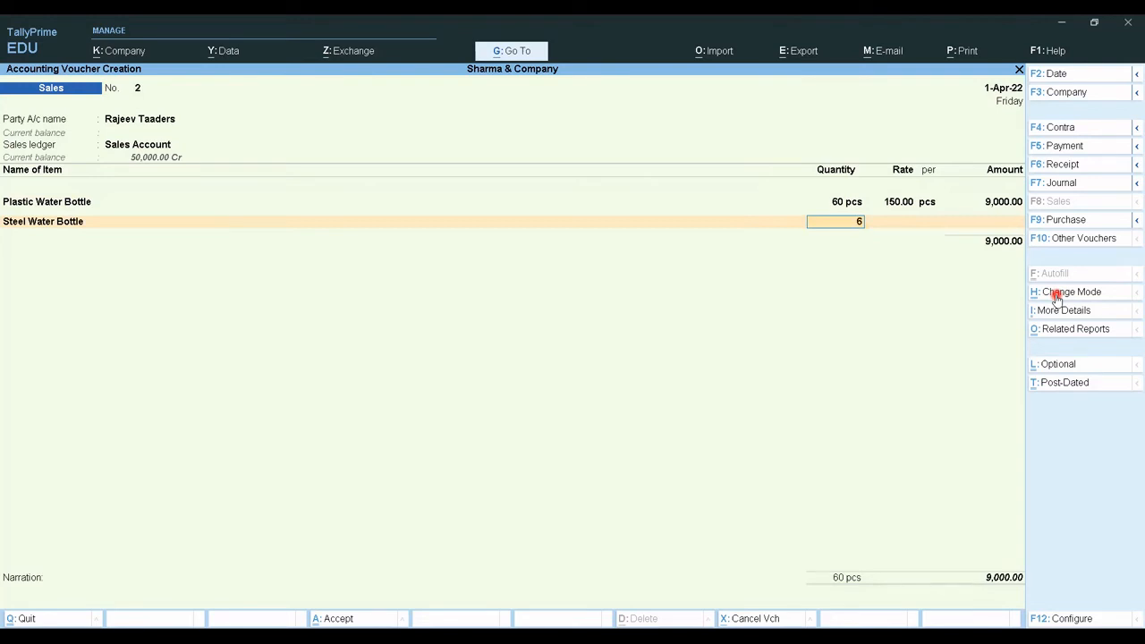
key(Return)
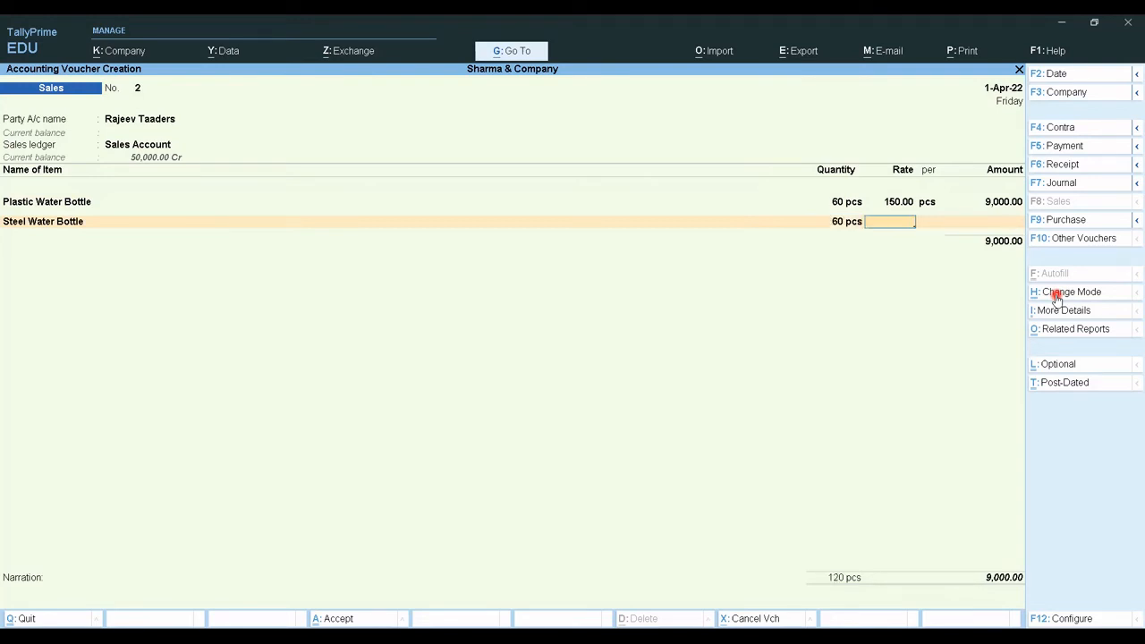
text(700)
key(Return)
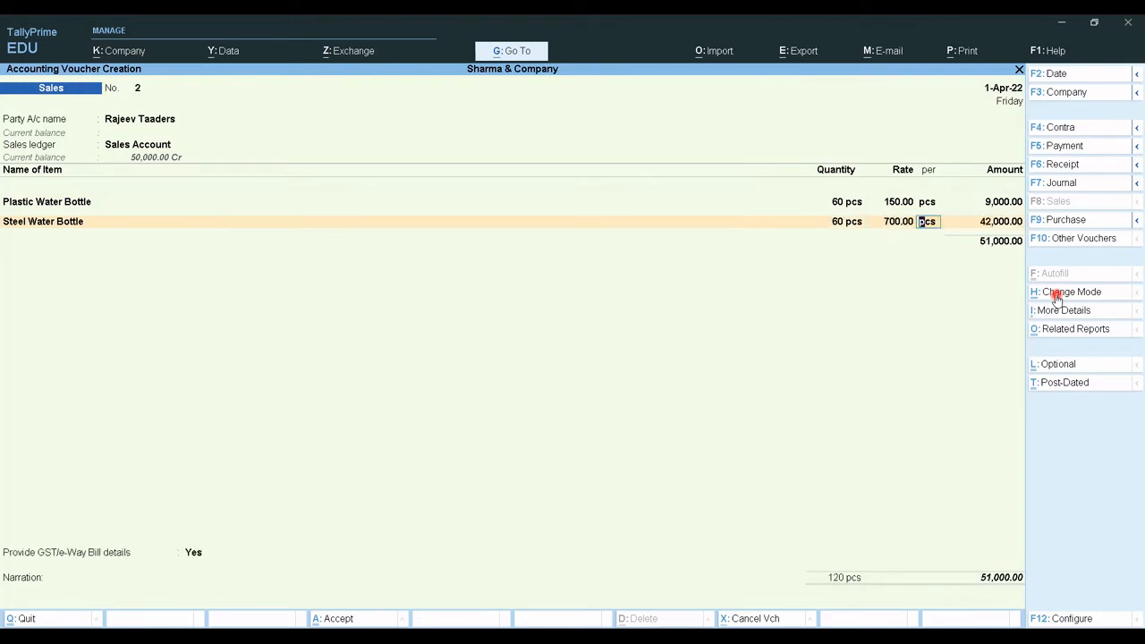
key(Return)
key(Return)
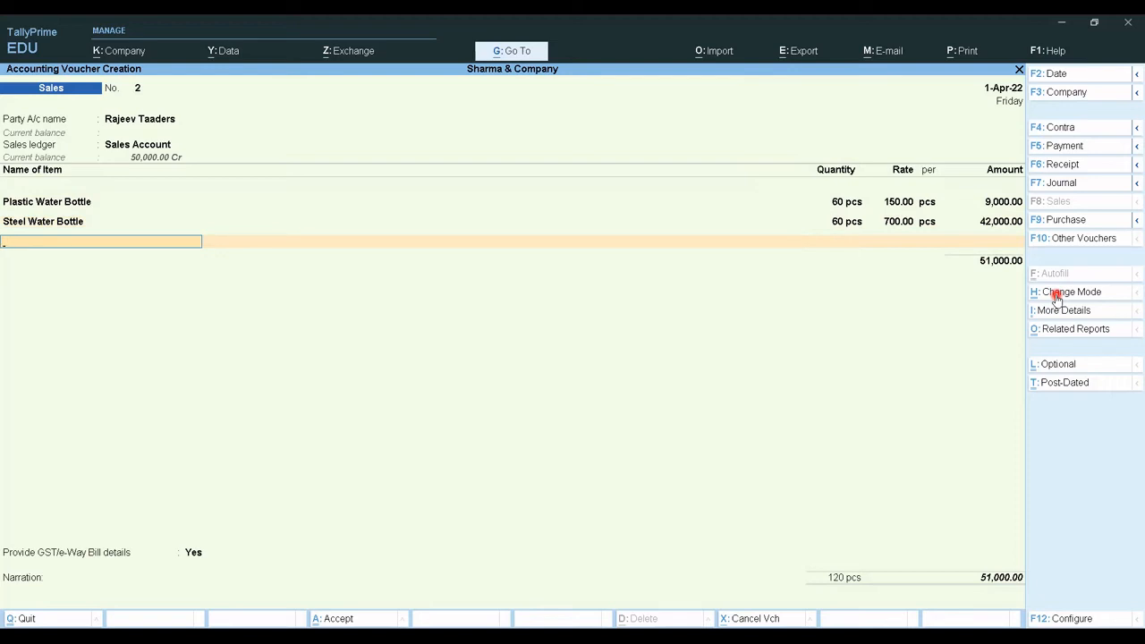
Step: End the item list, set GST/e-Way Bill details to No, and allocate the 51,000 bill to New Ref 2
key(Return)
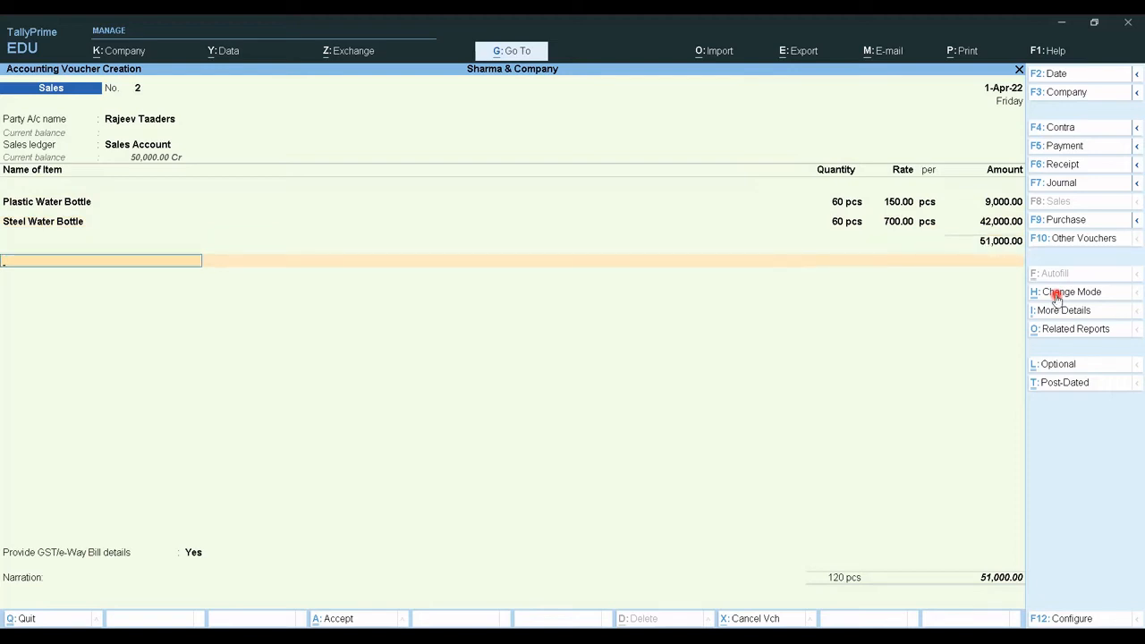
key(Return)
text(n)
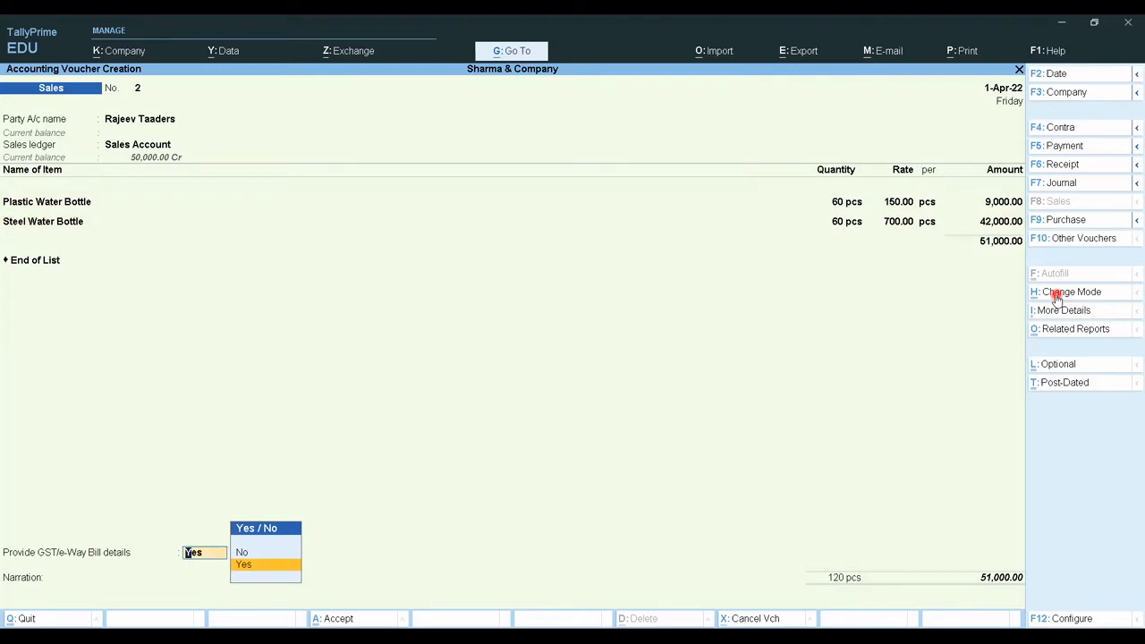
key(Return)
key(Return)
key(Return)
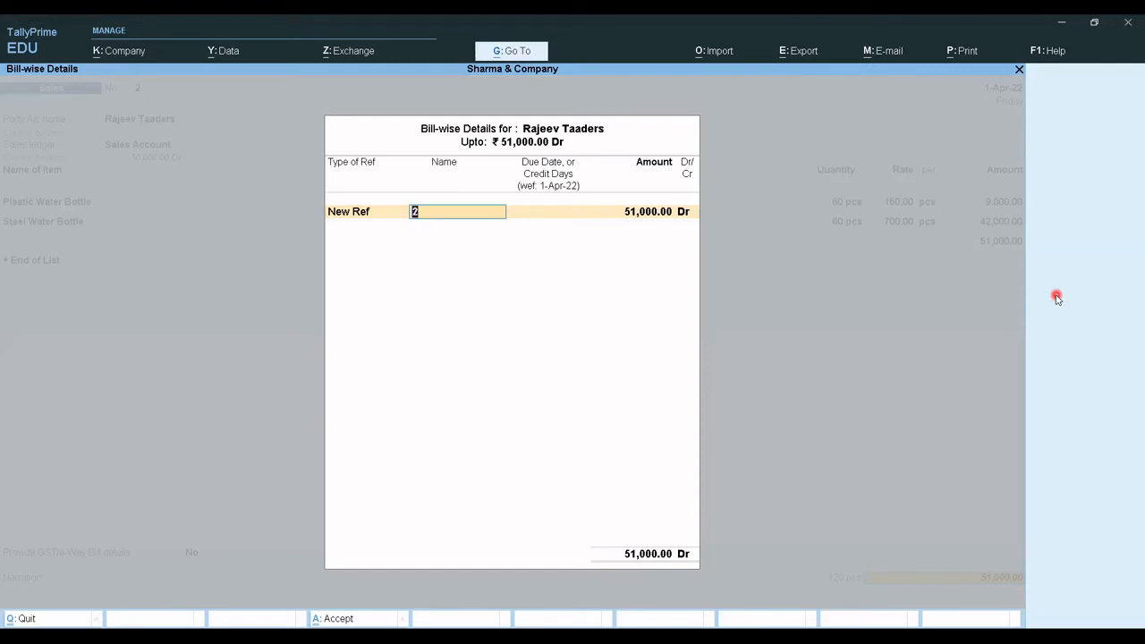
key(Return)
key(Return)
key(Return)
key(Return)
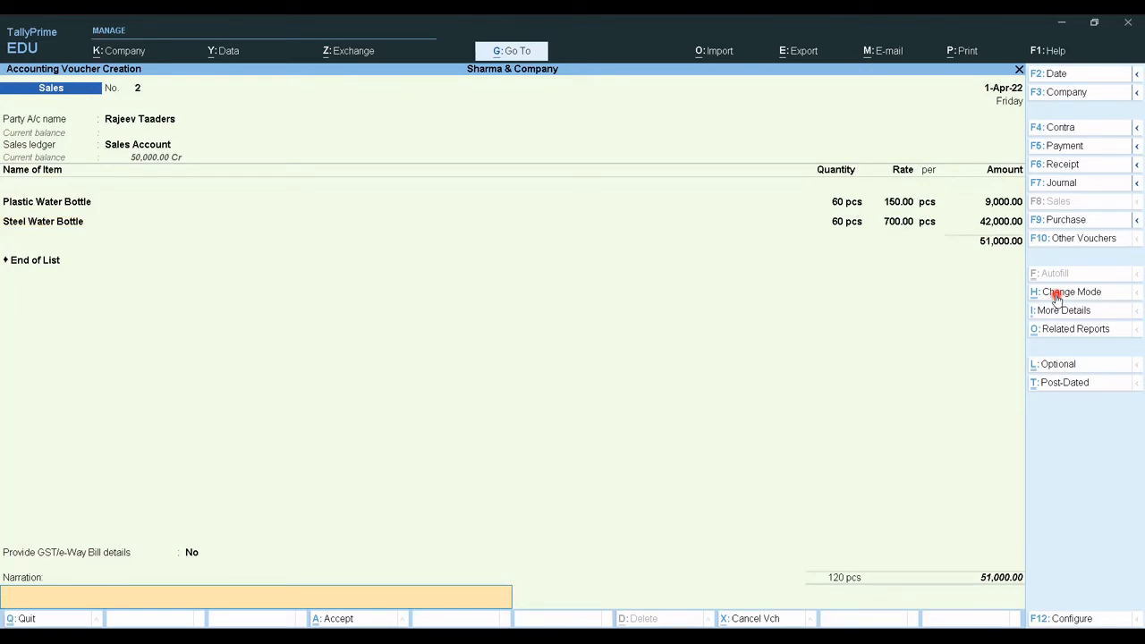
Step: Enter the narration "being goods sold to rajeev traders" and save the sales voucher
text(being g)
text(oods sols)
text(d)
text( to rah)
text(eev trader)
text(s)
key(Return)
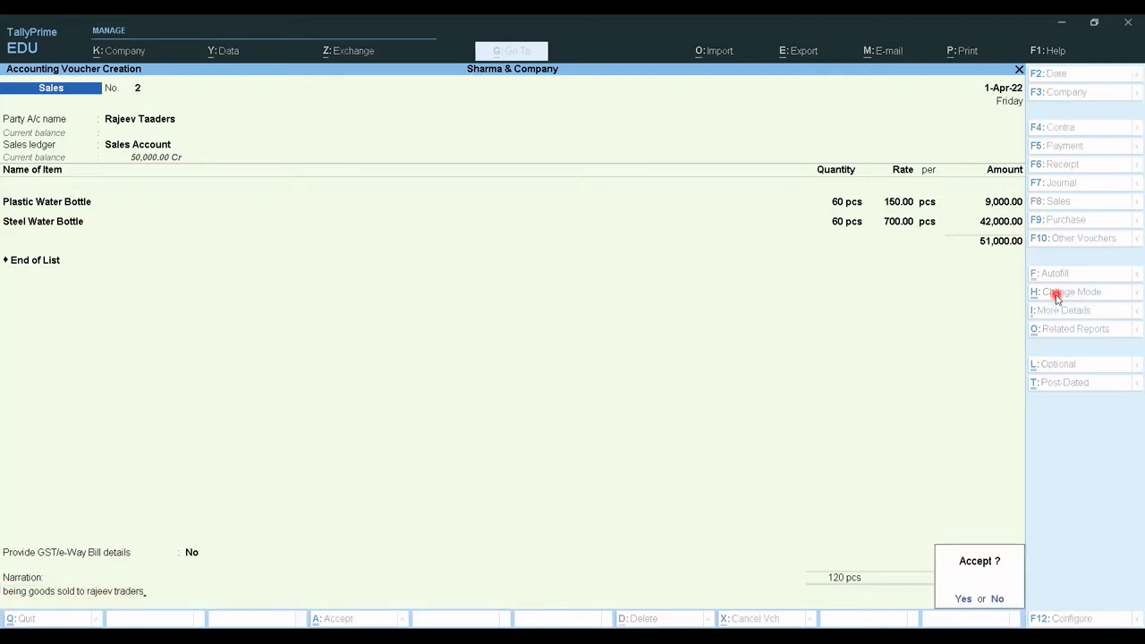
key(Return)
key(Return)
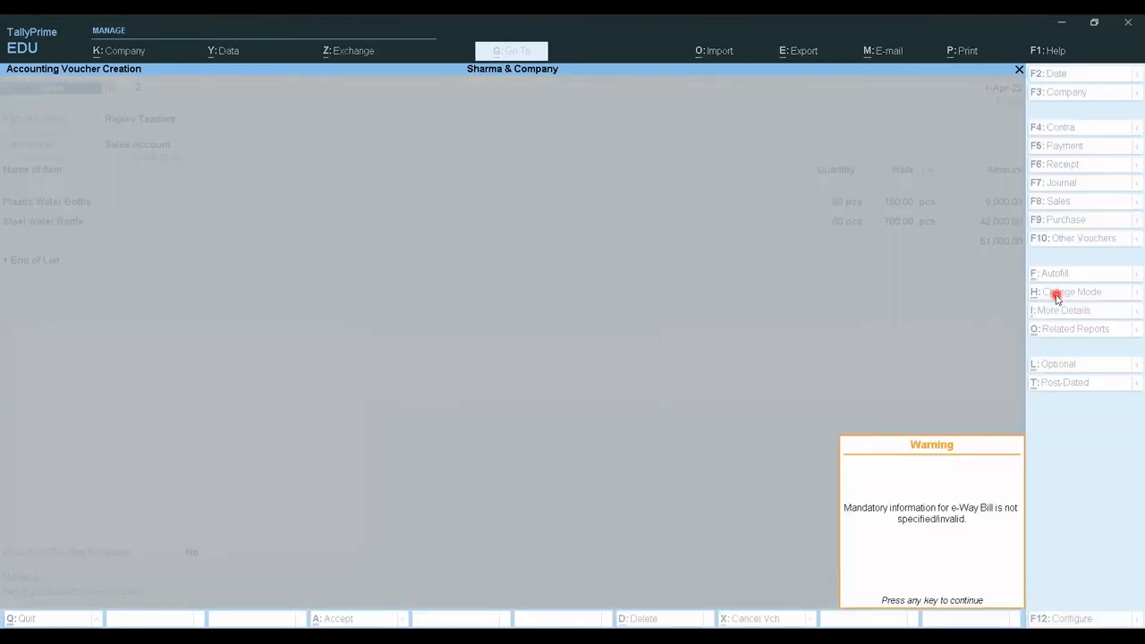
key(Return)
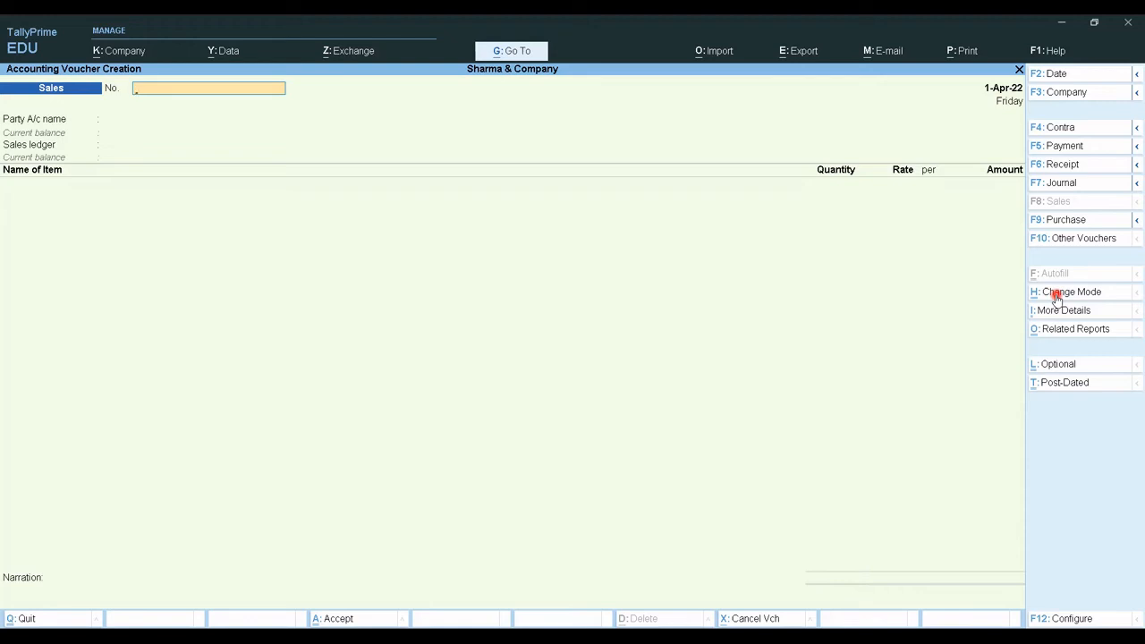
Step: Review the saved sales voucher and both purchase vouchers, and return to a blank sales voucher
key(F9)
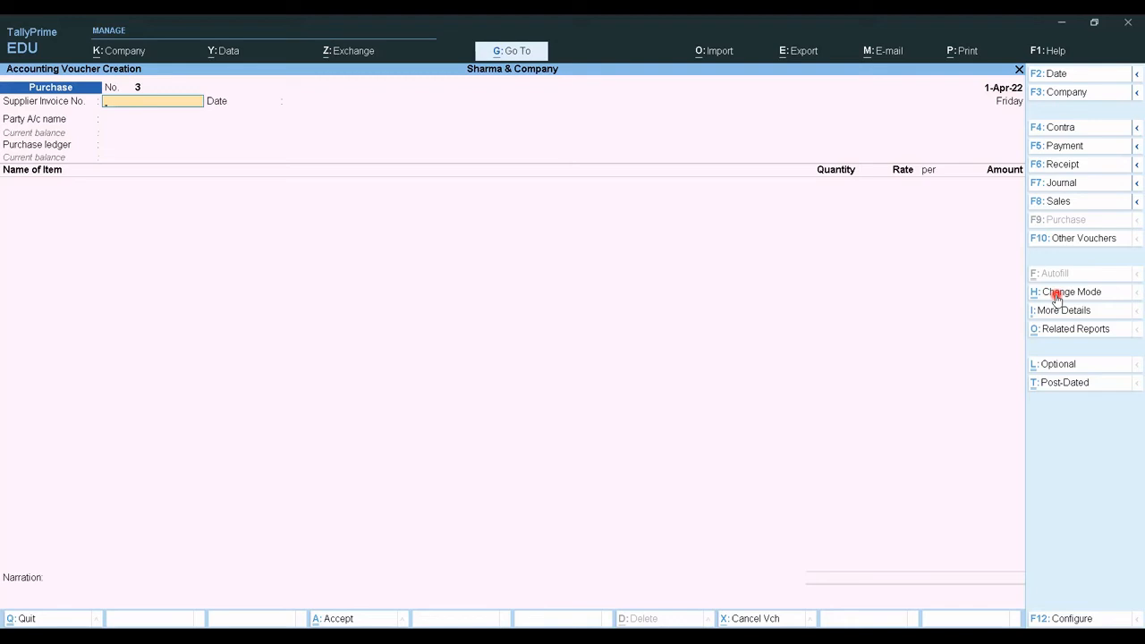
key(Page_Up)
key(Page_Up)
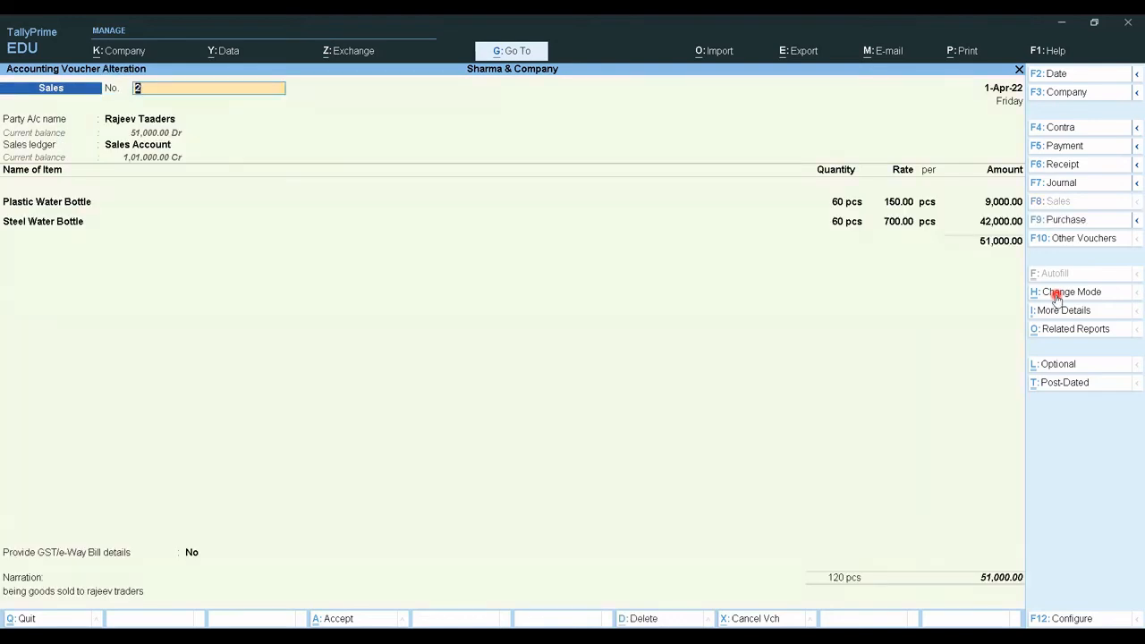
key(Page_Up)
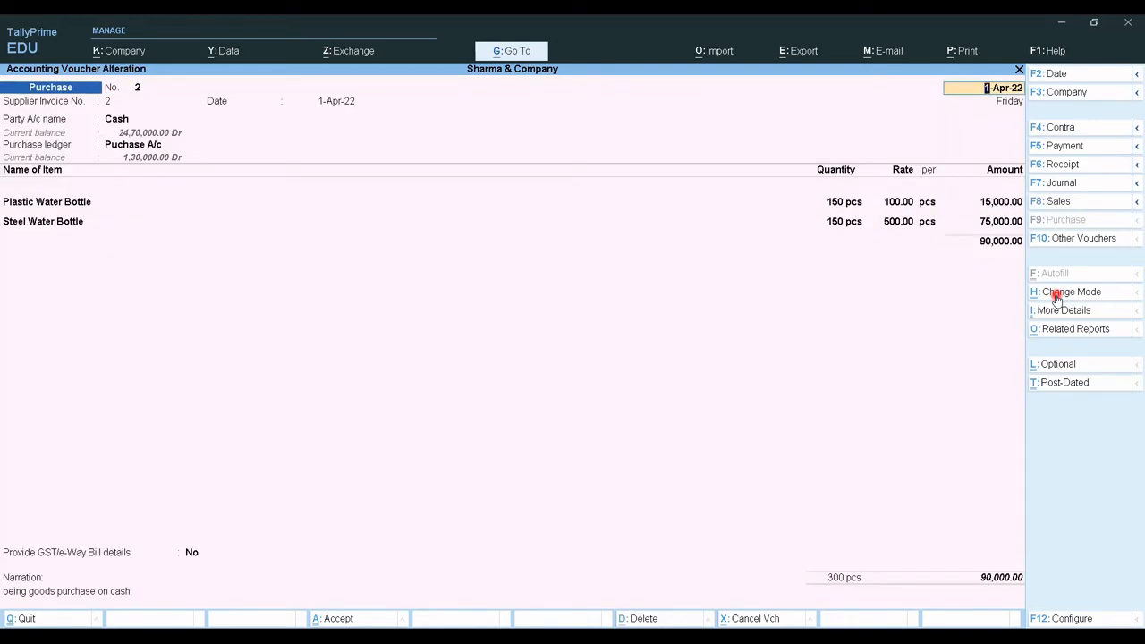
key(Page_Up)
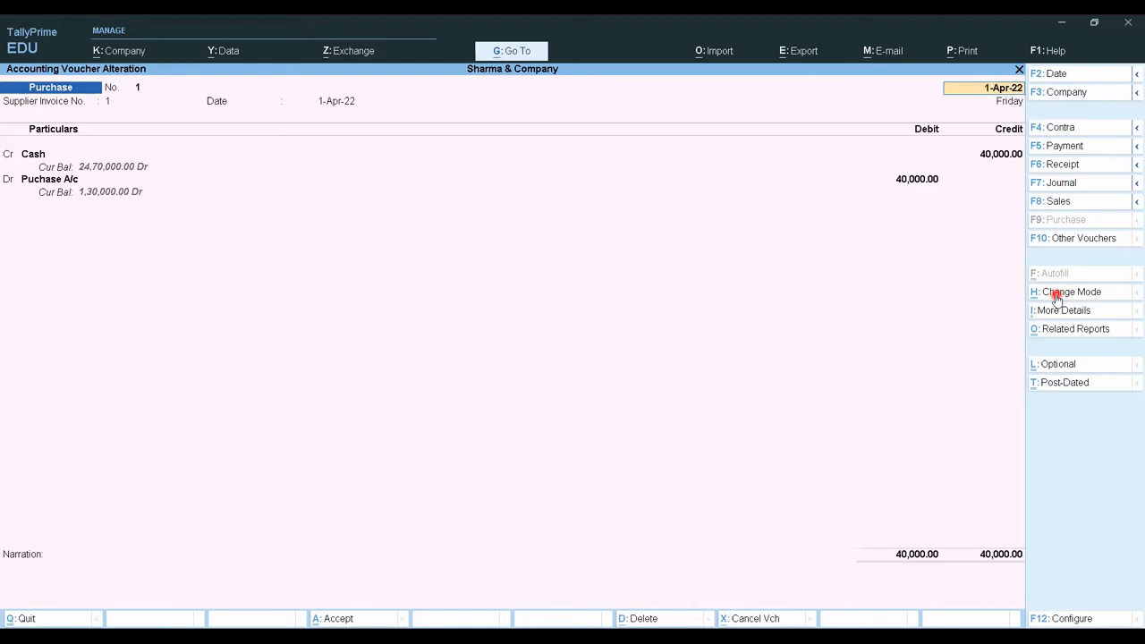
key(Page_Down)
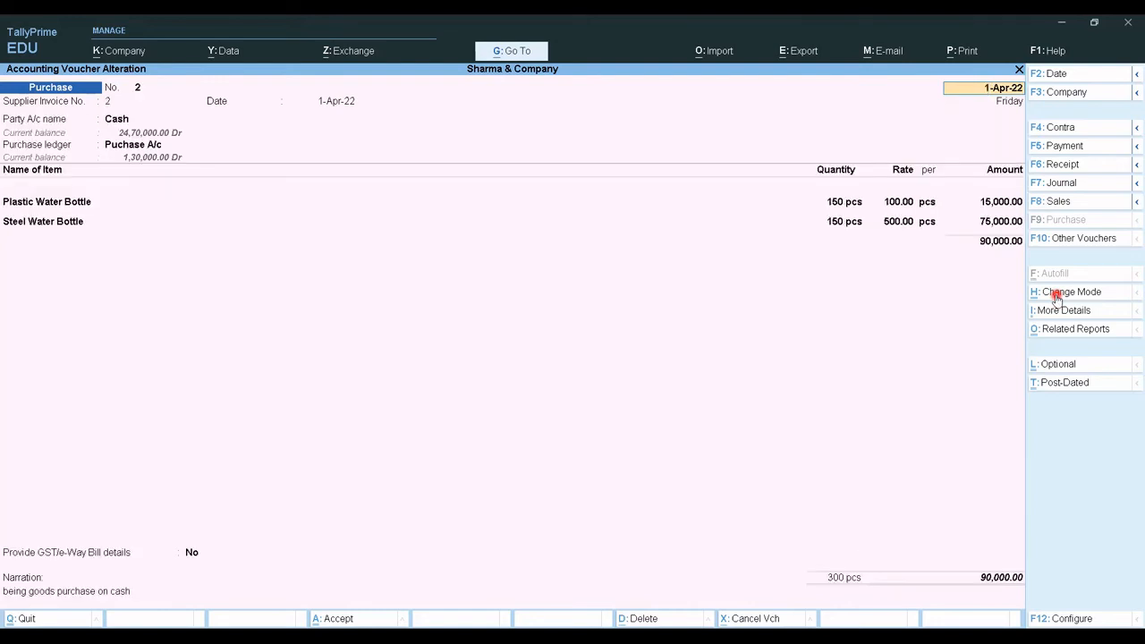
key(Page_Down)
key(Page_Down)
key(Page_Down)
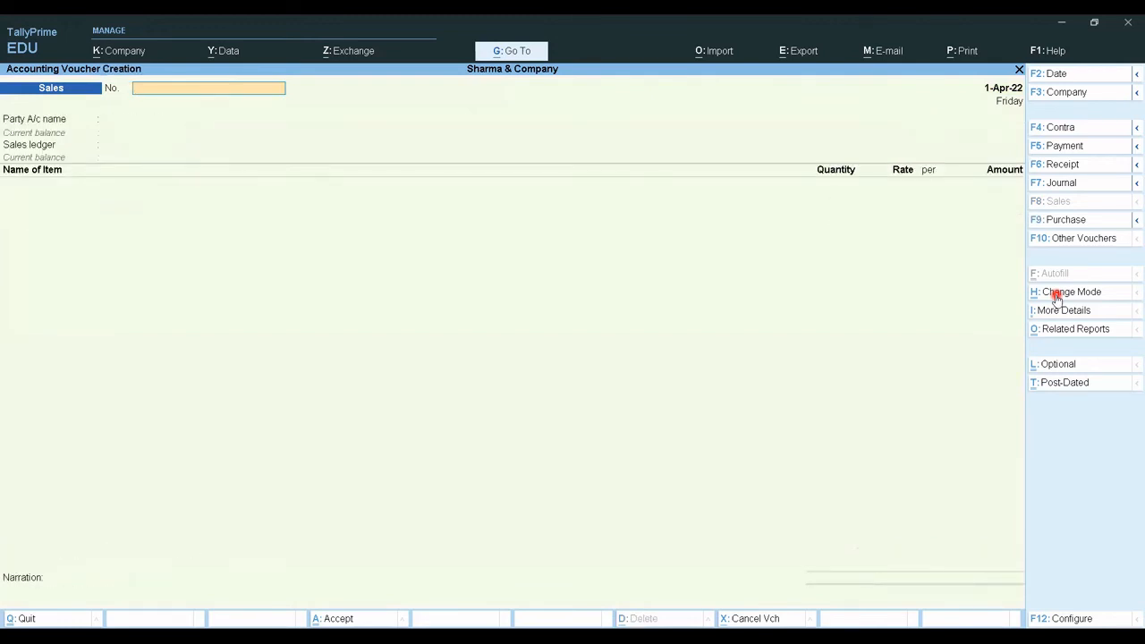
click(1104, 240)
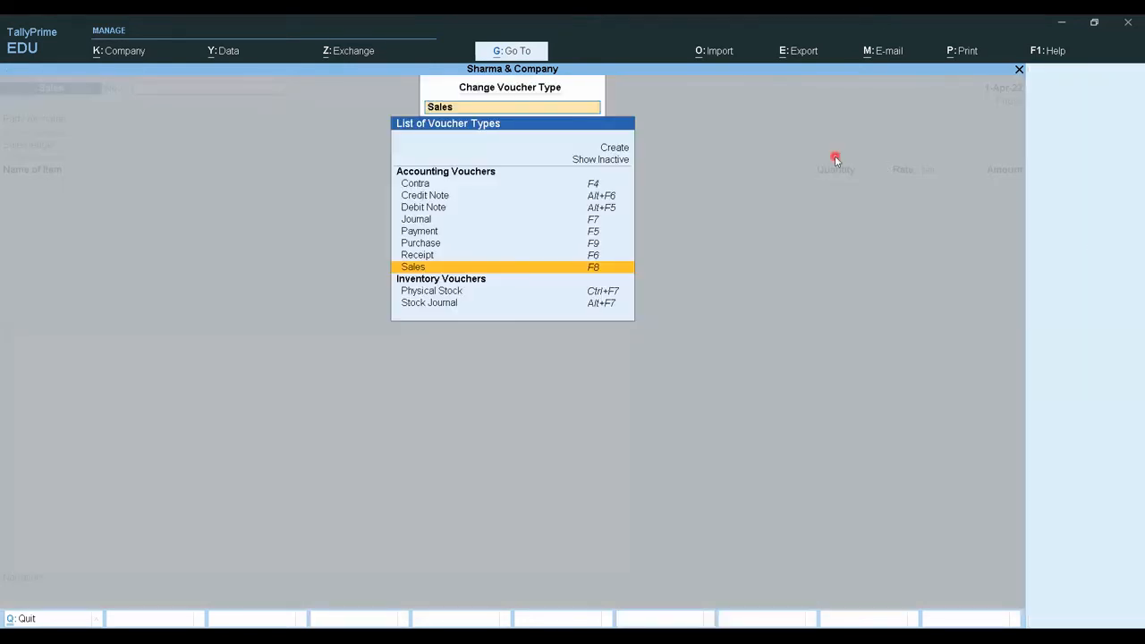
key(BackSpace)
key(Escape)
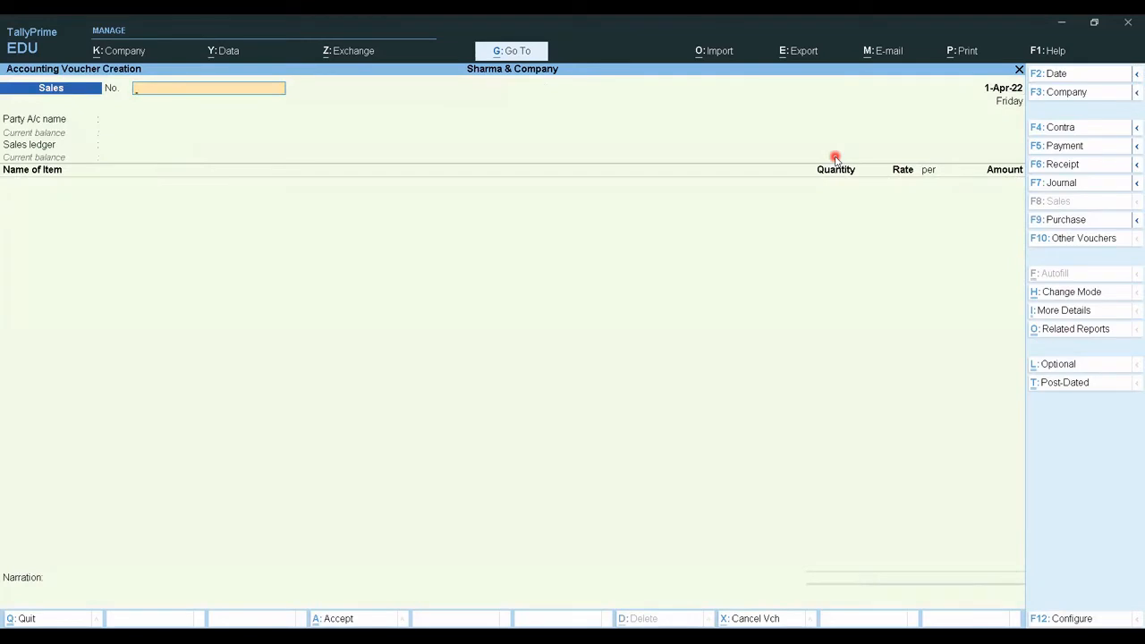
Step: Start a Debit Note voucher and switch it to Accounting Invoice mode
click(1064, 244)
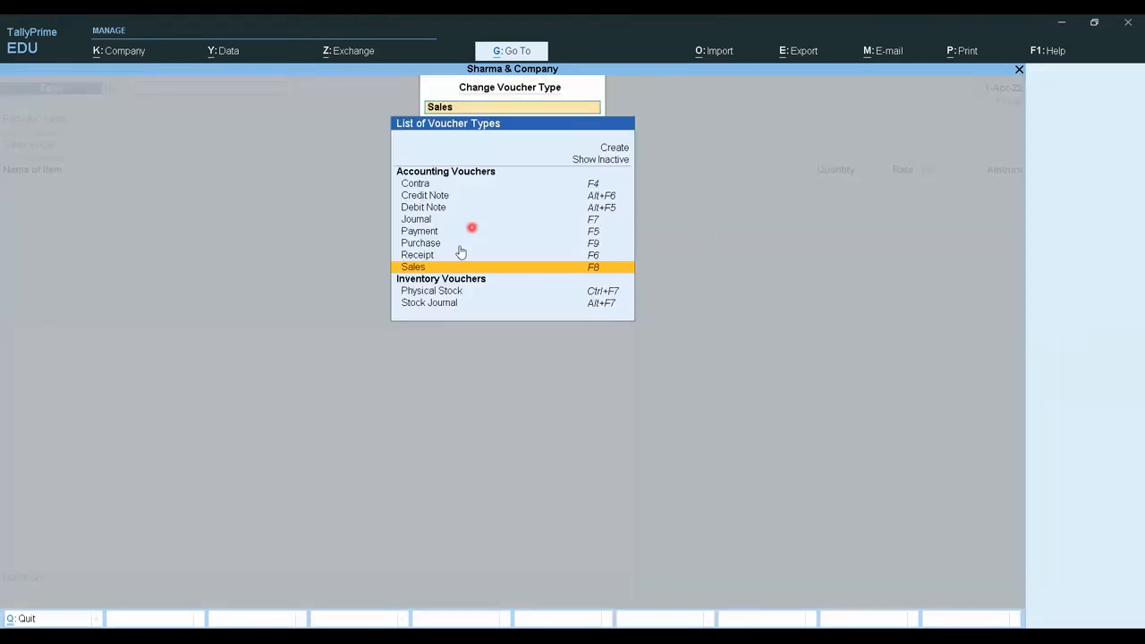
click(569, 208)
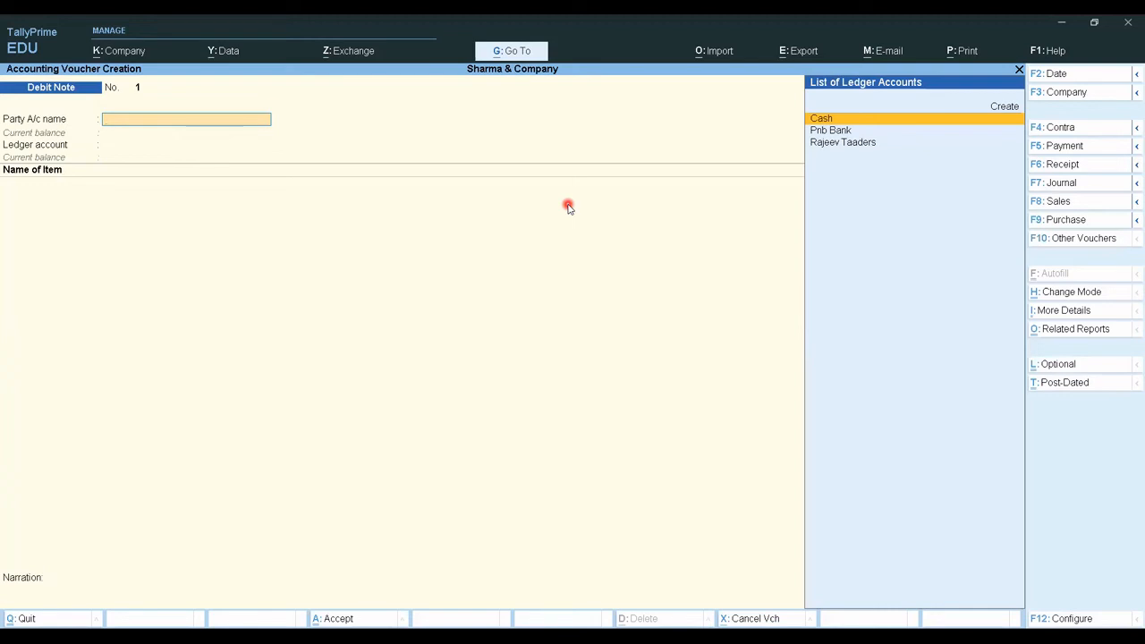
click(1070, 294)
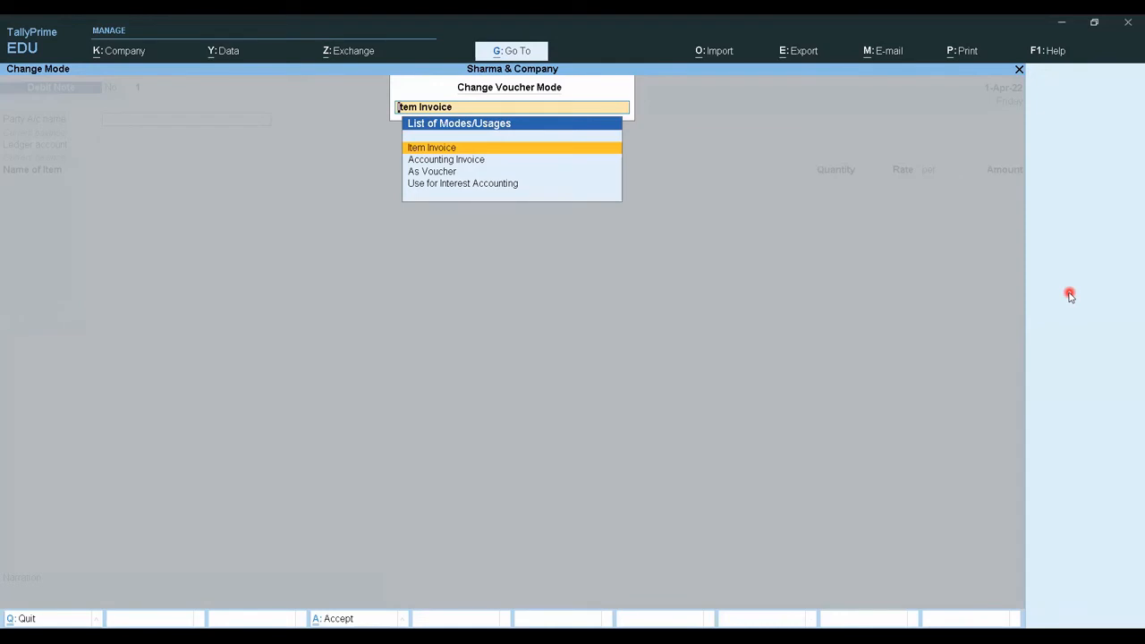
key(Down)
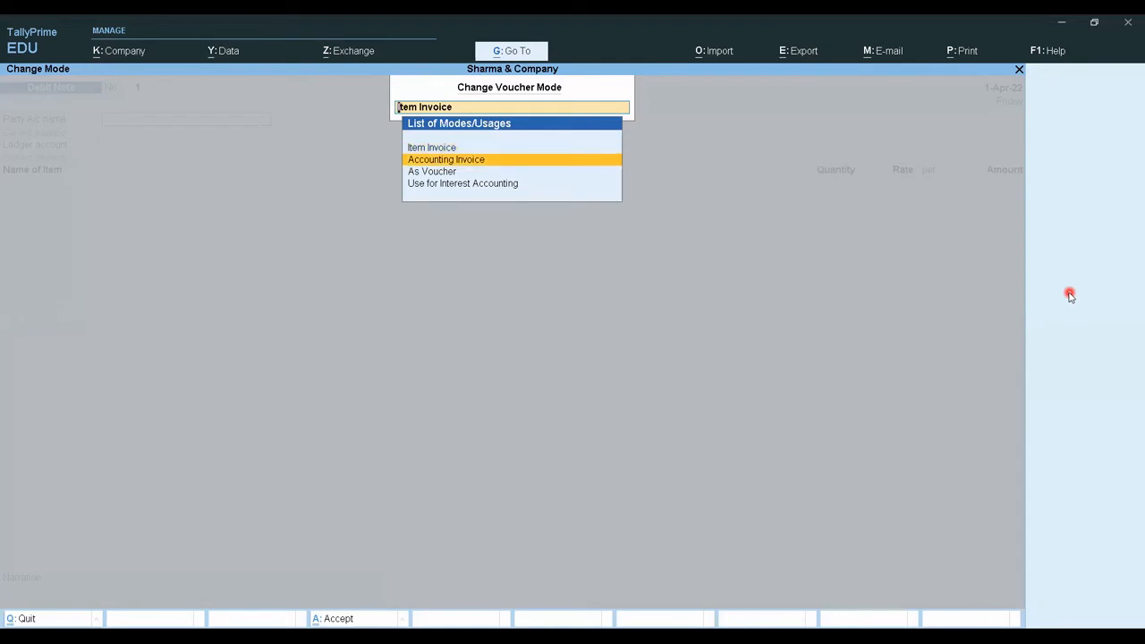
key(Return)
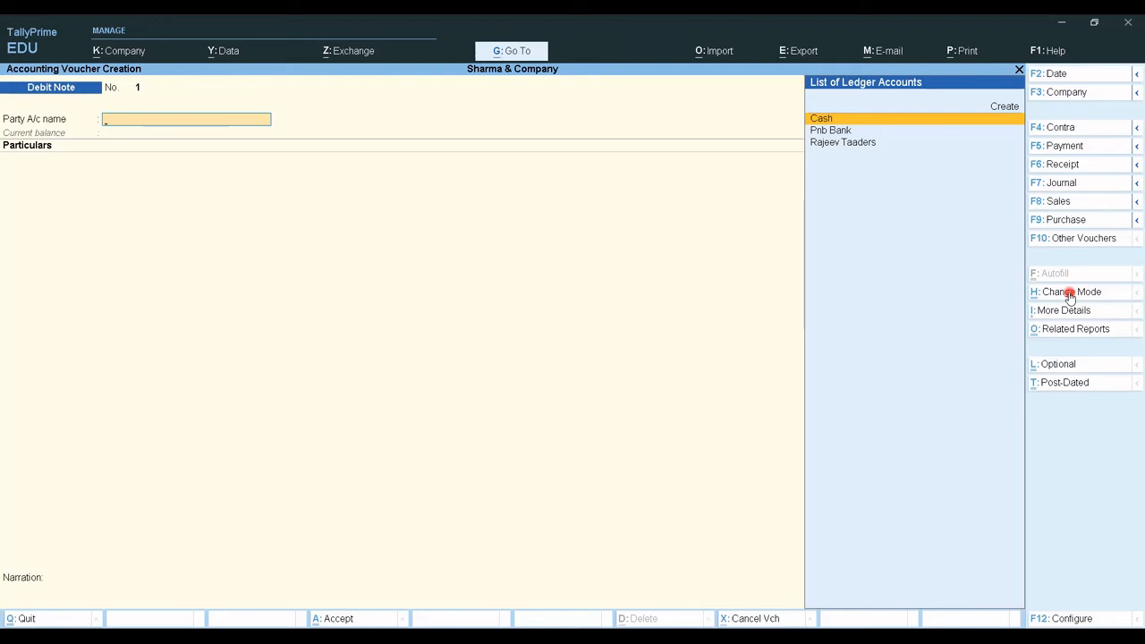
Step: Change the debit note's entry mode to As Voucher
click(1070, 294)
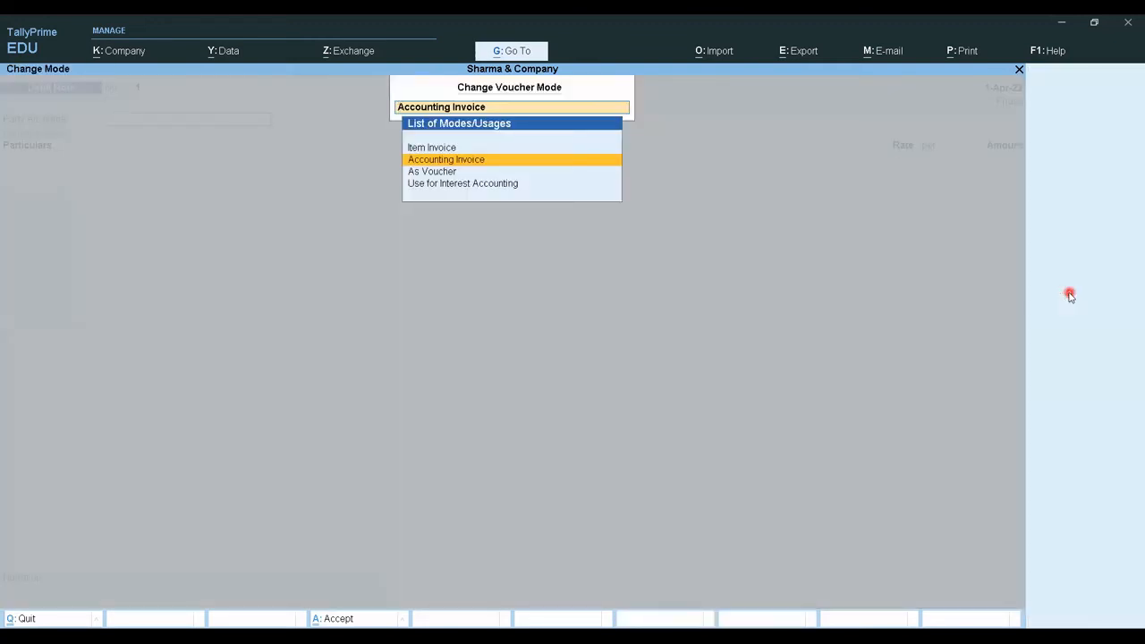
key(Down)
key(Return)
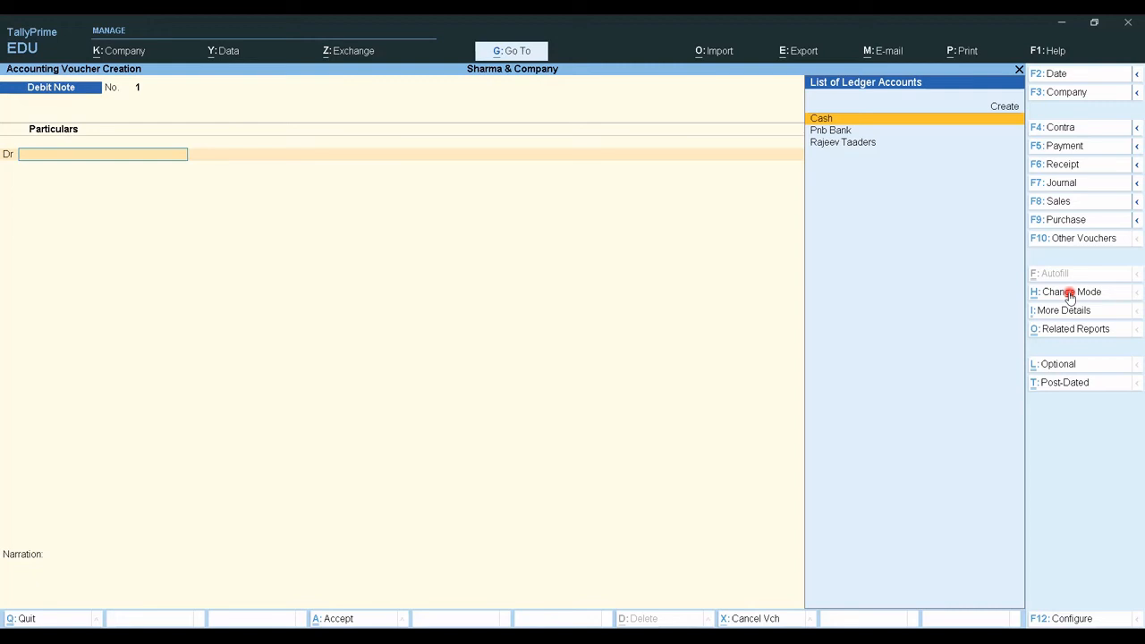
Step: Choose Cash as the debit ledger, leaving the dispatch and original invoice details blank
key(Return)
key(Return)
key(Return)
key(Return)
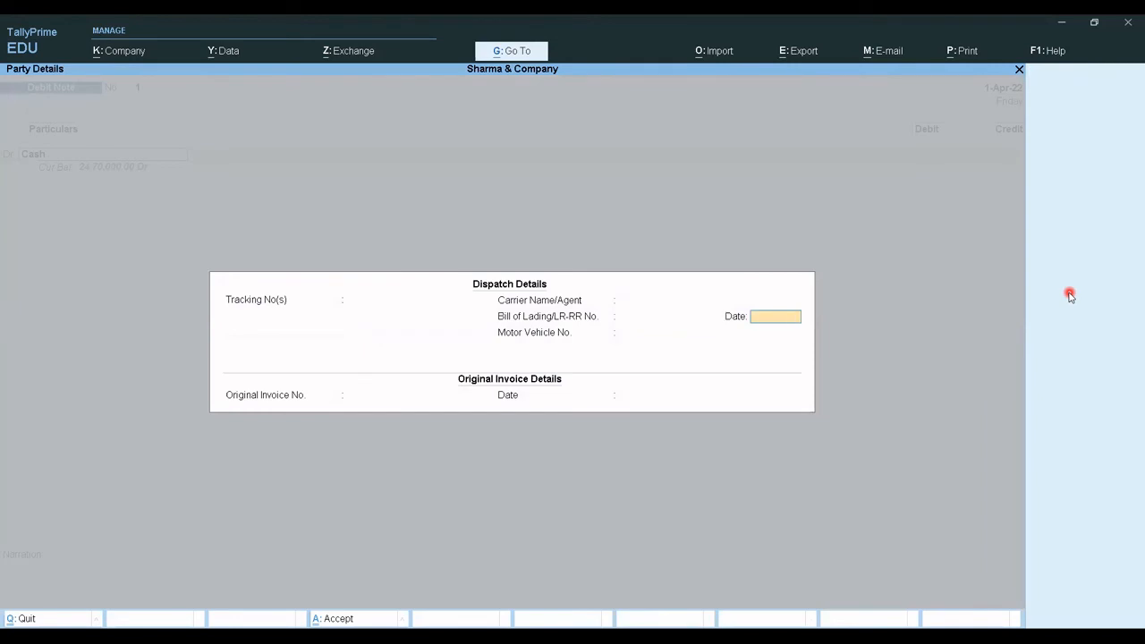
key(Return)
key(Return)
key(Return)
key(Return)
Step: Accept the Cash party details with Delhi as state and place of supply, and enter 25000 as the debit amount
key(Return)
key(Return)
key(Return)
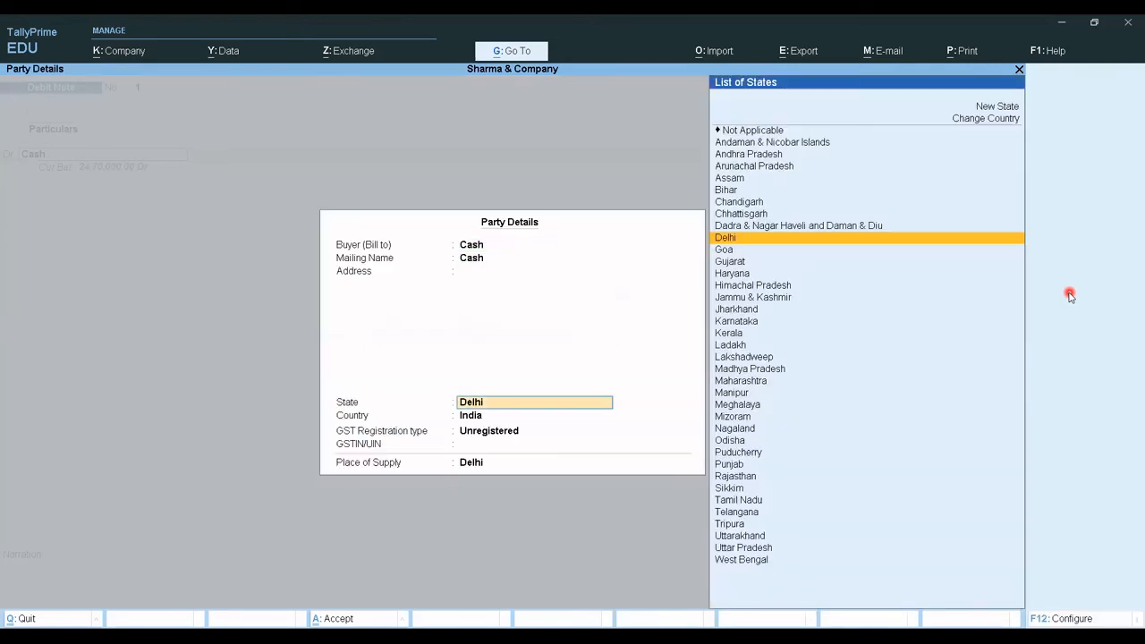
key(Return)
key(Return)
key(Return)
key(Return)
key(Return)
text(25000)
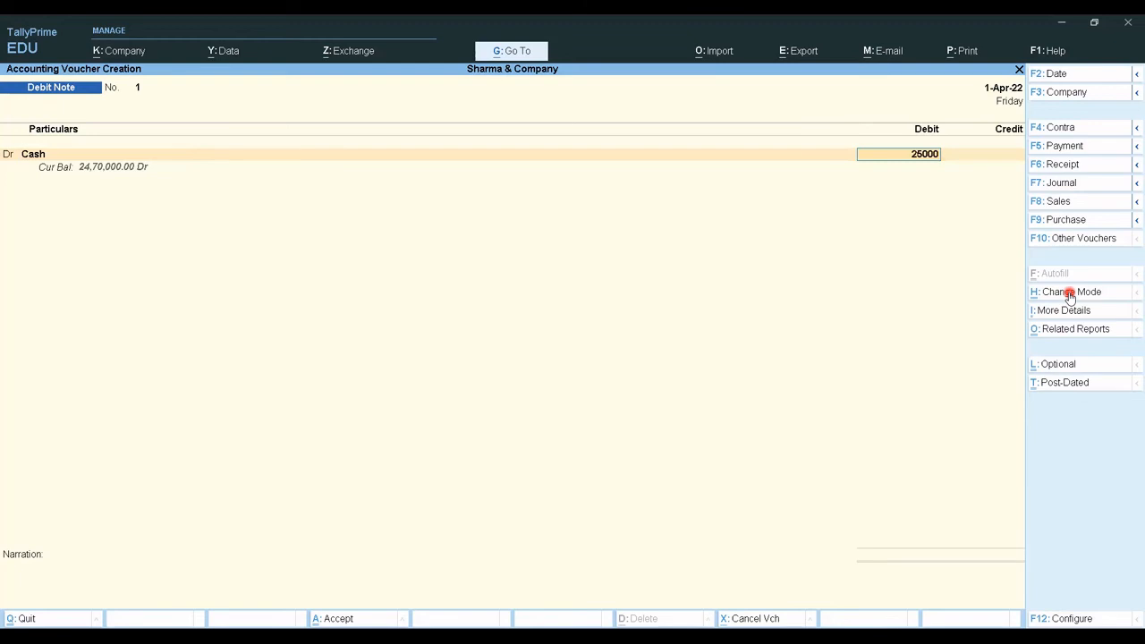
key(Return)
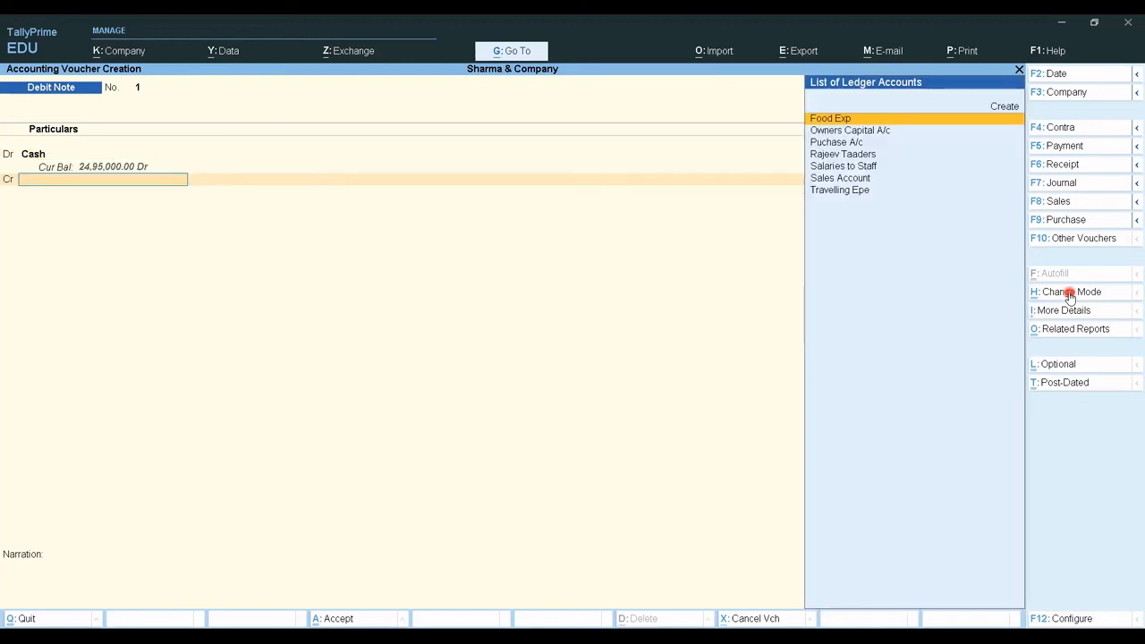
Step: Select Puchase A/c instead of Food Exp as the debit note's credit ledger
key(Return)
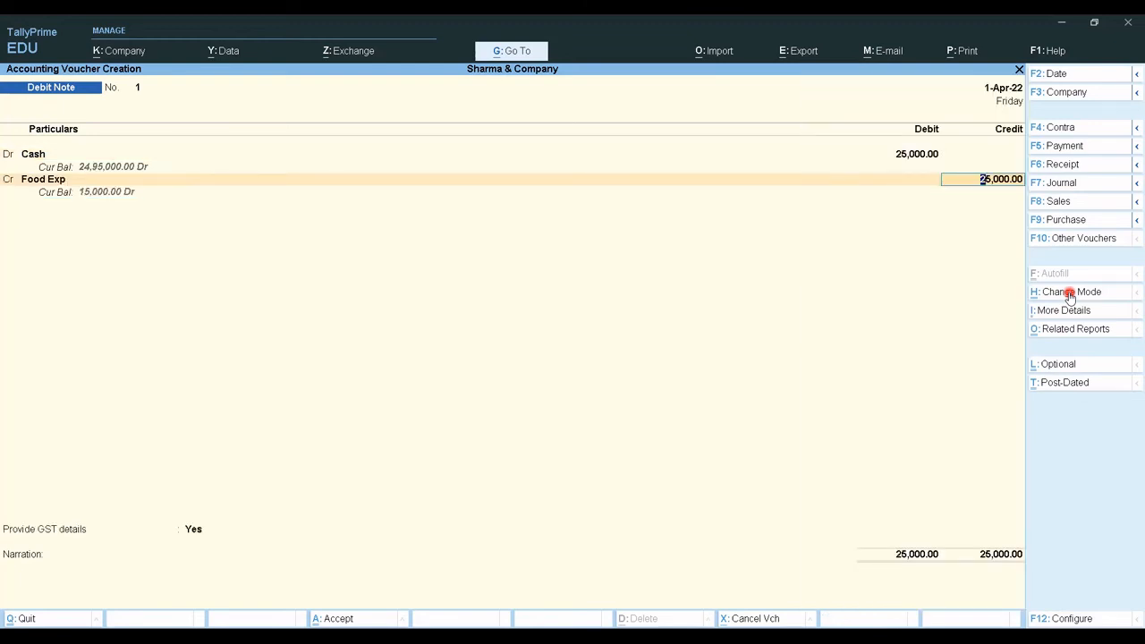
key(BackSpace)
text(Pu)
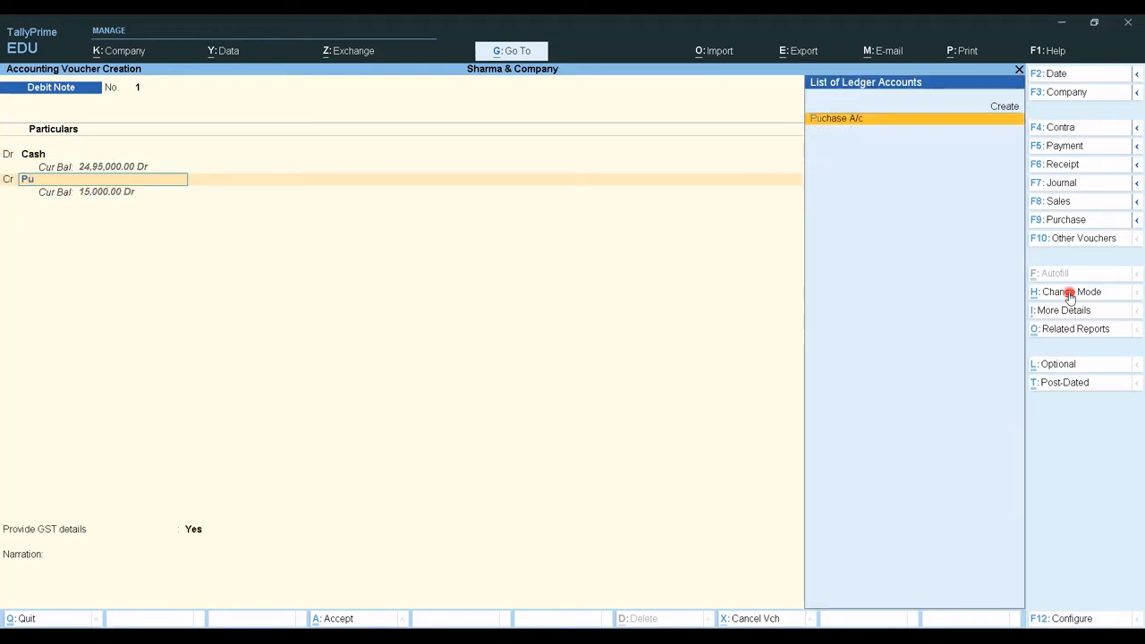
key(Return)
key(Escape)
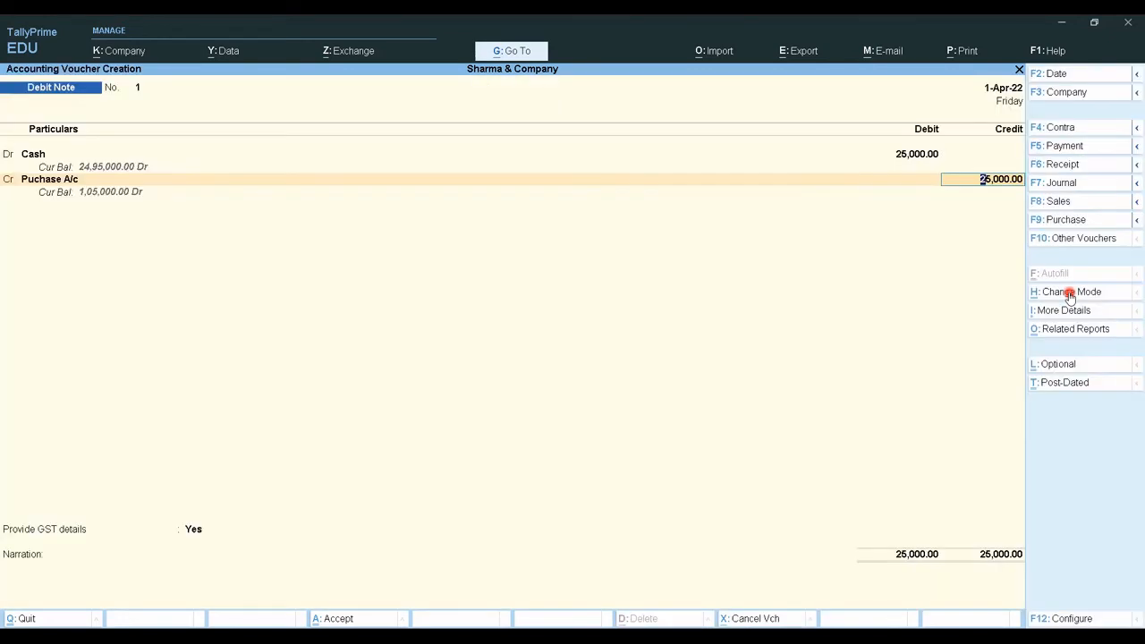
Step: Accept 25,000 as the Puchase A/c credit amount, set Provide GST details to No, and save the debit note
key(Return)
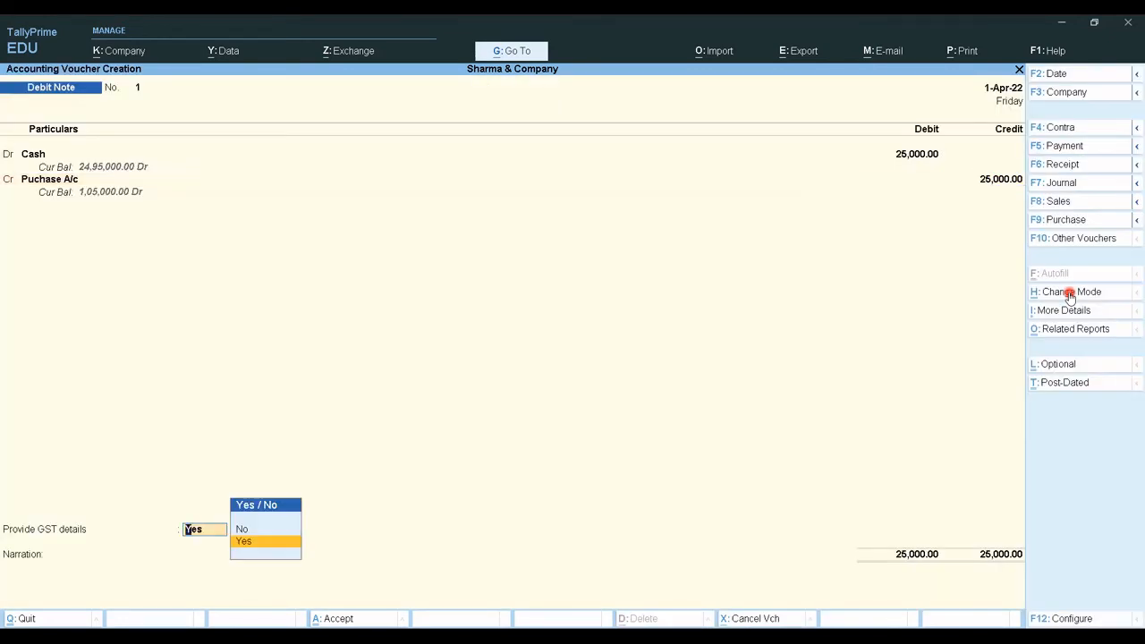
key(n)
key(Return)
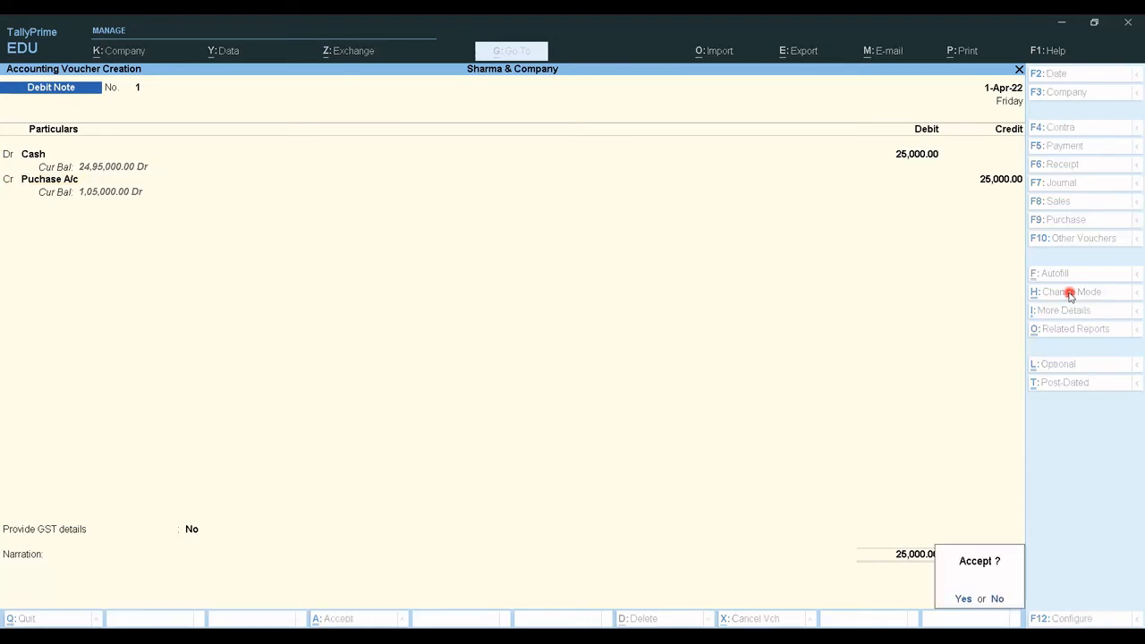
key(Return)
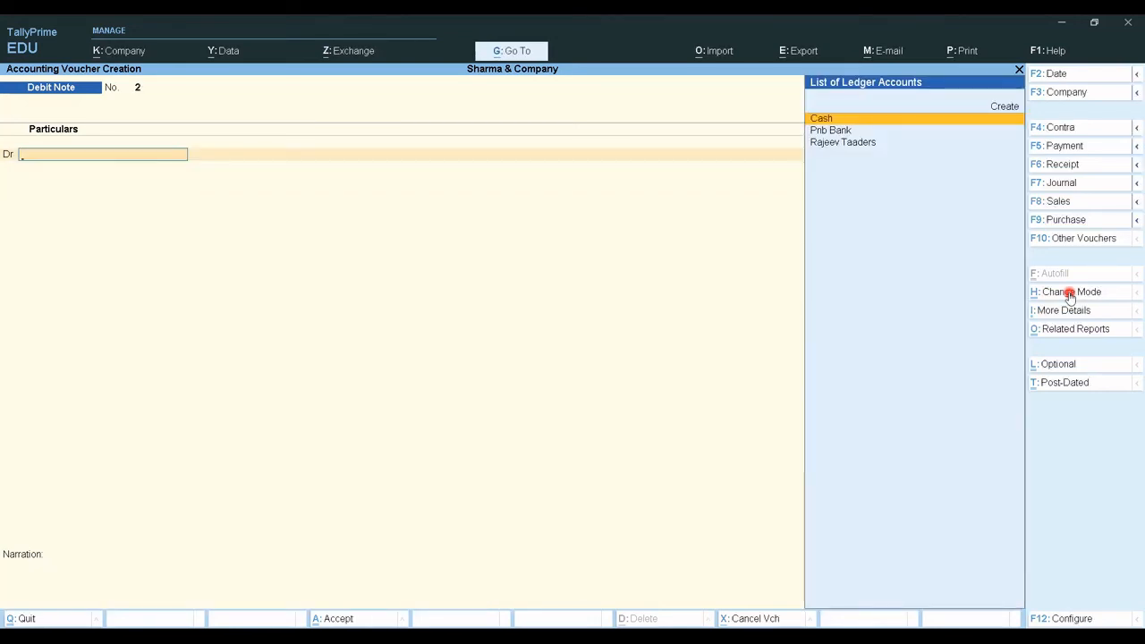
Step: Reopen the saved debit note and keep its party details, ledger entries and GST setting as far as the narration
key(Page_Up)
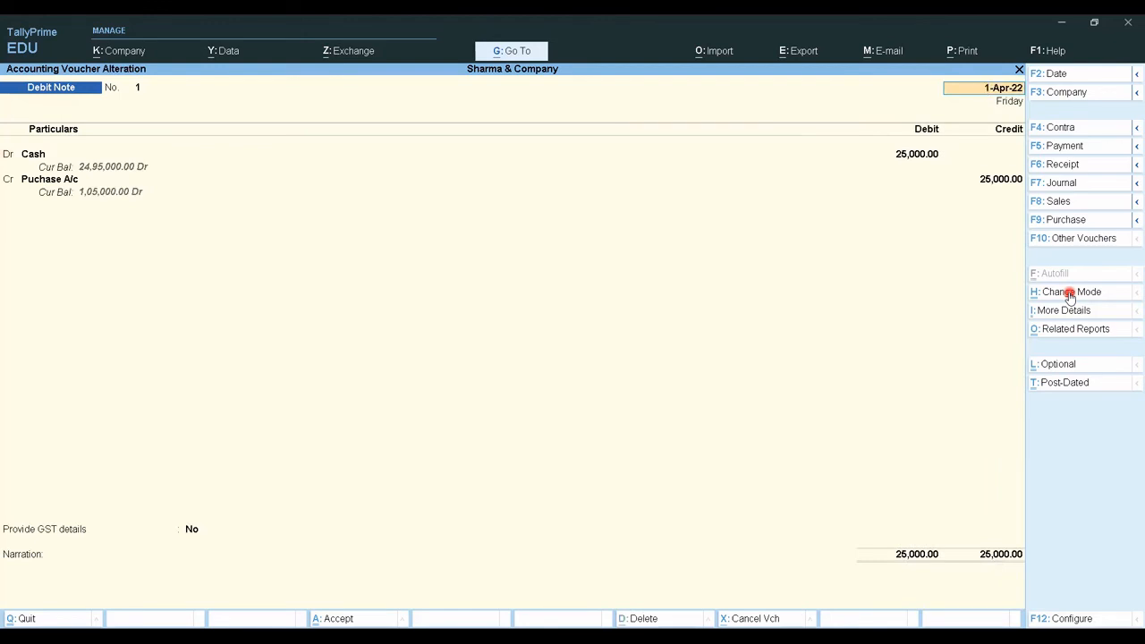
key(Return)
key(Return)
key(Return)
key(Return)
key(Return)
key(Return)
key(Return)
key(Return)
key(Return)
key(Return)
key(Return)
key(Return)
key(Return)
key(Return)
key(Return)
key(Return)
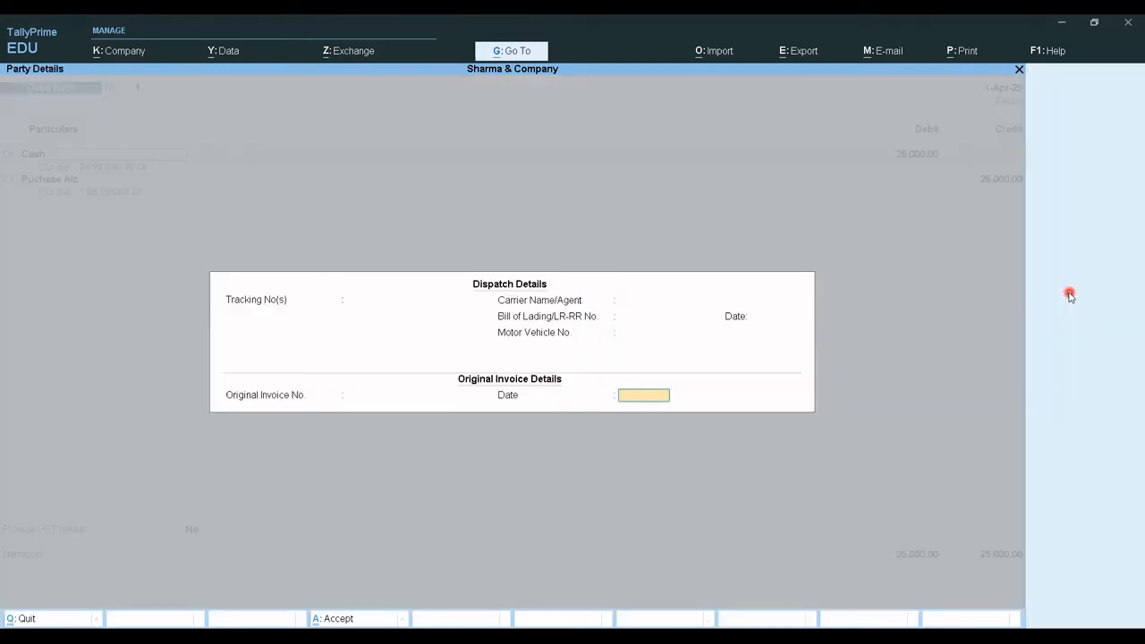
key(Return)
key(Return)
key(Return)
key(Return)
key(Return)
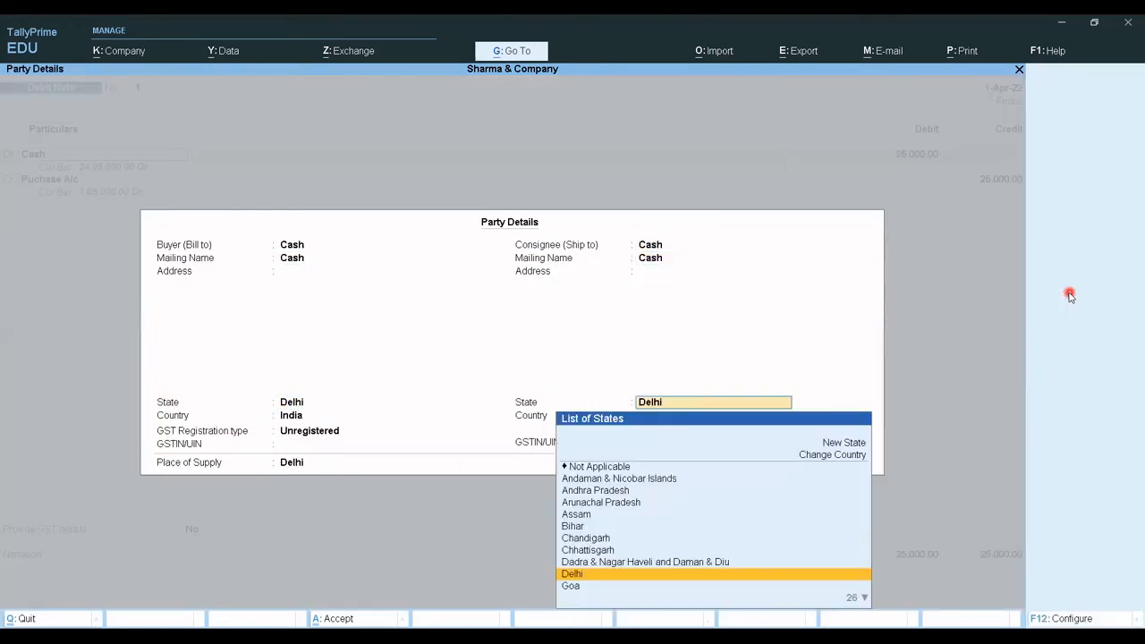
key(Return)
key(Return)
key(Return)
key(Return)
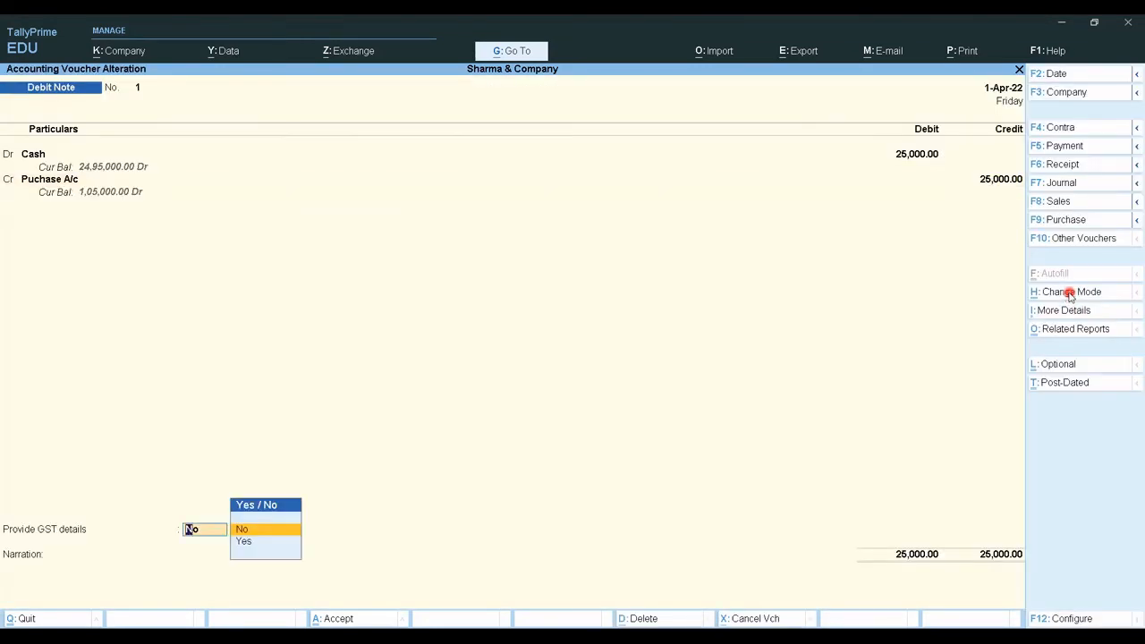
key(Return)
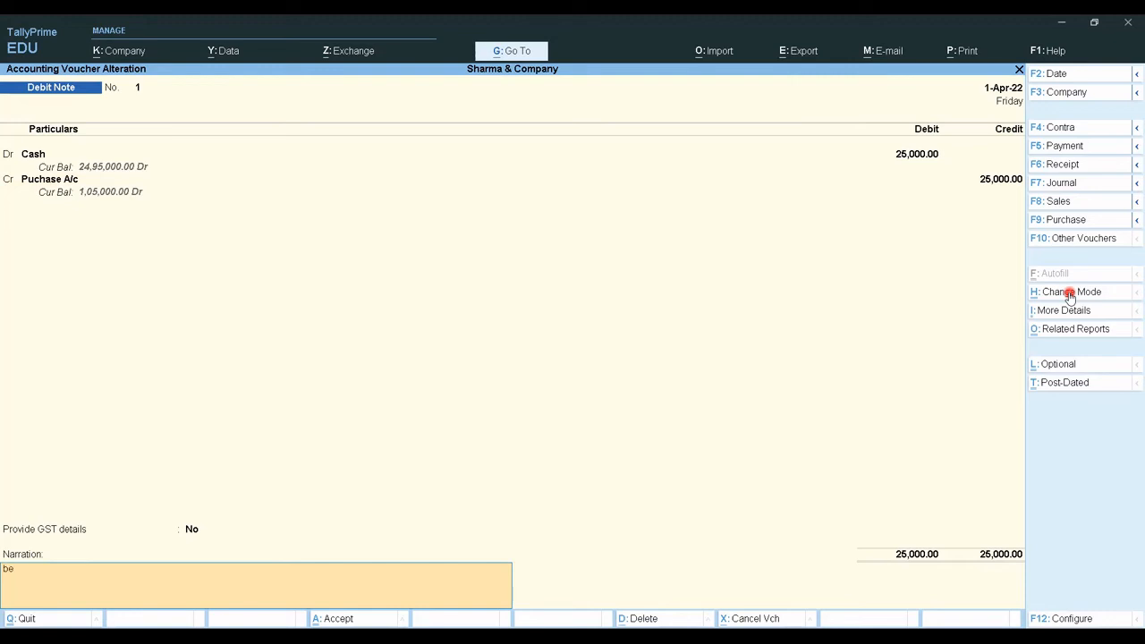
Step: Add the narration "being purchase return against purchase made on xyx date" to the debit note and save it
text(being)
text( purcg)
text(etur)
text(n ag)
text(ainst)
text( purc)
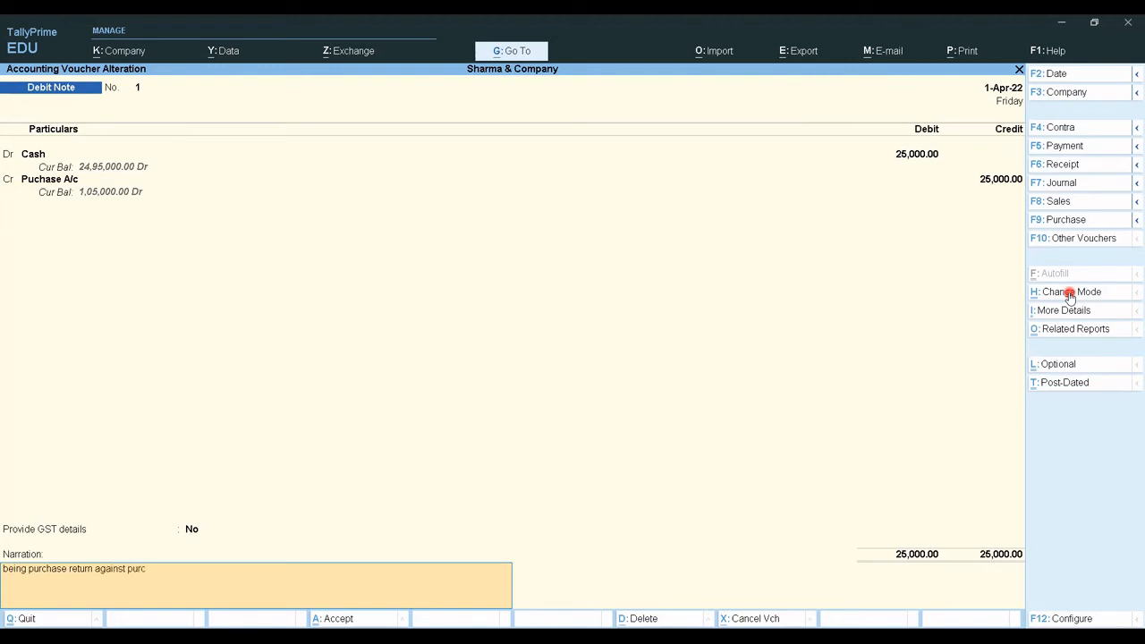
text(hase mad)
text(e on xyx date)
key(Return)
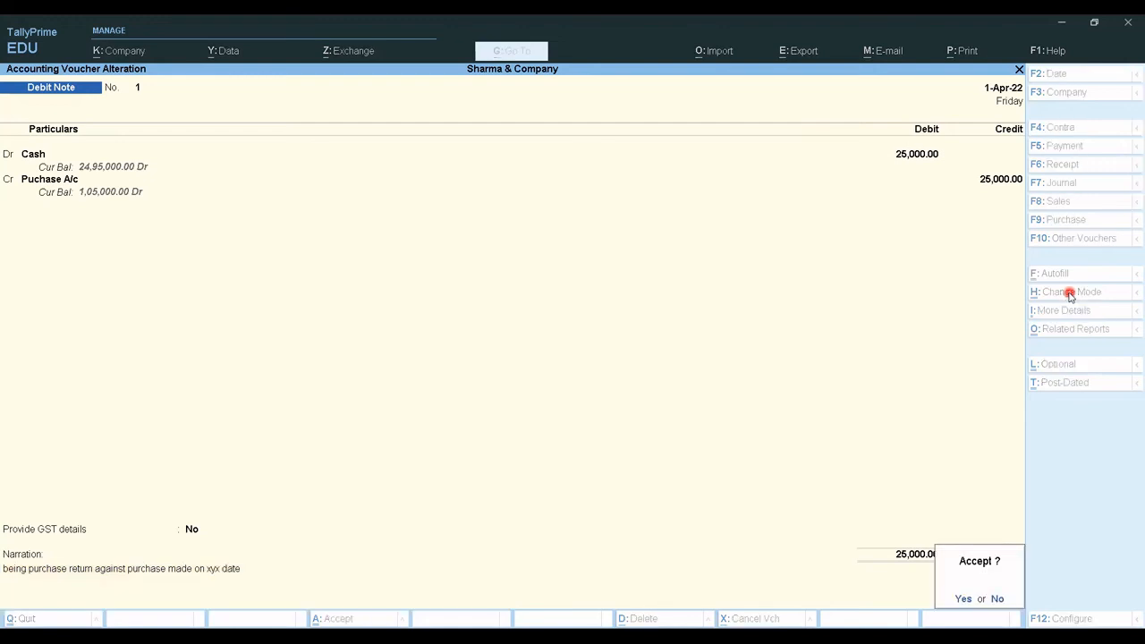
key(Return)
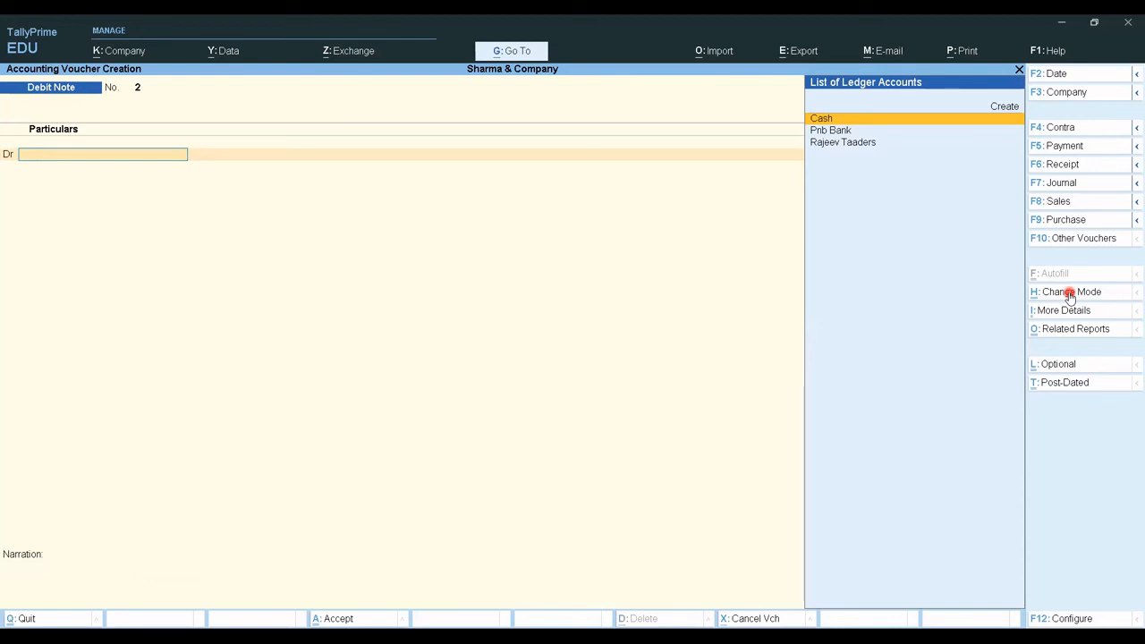
Step: Review the saved debit note and the preceding sales vouchers, then return to the blank debit note
key(Page_Up)
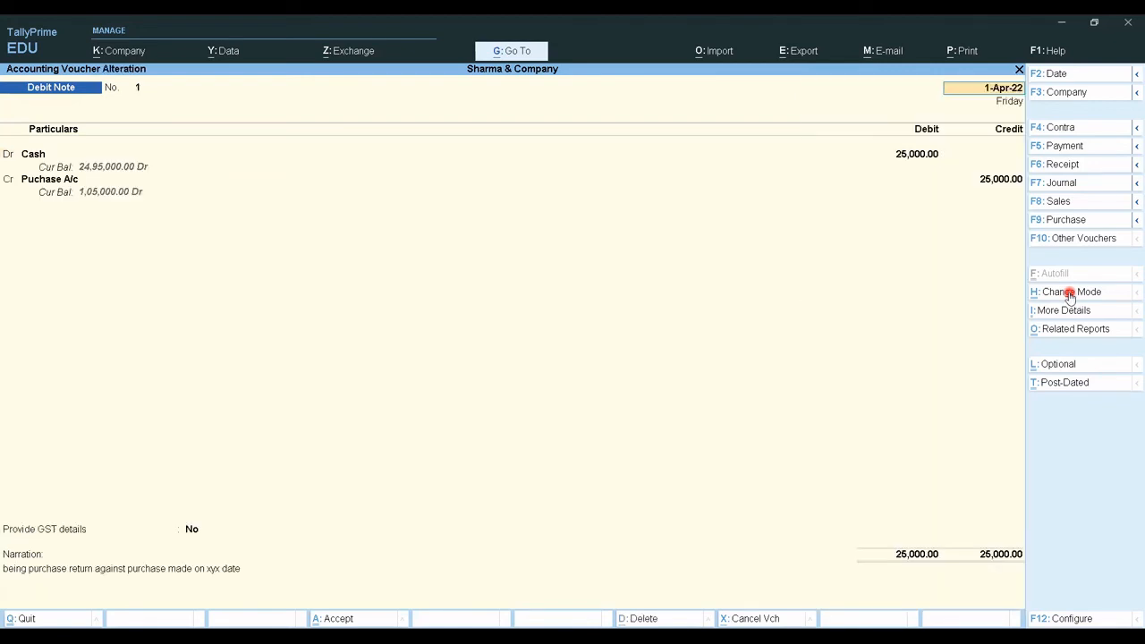
key(Page_Up)
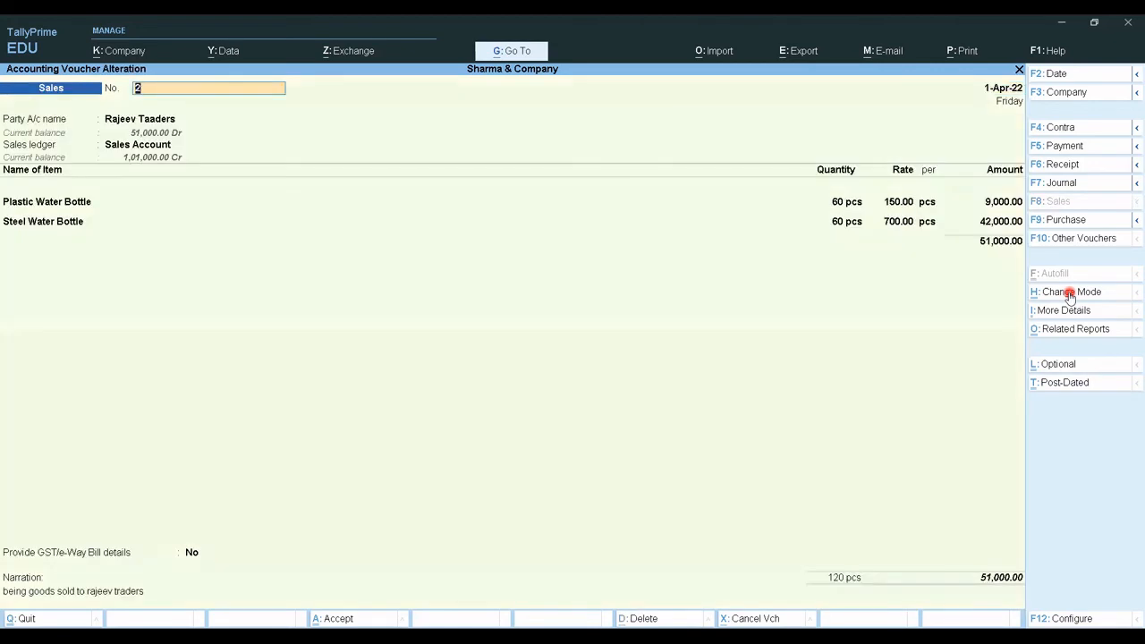
key(Page_Up)
key(Page_Up)
key(Page_Down)
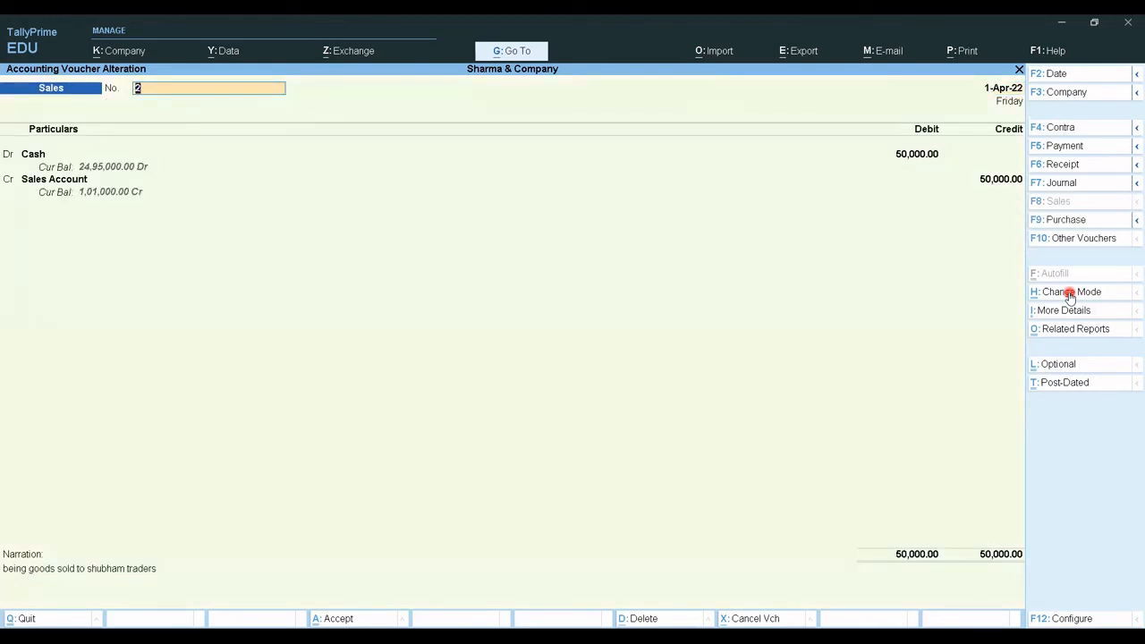
key(Page_Down)
key(Page_Down)
key(Page_Down)
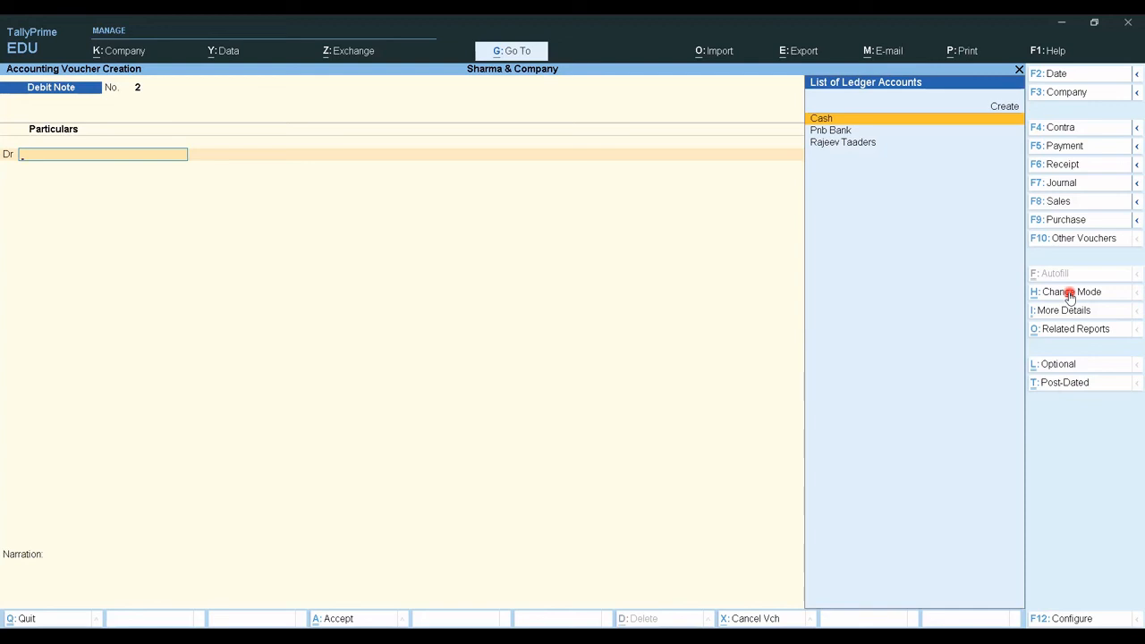
Step: Switch to a Credit Note voucher and change its entry mode to As Voucher
click(1058, 240)
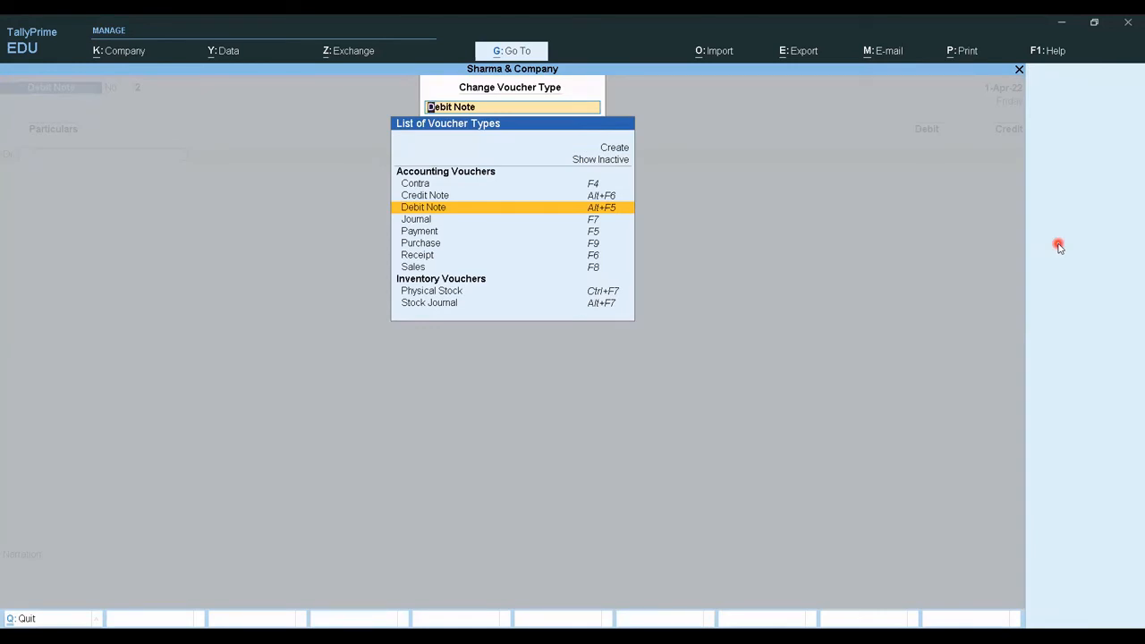
key(Up)
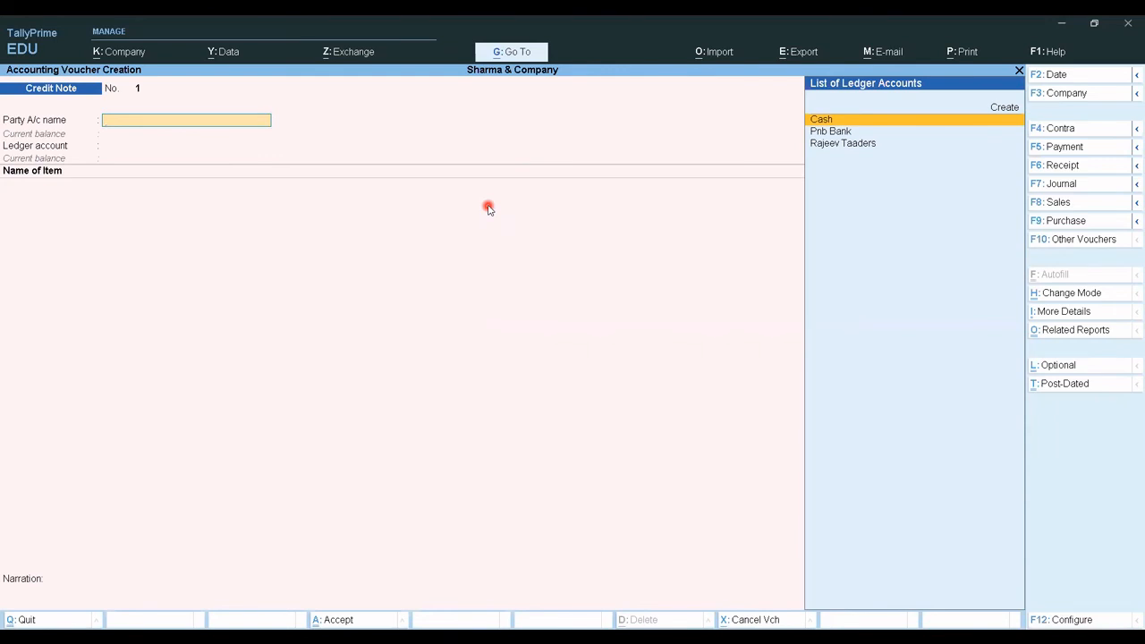
click(1062, 296)
key(Down)
key(Down)
key(Return)
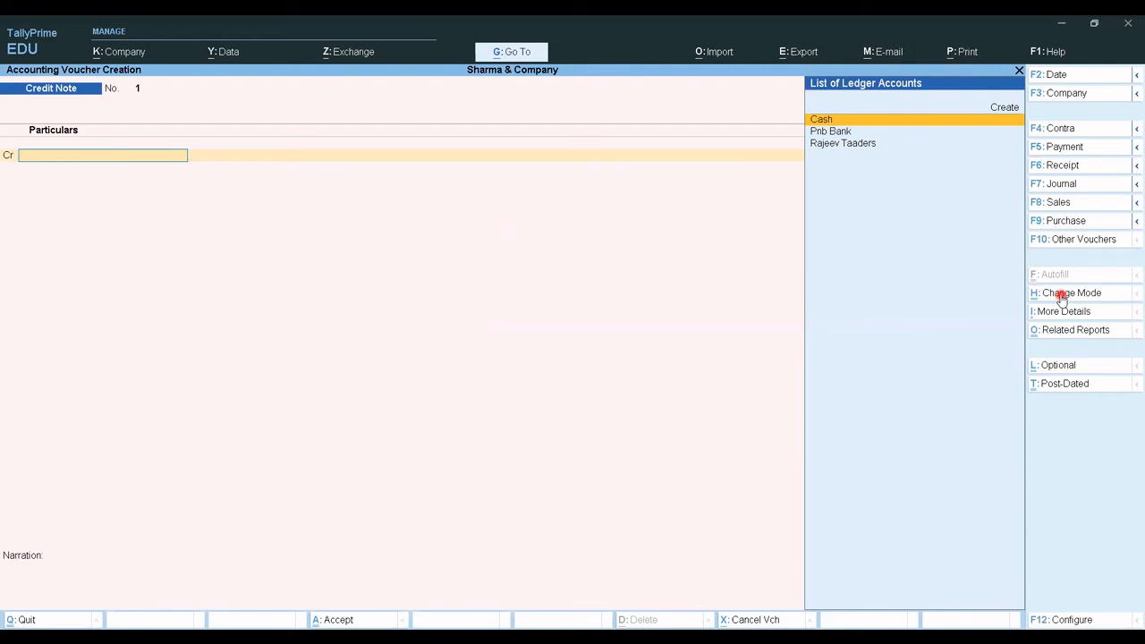
Step: Choose Cash as the credit note's credit ledger, leaving the receipt and original invoice details blank
key(Return)
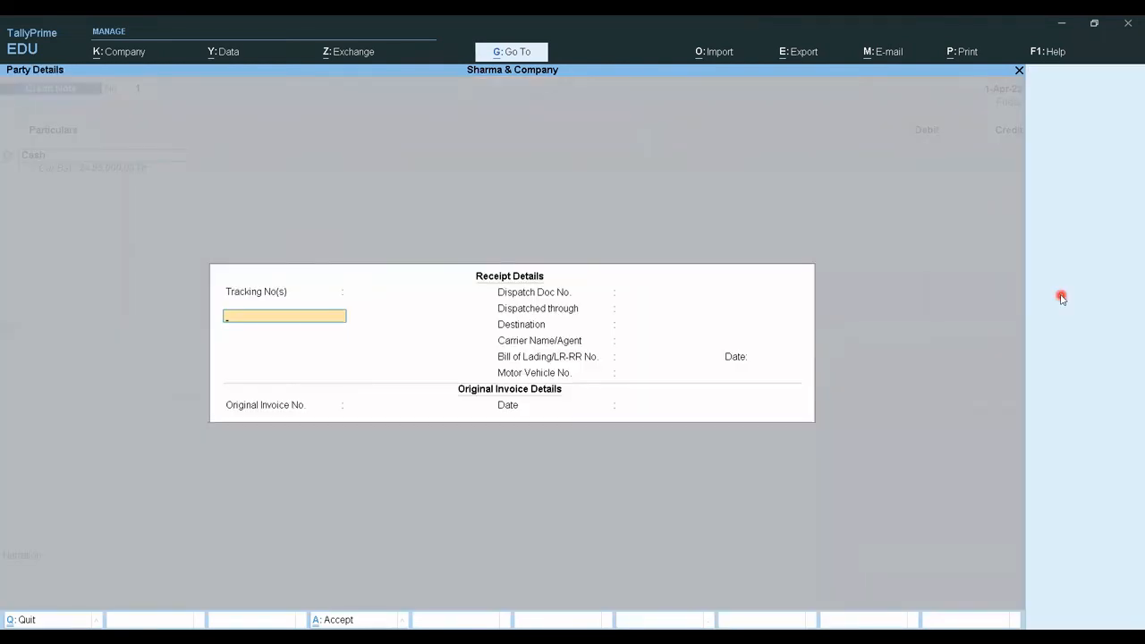
key(Return)
key(Return)
key(Return)
key(Return)
key(Return)
key(Return)
key(Return)
key(Return)
key(Return)
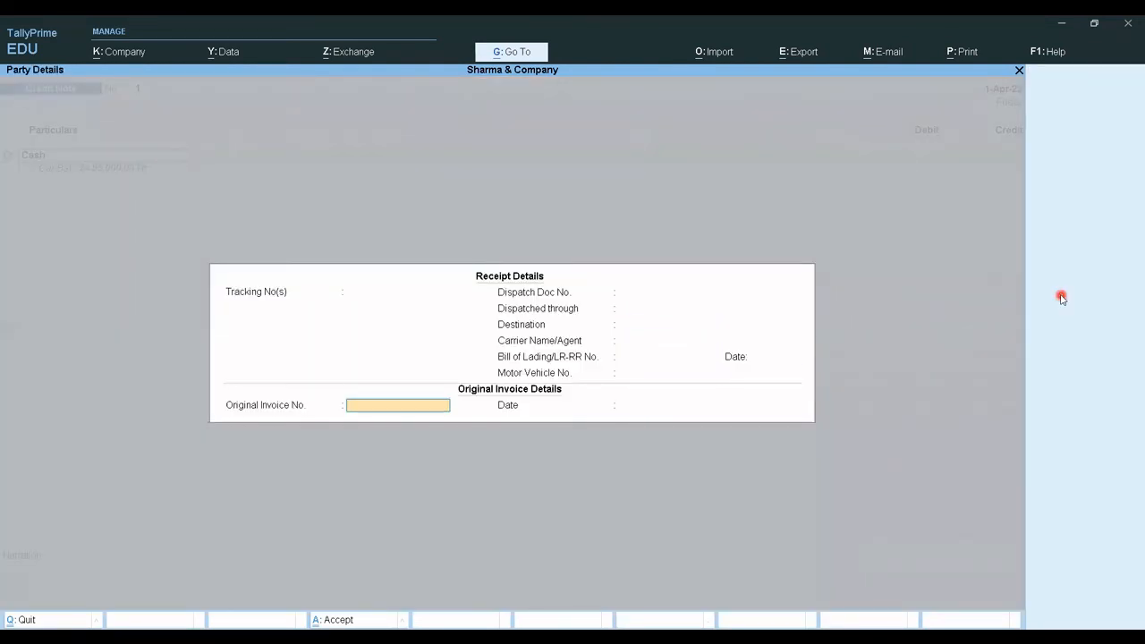
key(Return)
Step: Accept the Cash party details with Delhi as state and place of supply, and enter 25000 as the credit amount
key(Return)
key(Return)
key(Return)
key(Return)
key(Return)
key(Return)
key(Return)
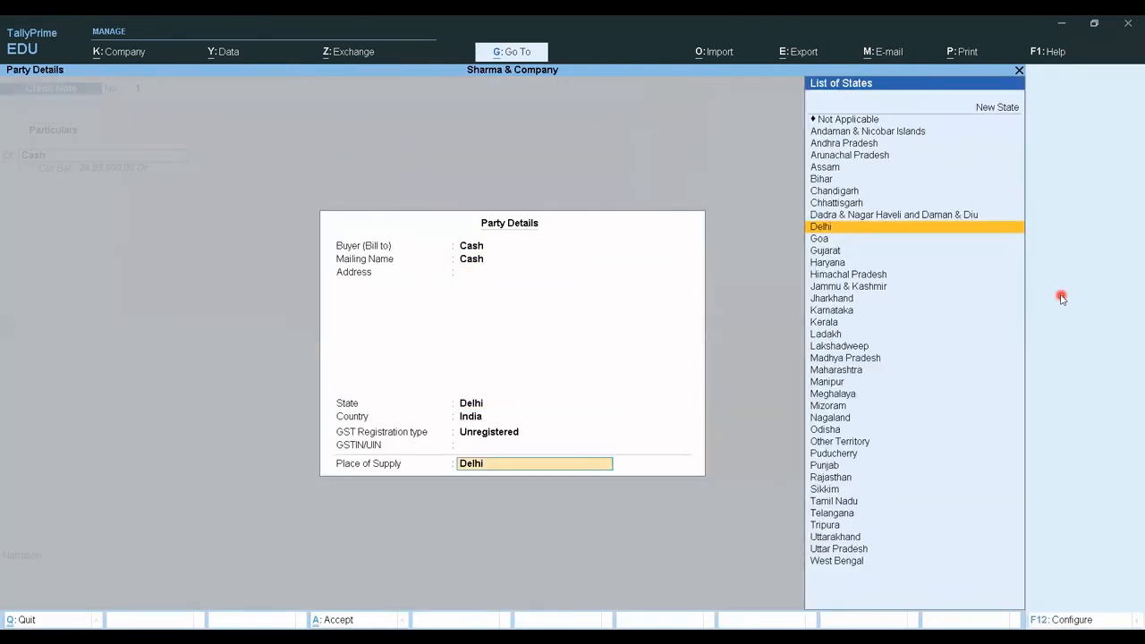
text(25000)
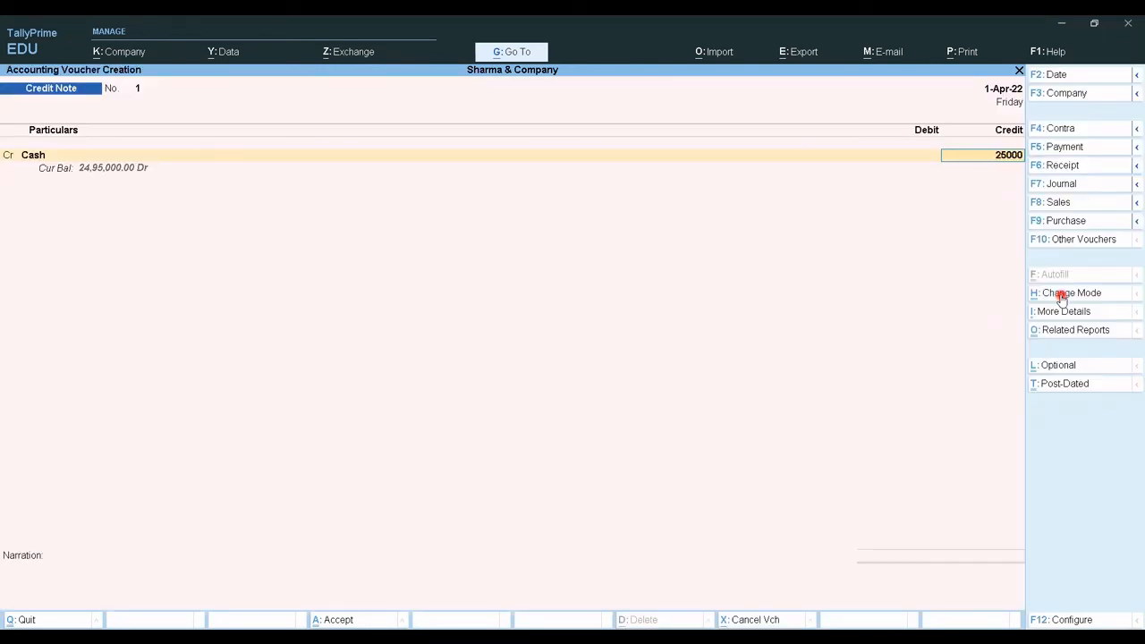
key(Return)
Step: Select Sales Account instead of Food Exp as the credit note's debit ledger
key(Return)
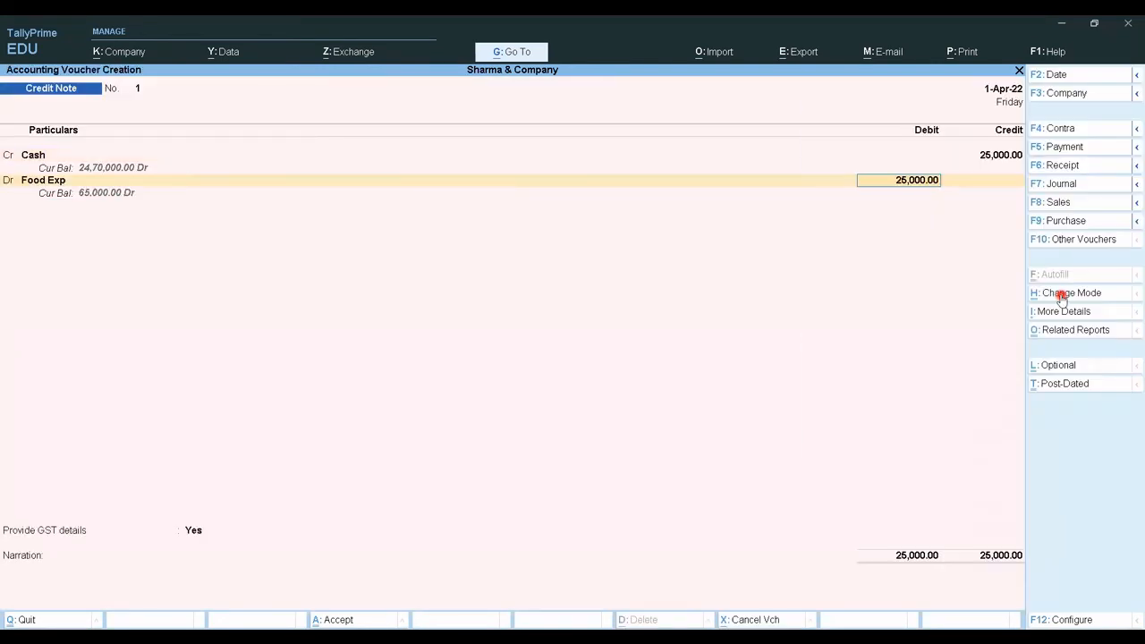
key(BackSpace)
text(S)
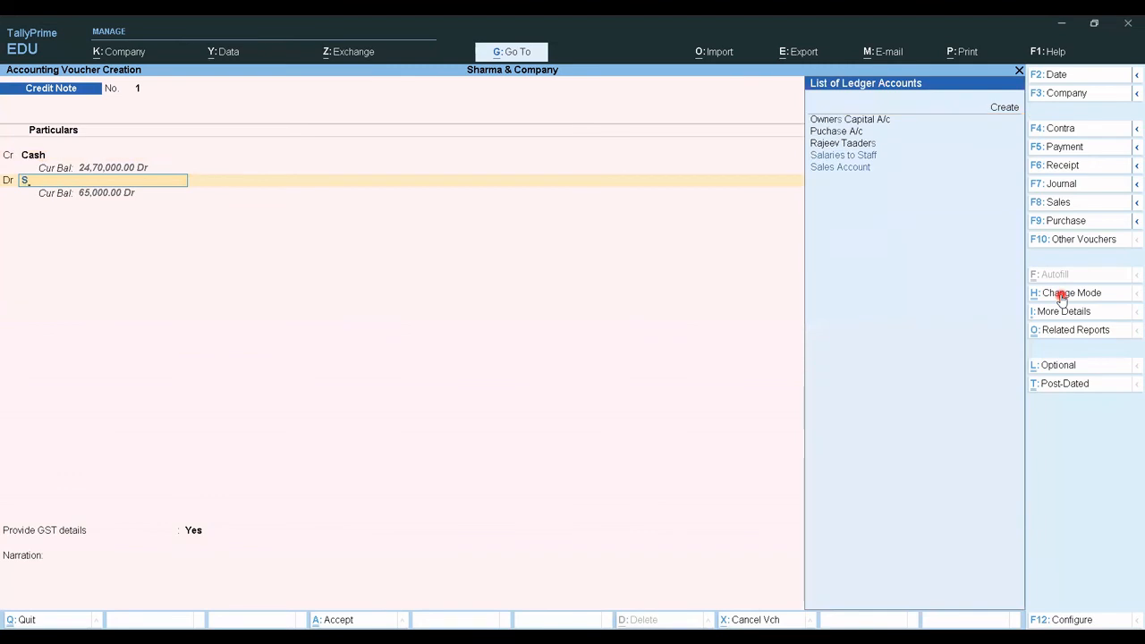
key(Down)
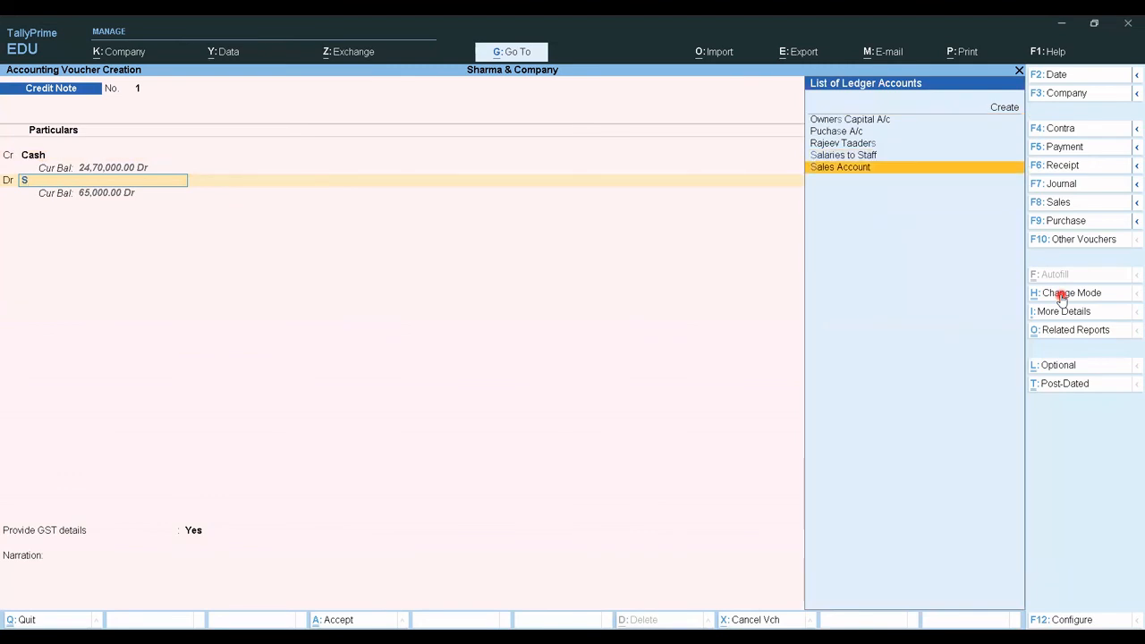
key(Return)
key(Return)
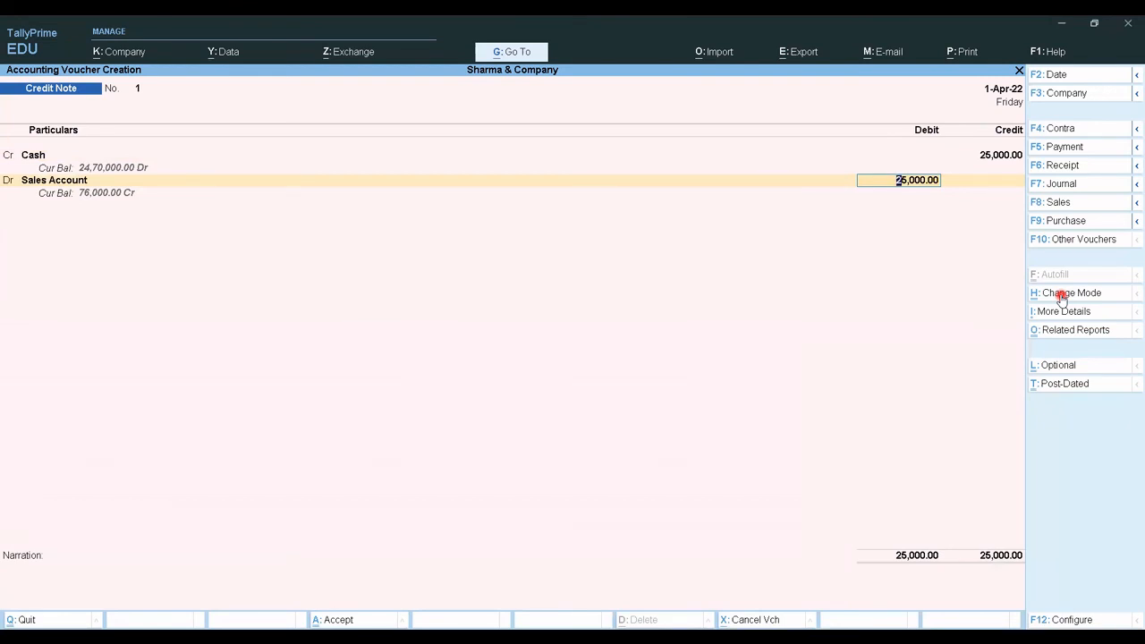
Step: Accept 25,000 as the Sales Account debit amount and save the credit note with a blank narration
key(Return)
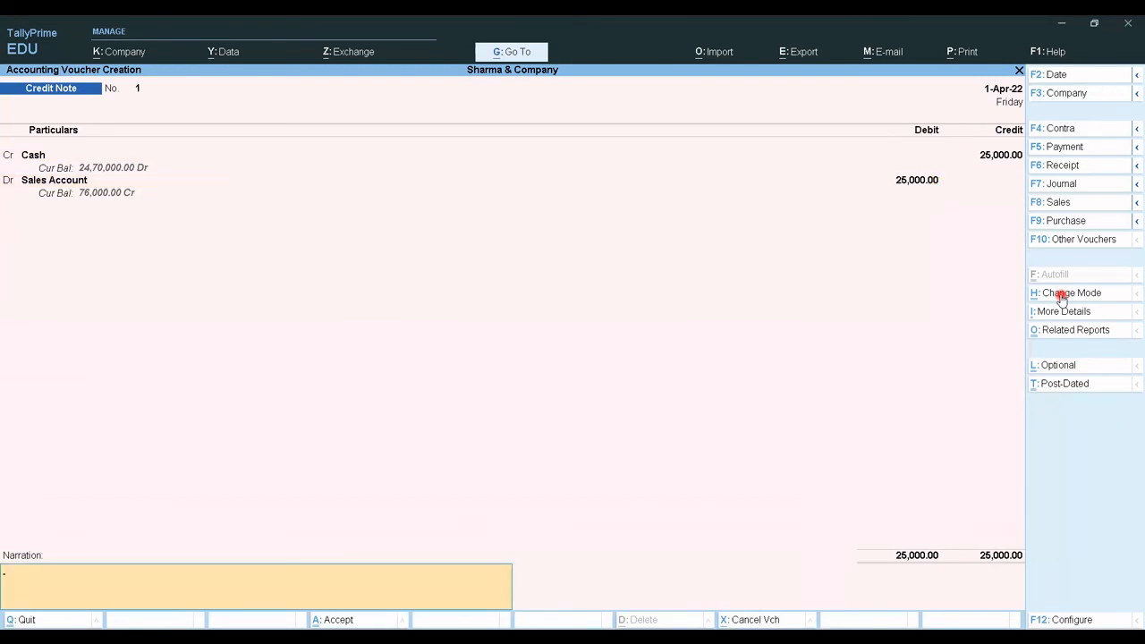
key(Return)
key(Return)
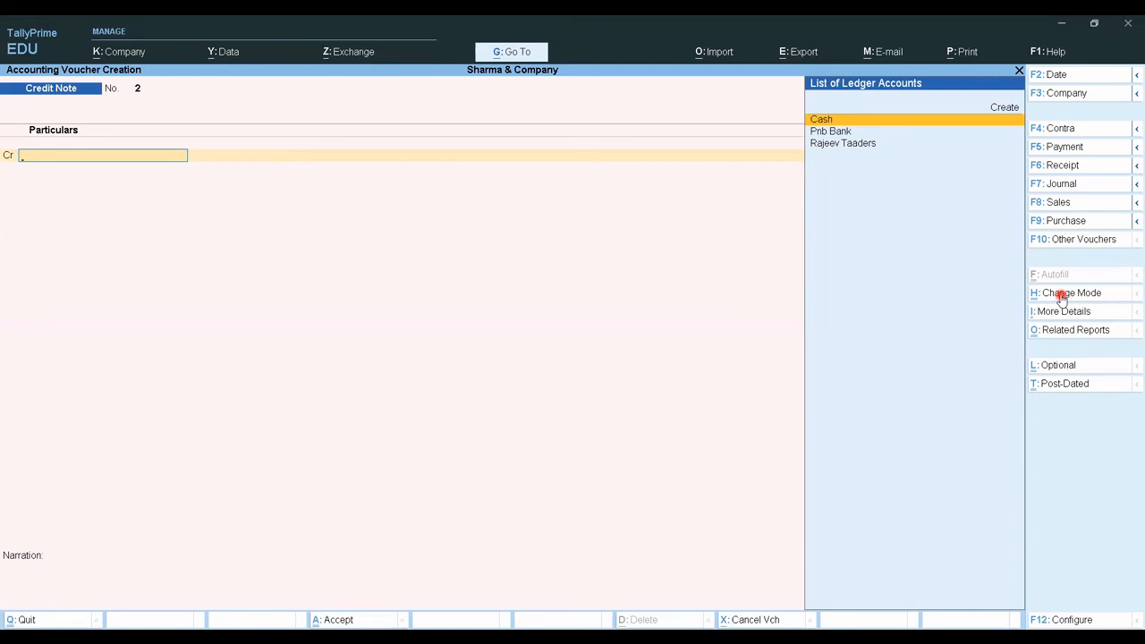
Step: In a new Journal voucher, create the ledger Freight Charges under Direct Expenses and debit it with 2000
key(F7)
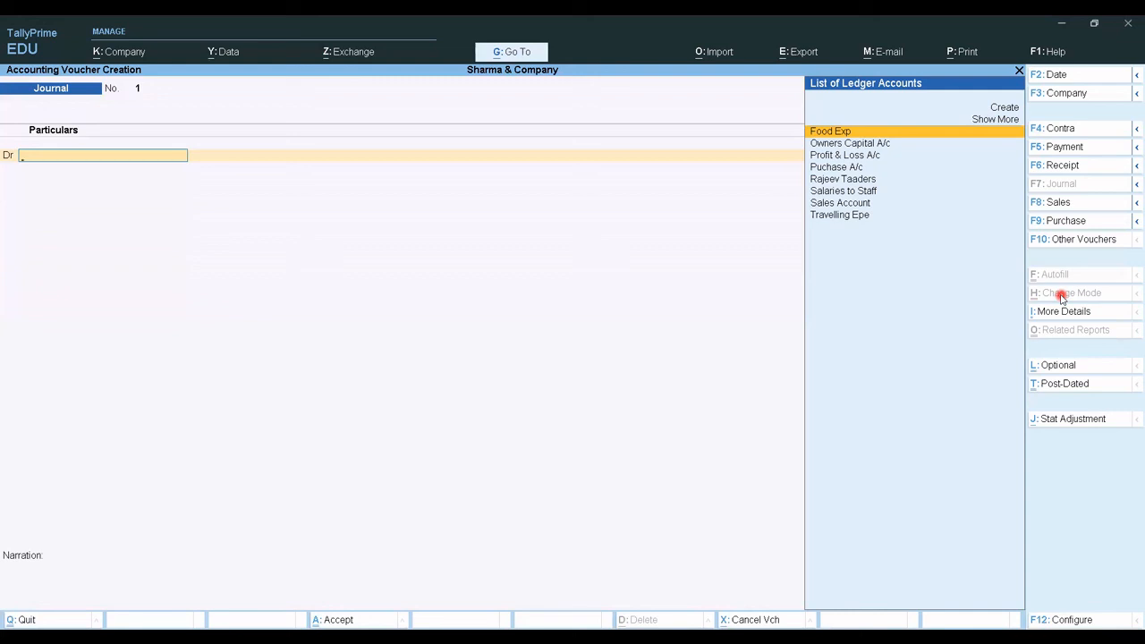
key(alt+c)
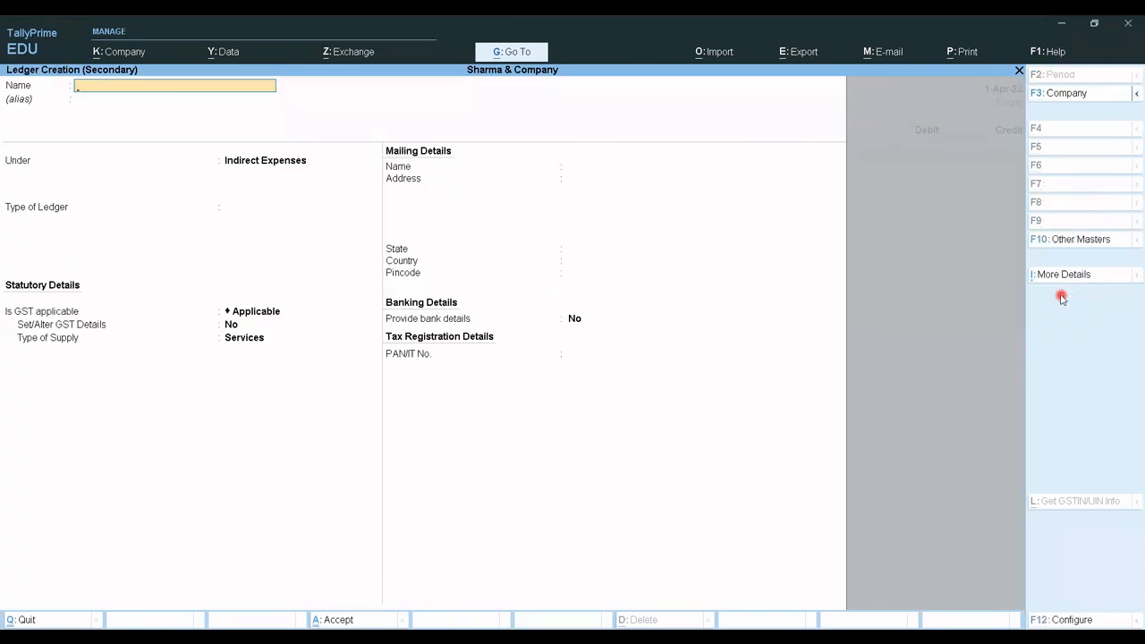
text(Freight charges)
key(Return)
key(Return)
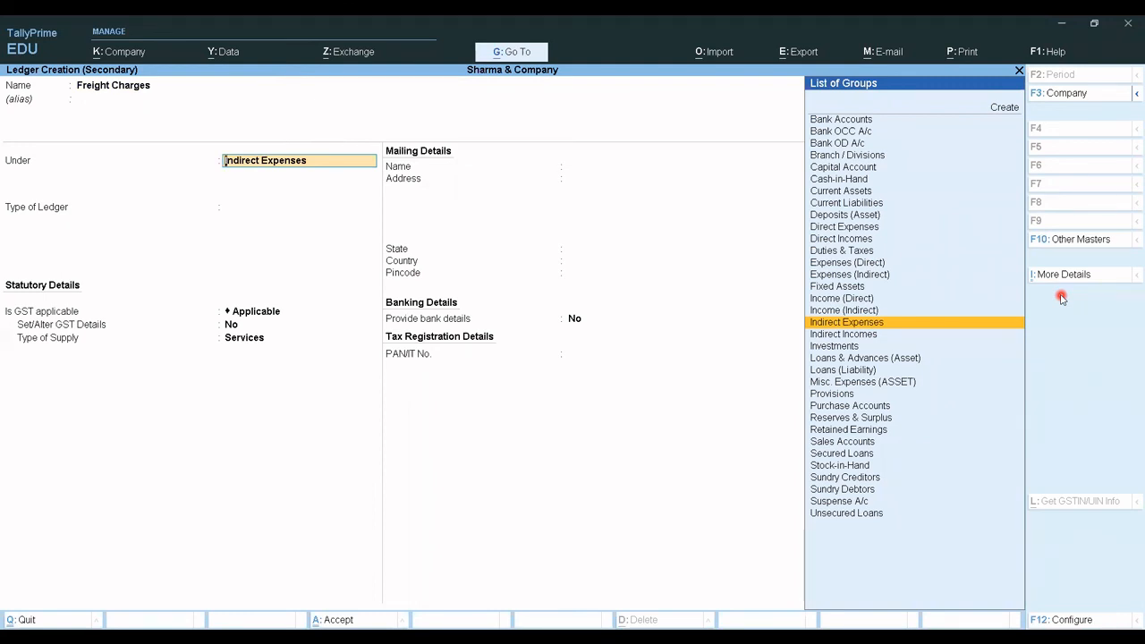
text(D)
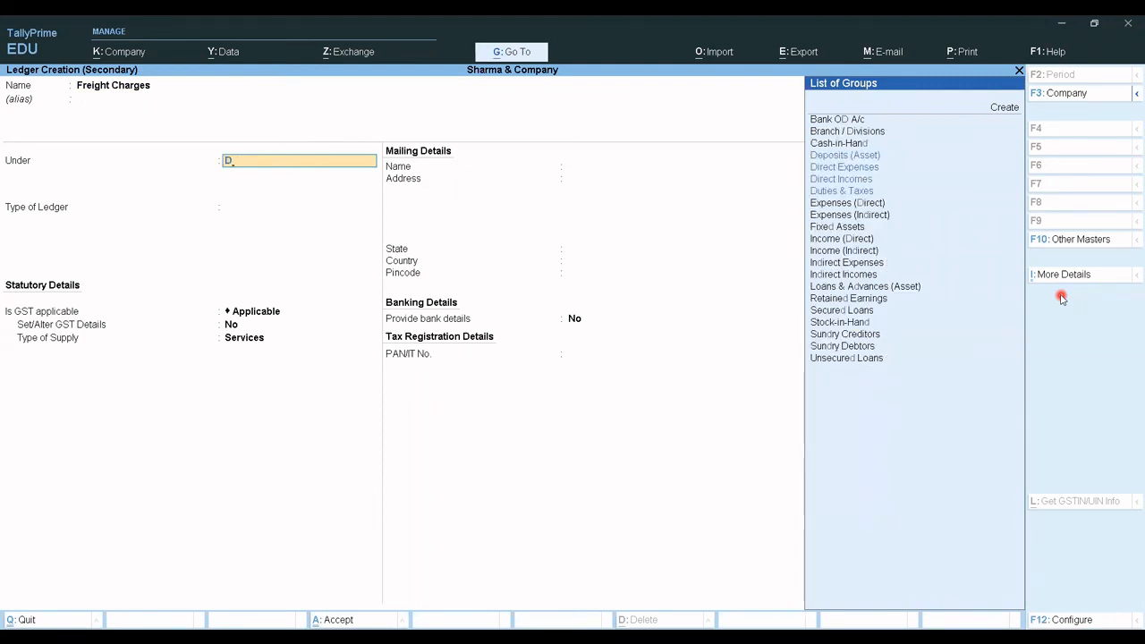
key(Down)
key(Down)
key(ctrl+a)
text(2000)
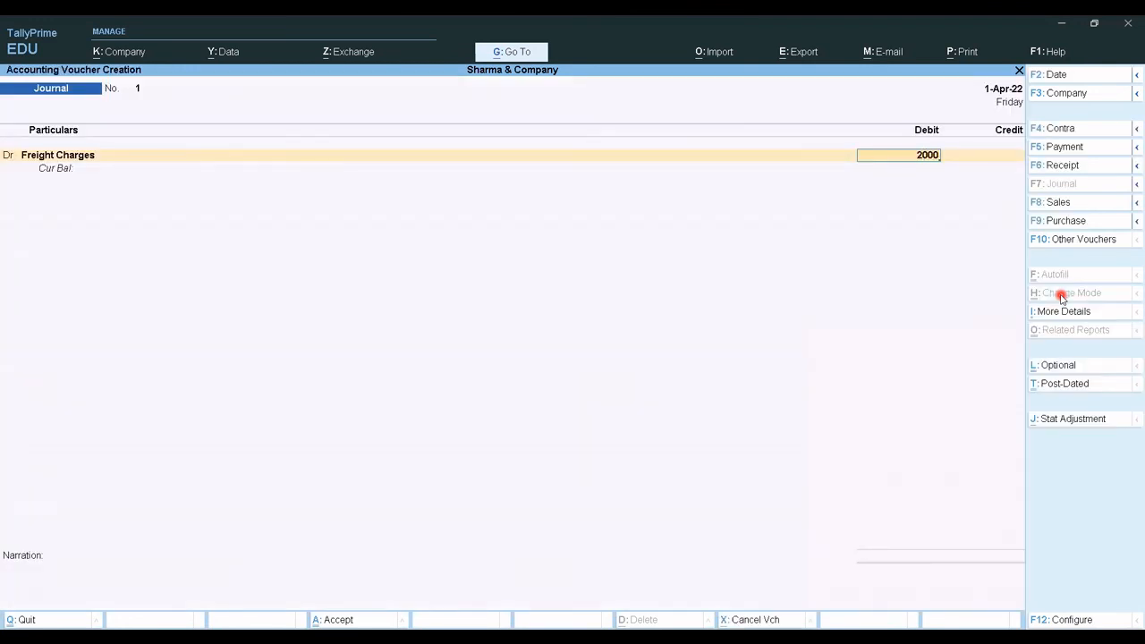
key(Return)
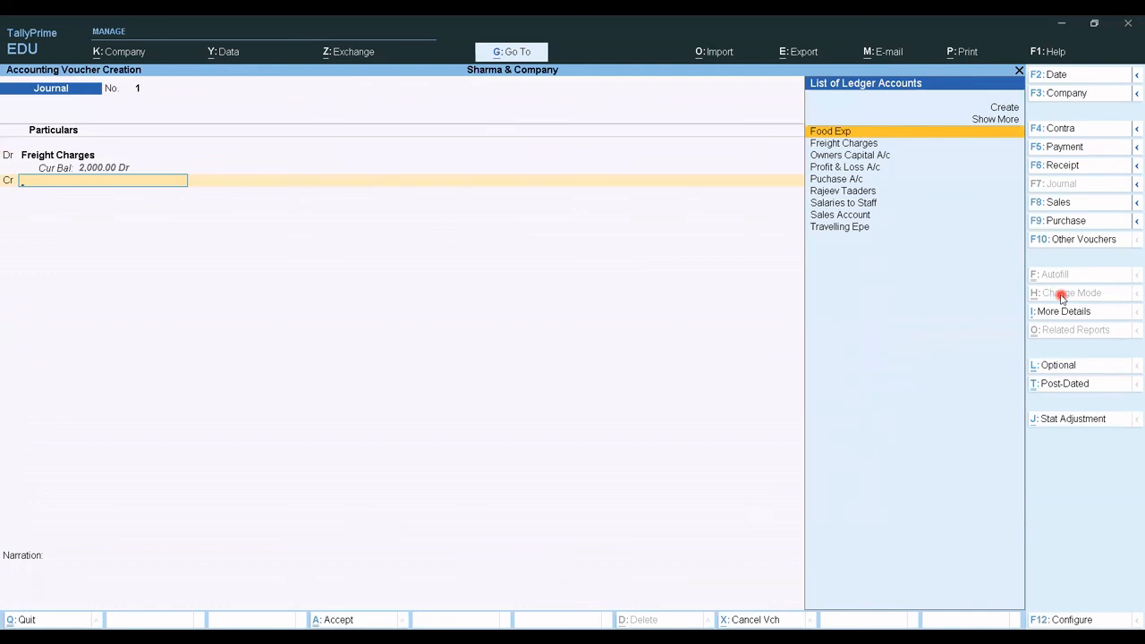
Step: Create the ledger Puchase Goods under Purchase Accounts and use it as the journal voucher's credit ledger
text(Pu)
key(alt+c)
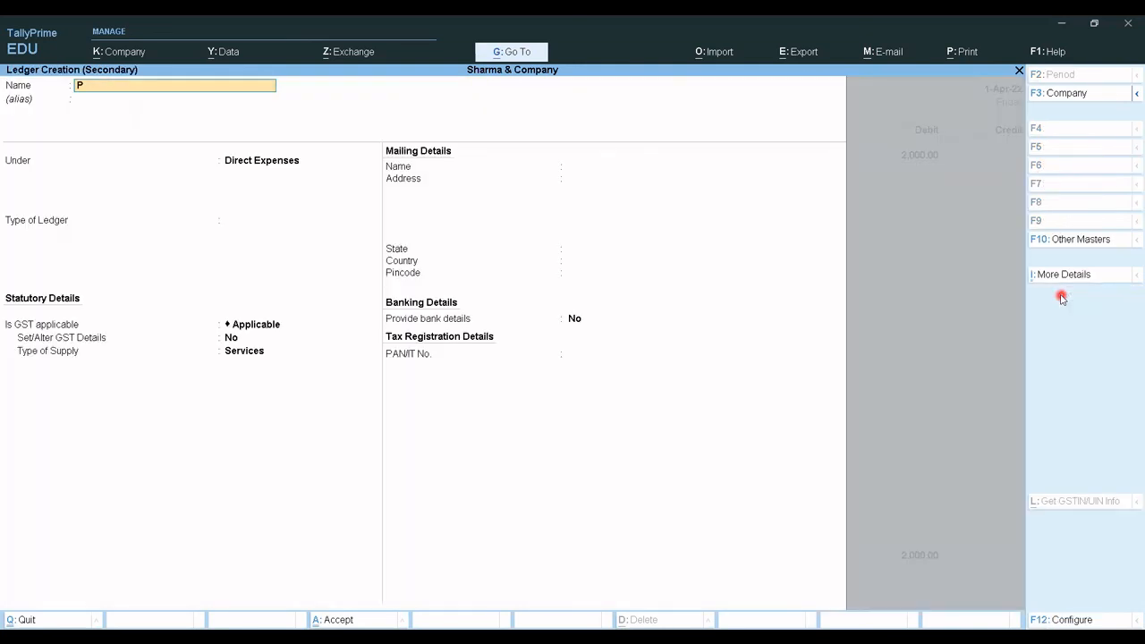
text(chase Goods)
key(Return)
key(Return)
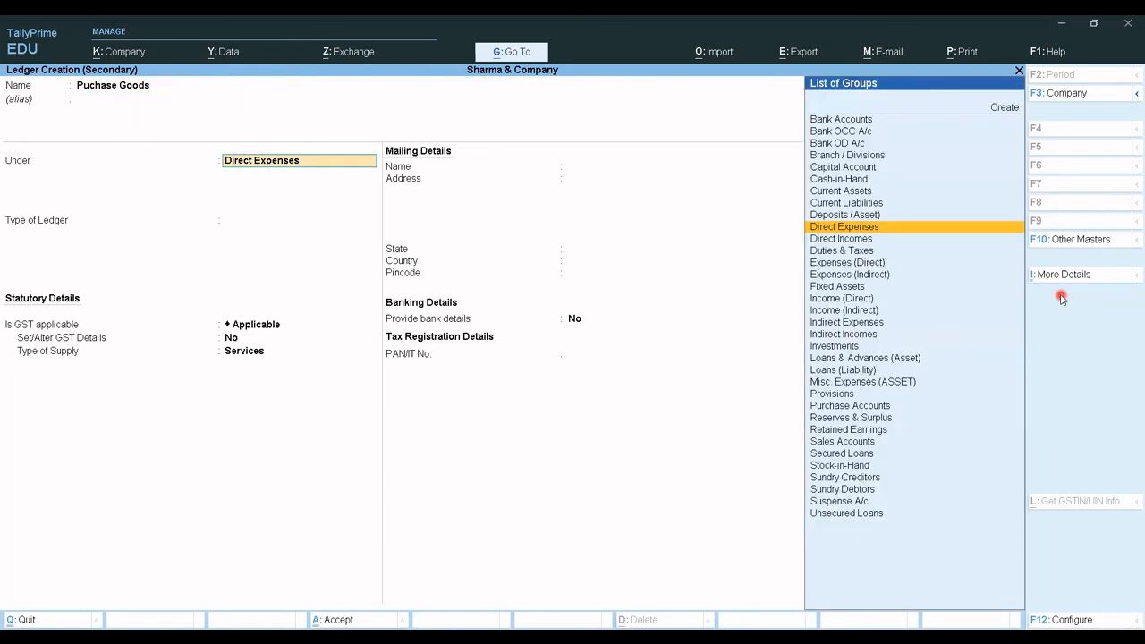
text(Pu)
key(Return)
key(Return)
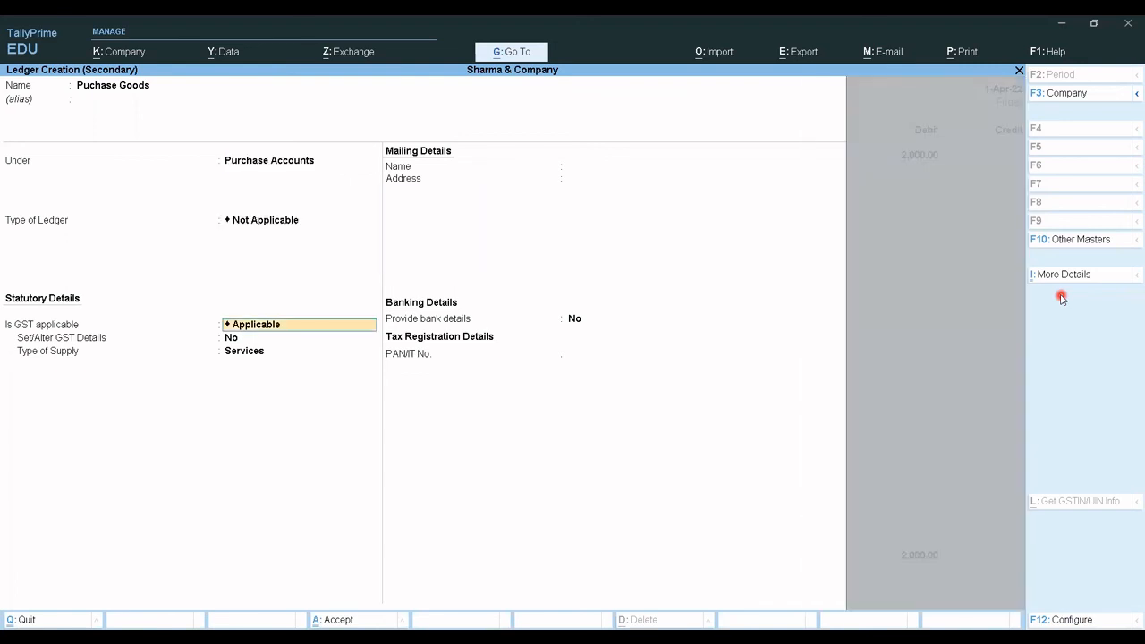
key(ctrl+a)
key(Escape)
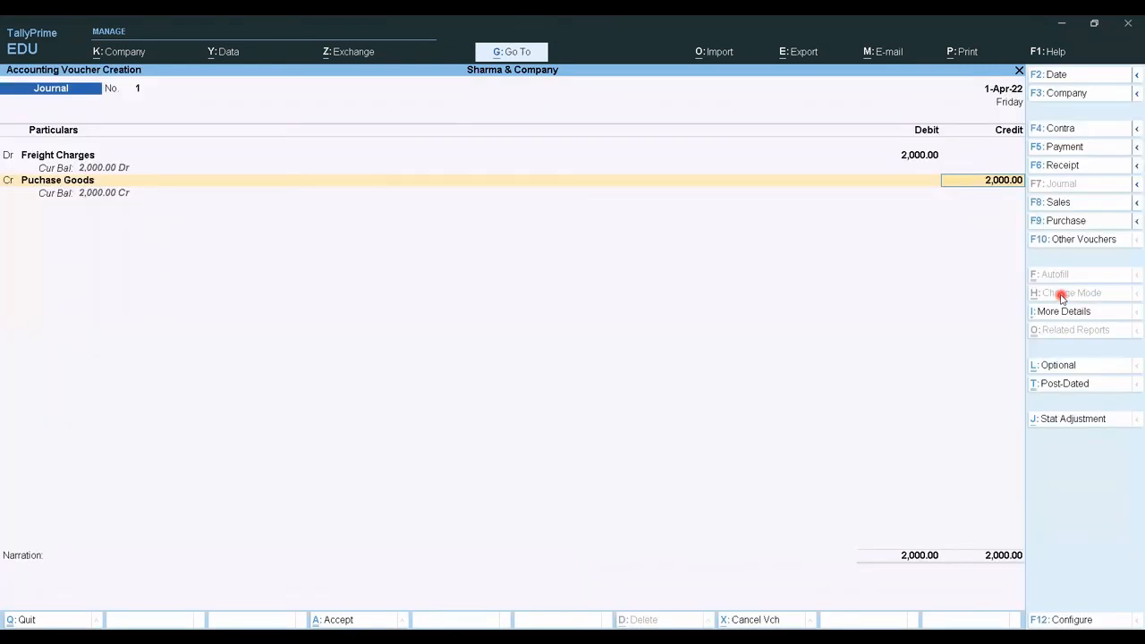
Step: Accept 2,000 as the Puchase Goods credit amount and save the journal voucher with a blank narration
key(Return)
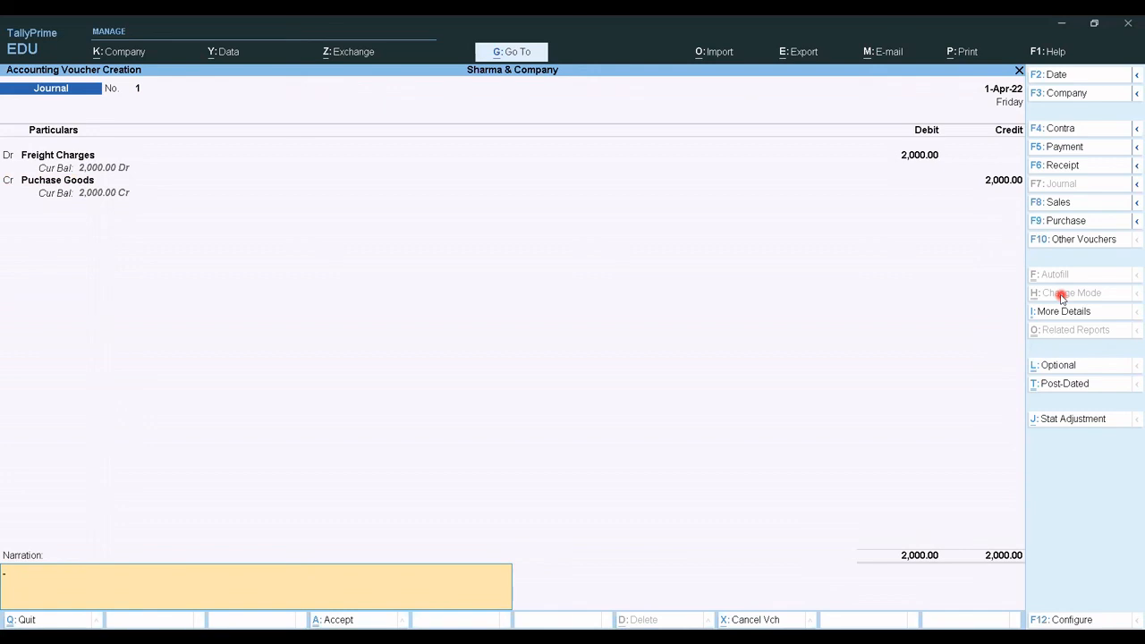
key(Return)
key(Return)
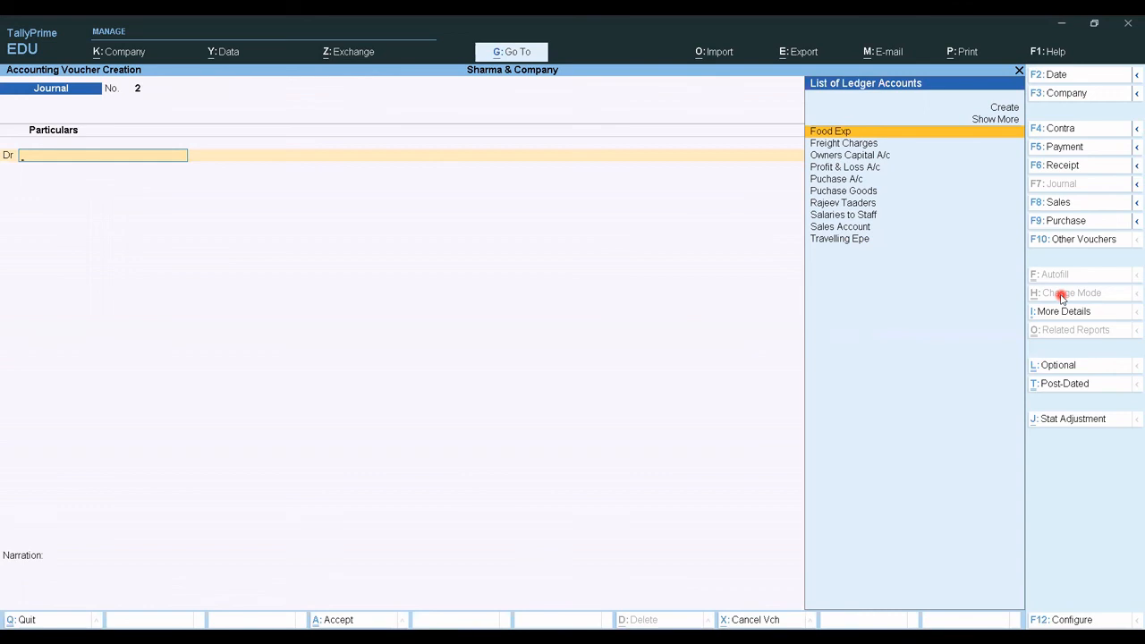
Step: Leave voucher entry and review all vouchers recorded for 1-Apr-22 in the Day Book
key(Escape)
key(Return)
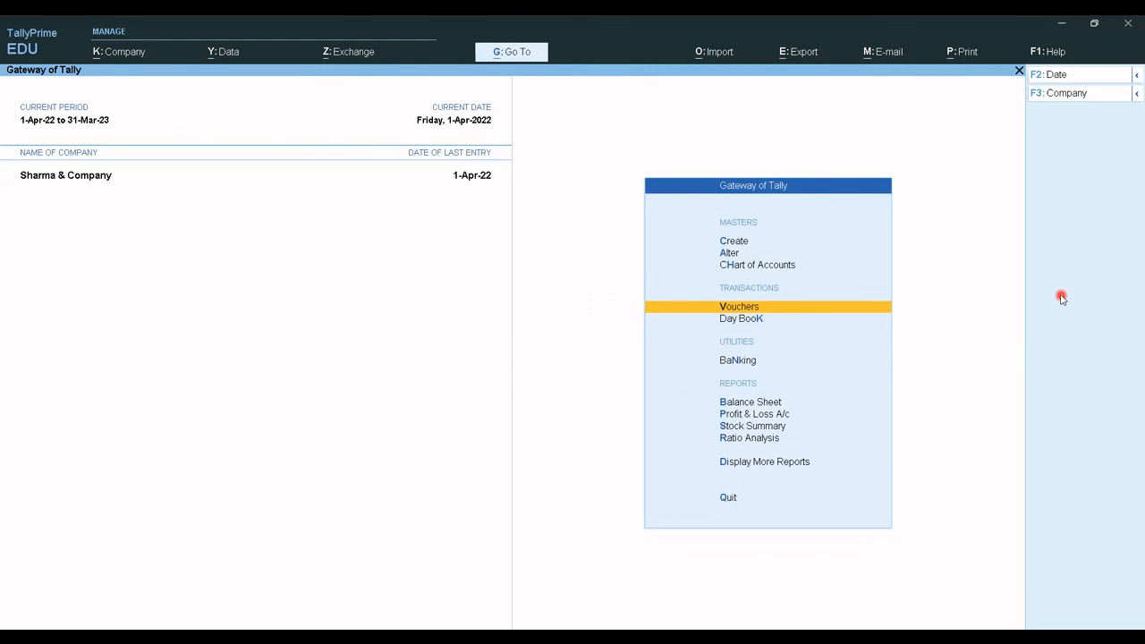
key(Down)
key(Return)
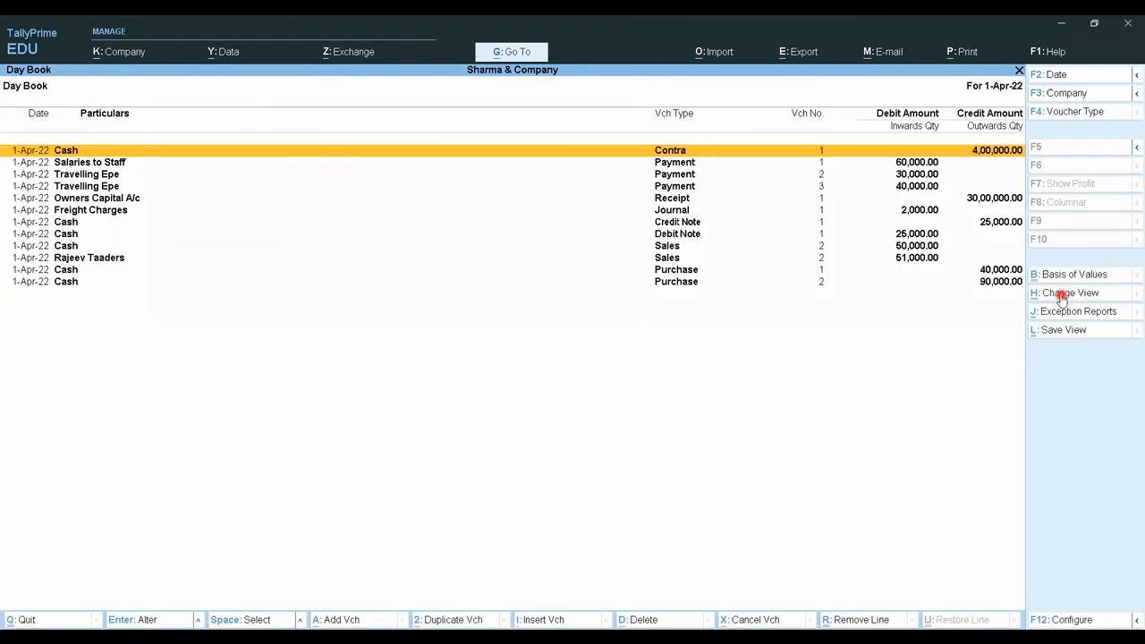
key(Down)
key(Down)
key(Down)
key(Down)
key(Down)
key(Down)
key(Down)
key(Down)
key(Down)
key(Down)
key(Down)
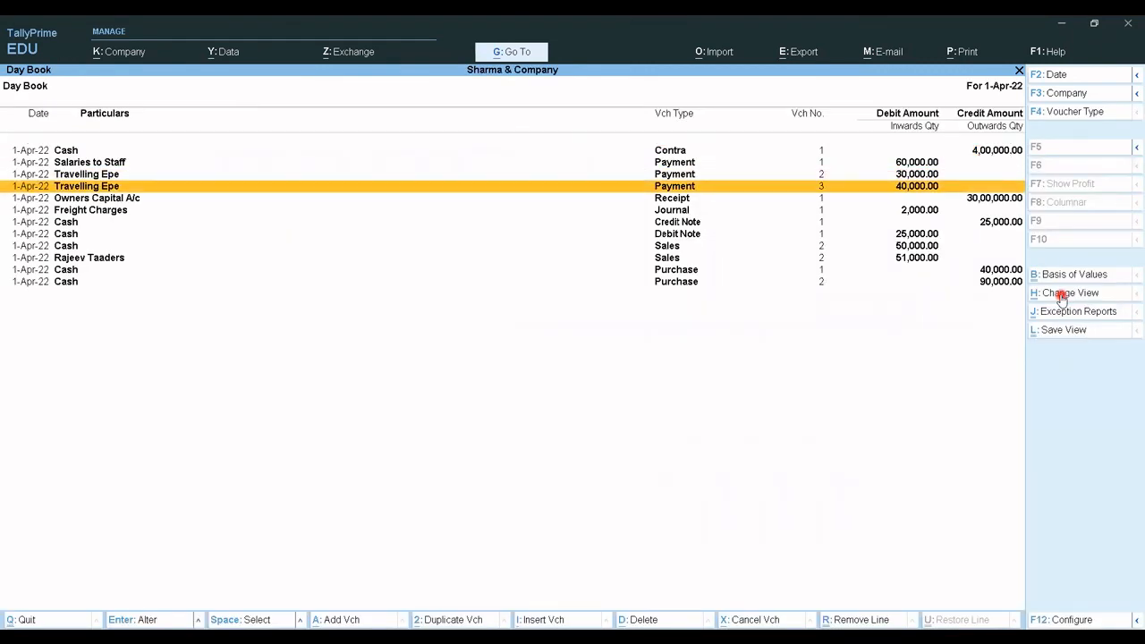
key(Up)
key(Up)
key(Up)
key(Up)
key(Up)
key(Up)
key(Up)
key(Up)
key(Up)
key(Up)
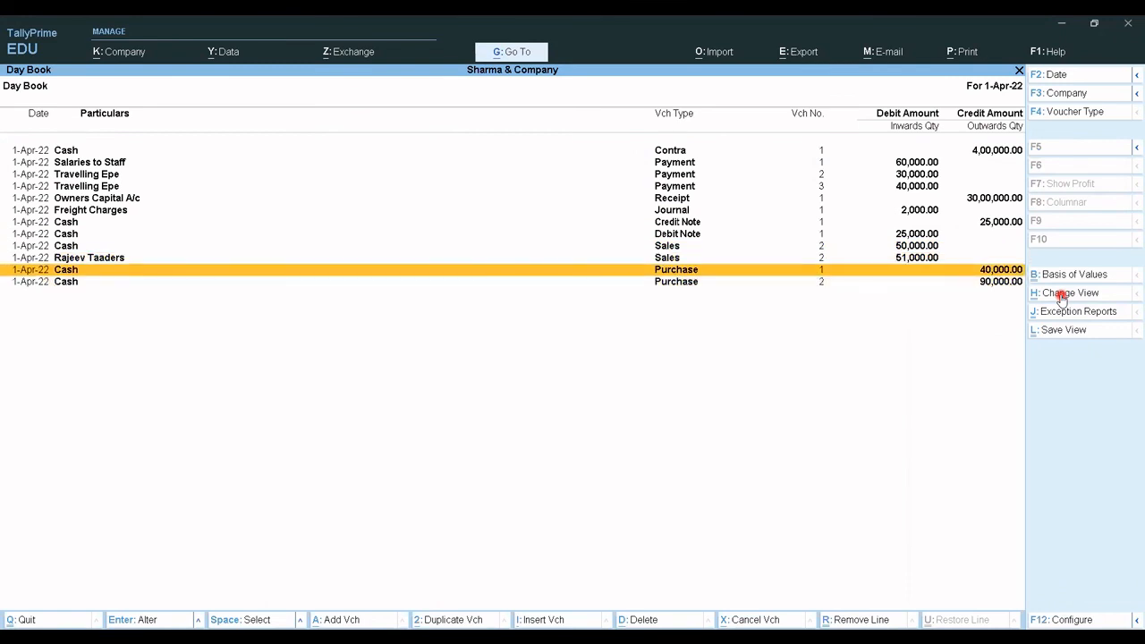
key(Up)
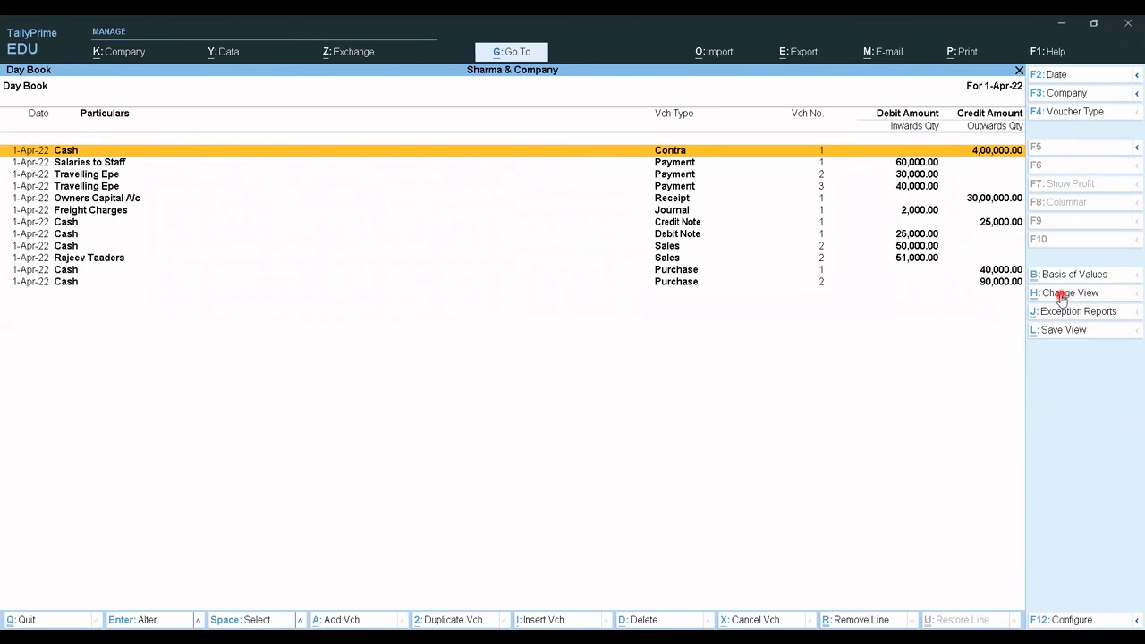
key(Down)
key(Down)
key(Down)
key(Down)
key(Down)
key(Down)
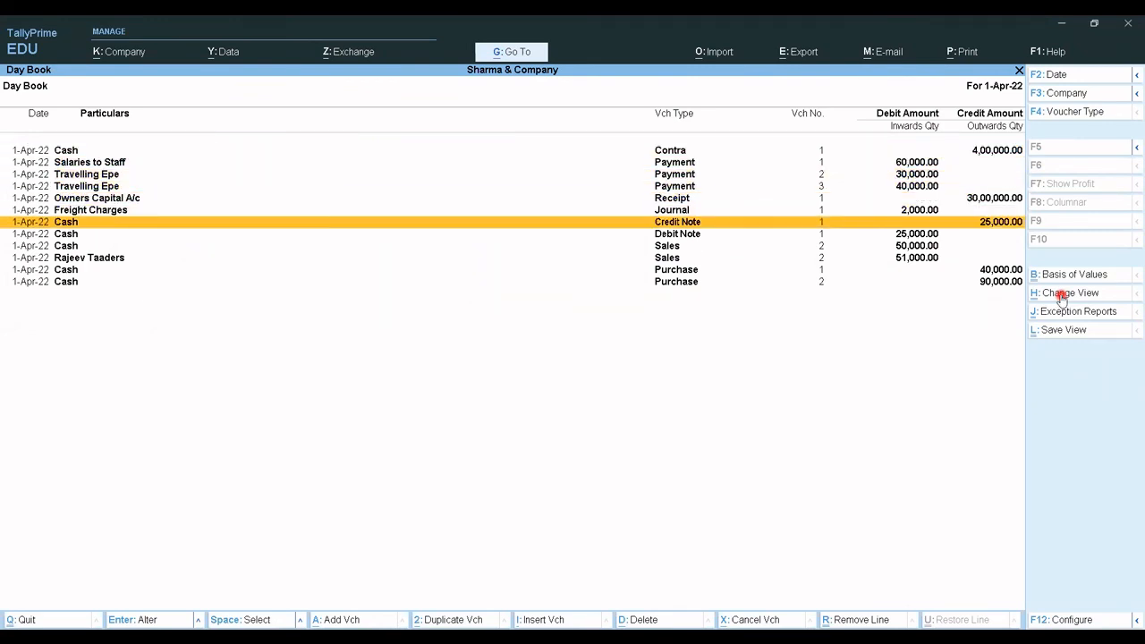
key(Down)
key(Down)
key(Down)
key(Up)
key(Up)
key(Up)
key(Up)
key(Up)
key(Up)
key(Up)
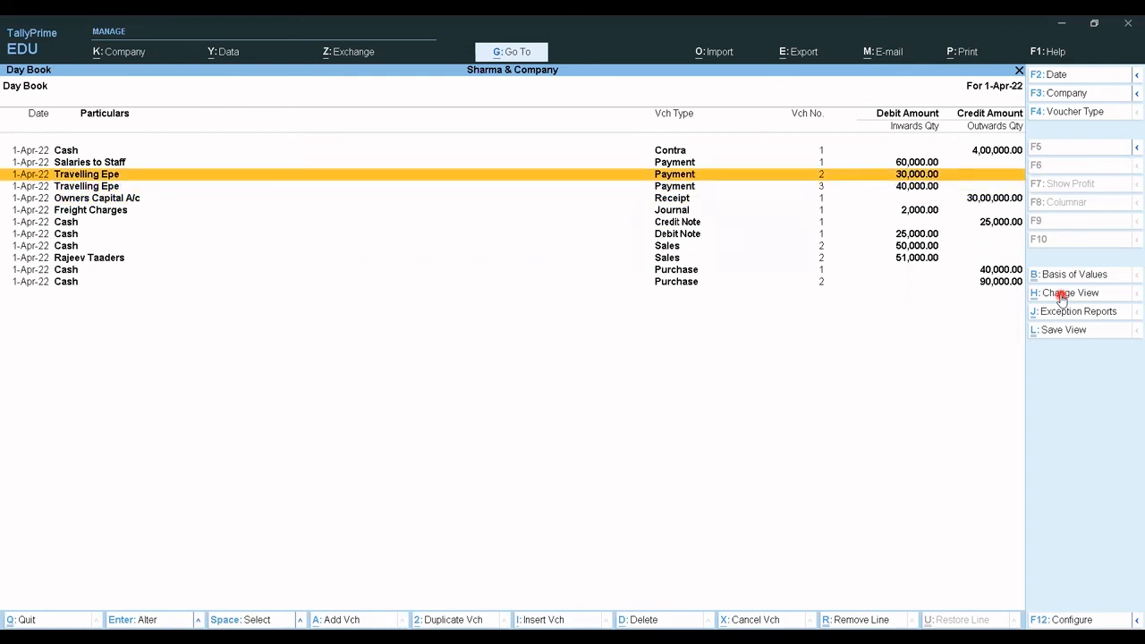
key(Up)
key(Down)
key(Down)
key(Down)
key(Down)
key(Down)
key(Down)
key(Down)
key(Down)
key(Down)
Step: Close the Day Book and the remaining open reports and return to the Gateway of Tally without quitting
key(Escape)
key(Escape)
key(Escape)
key(Escape)
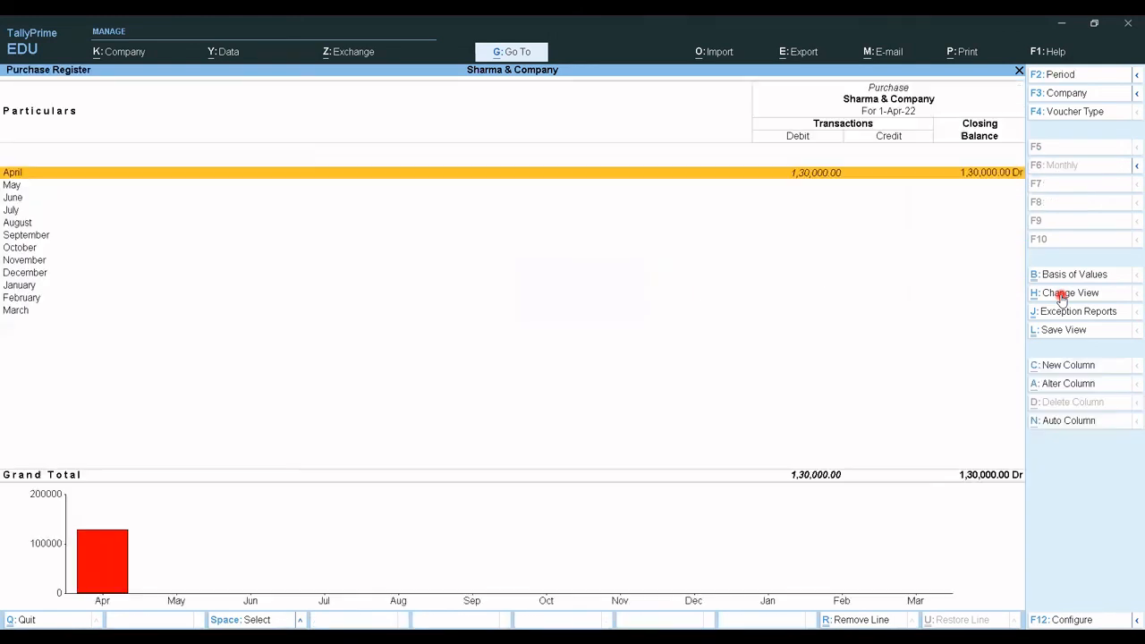
key(Escape)
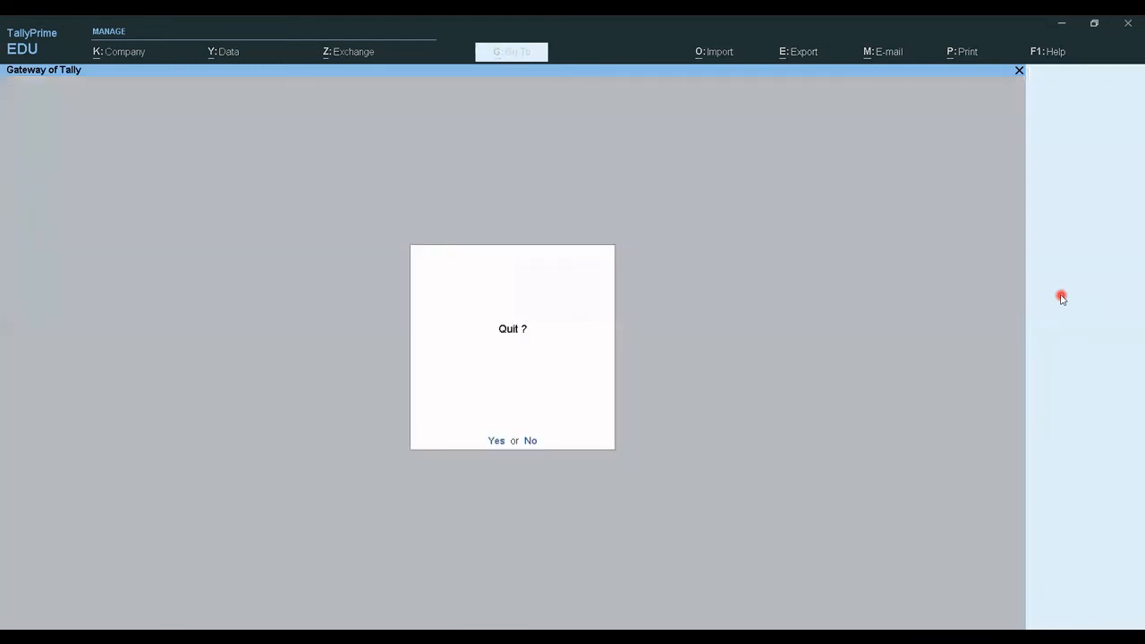
key(Escape)
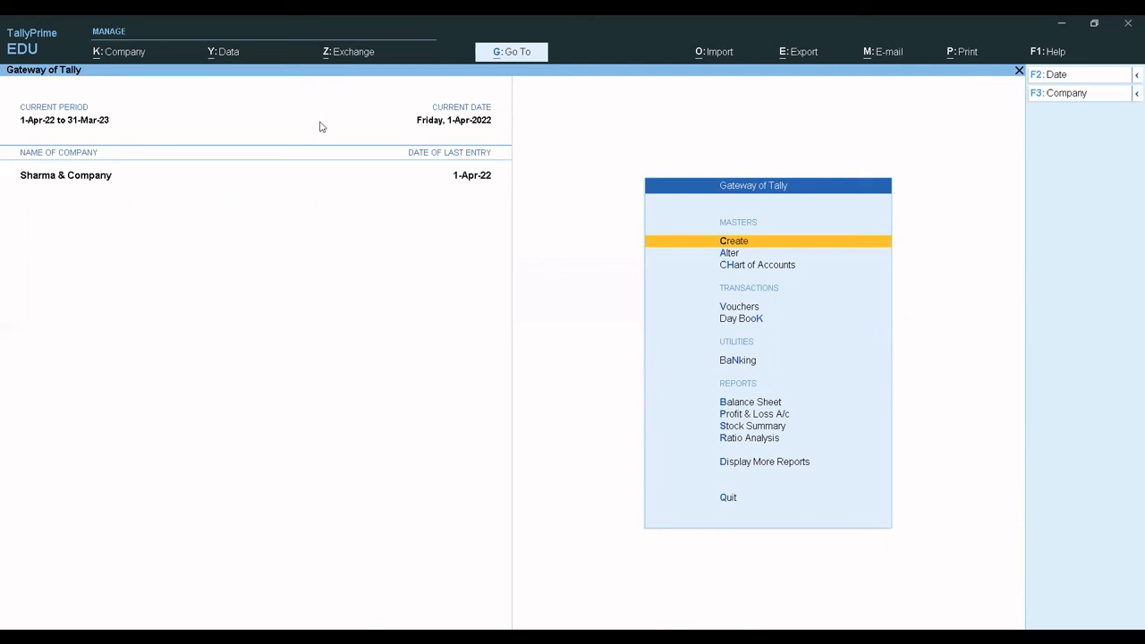
click(876, 35)
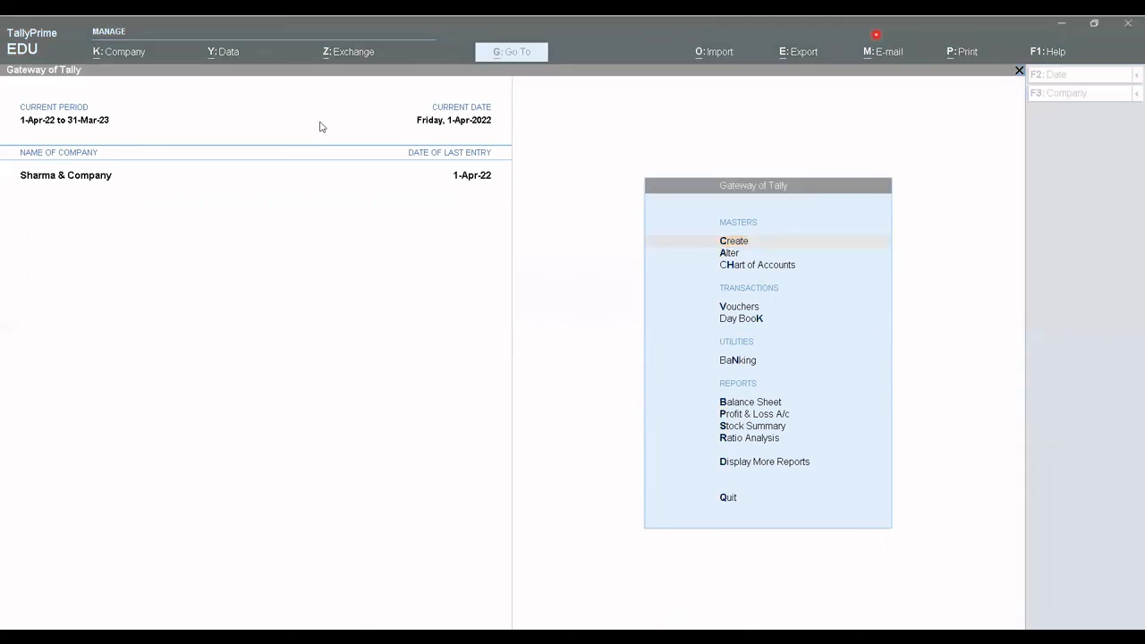